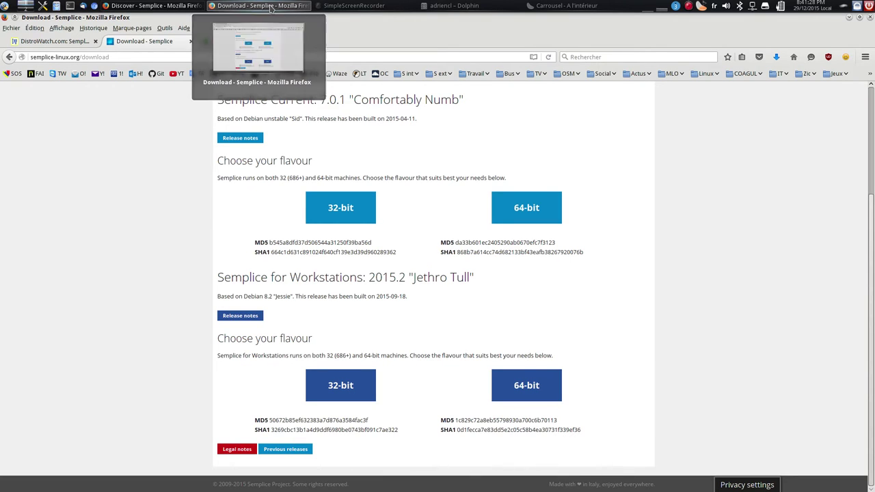
# - Switch from Firefox to Oracle VM VirtualBox and start the SempliceLinux virtual machine
pyautogui.click(270, 8)
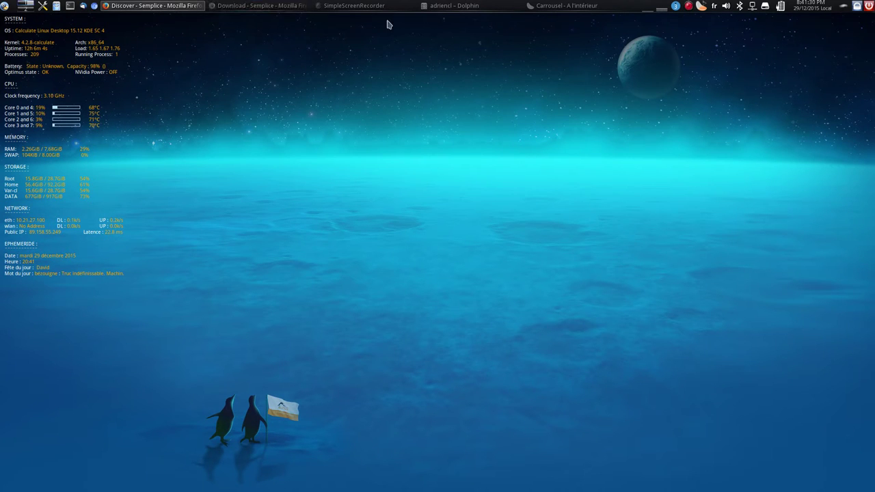
pyautogui.click(463, 484)
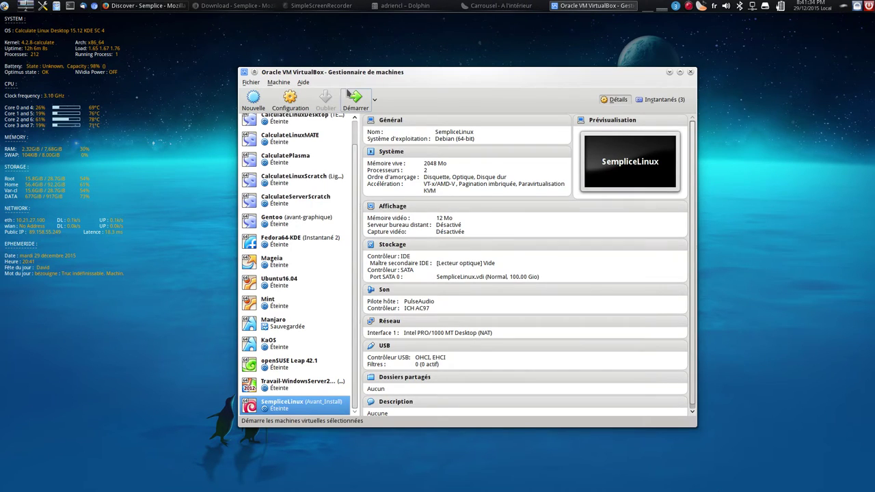
pyautogui.click(353, 104)
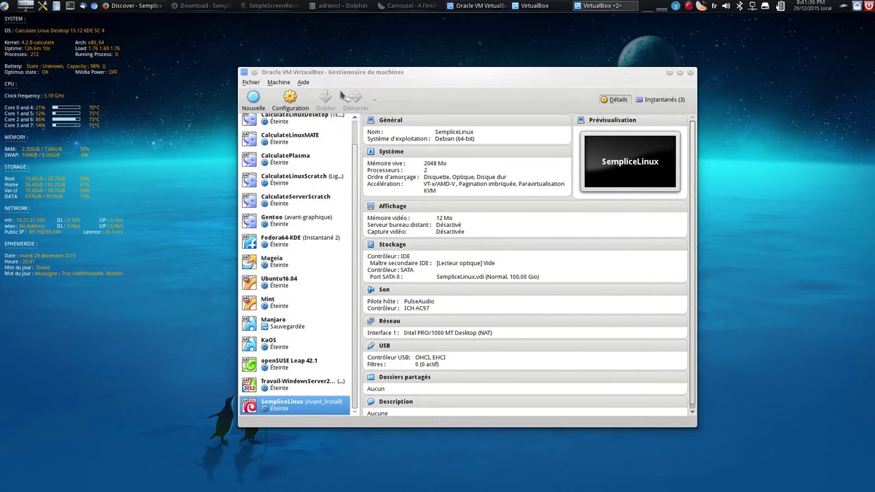
# - Insert semplice64_2015.2_2011.0.iso into the virtual machine's optical drive and reset the machine to boot from it
pyautogui.click(314, 71)
pyautogui.moveTo(410, 84)
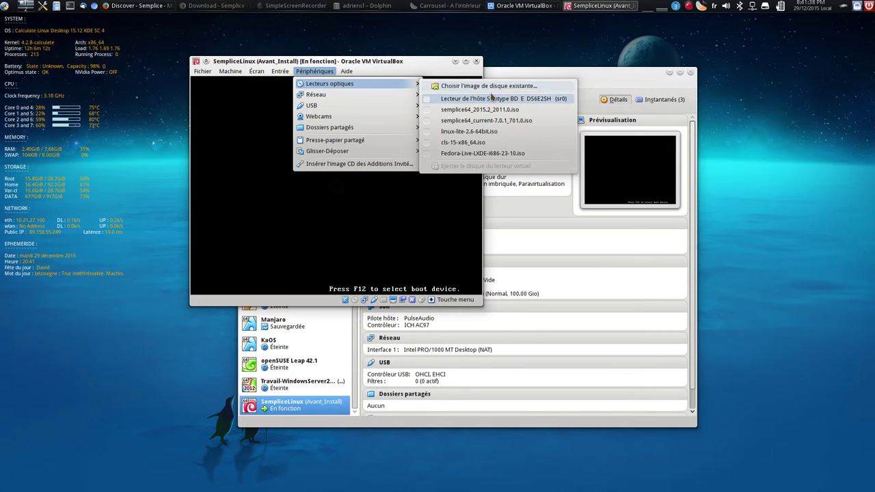
pyautogui.click(480, 110)
pyautogui.click(231, 71)
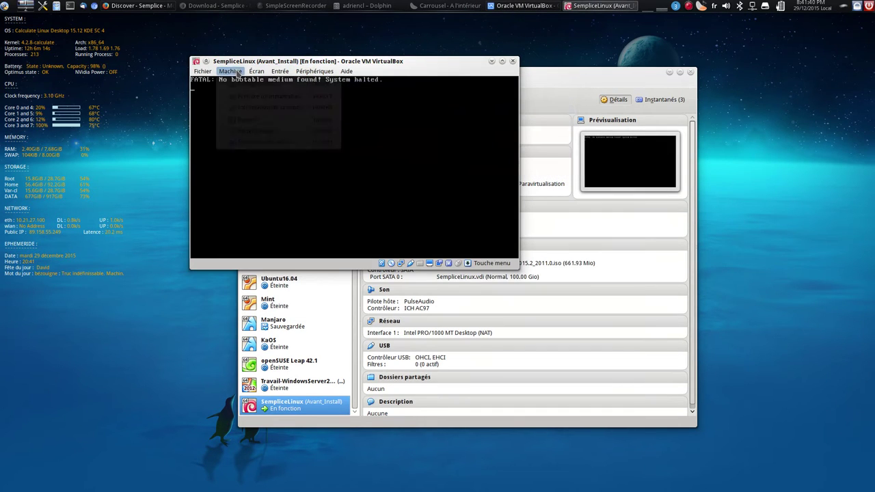
pyautogui.click(247, 134)
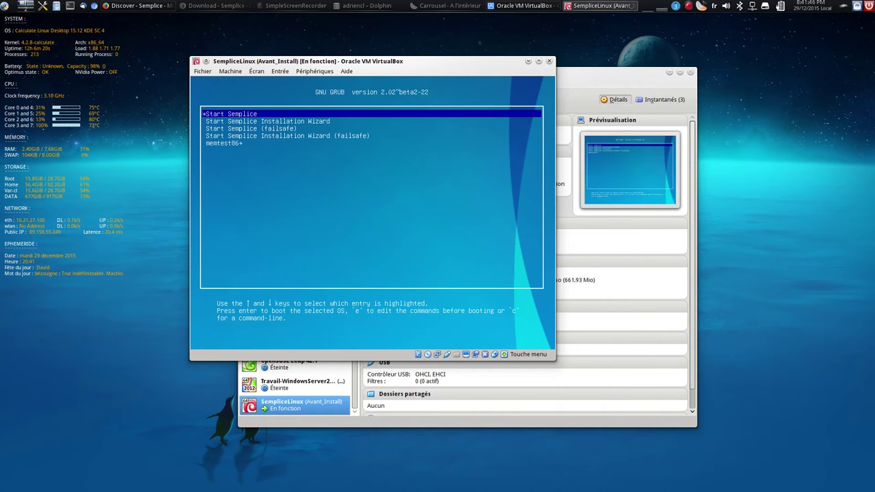
# - Boot the Start Semplice entry in full-screen mode and choose French (France) as the live session's language
pyautogui.press('Control_R+f')
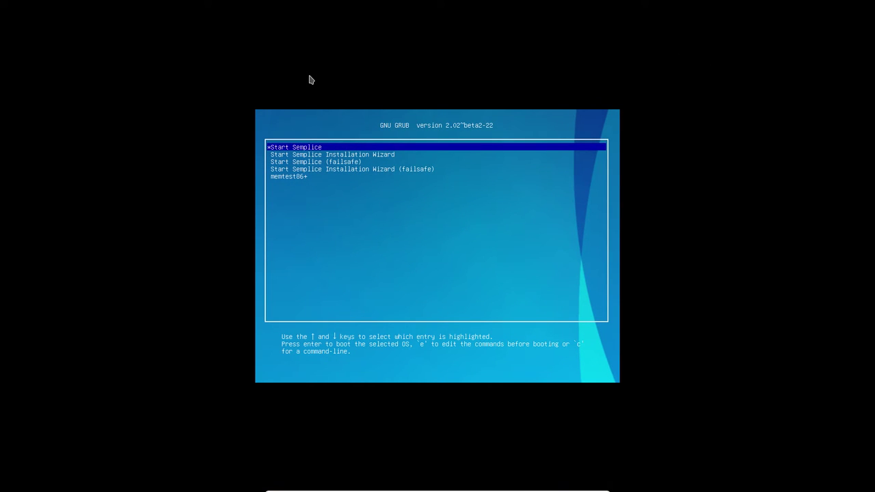
pyautogui.press('Return')
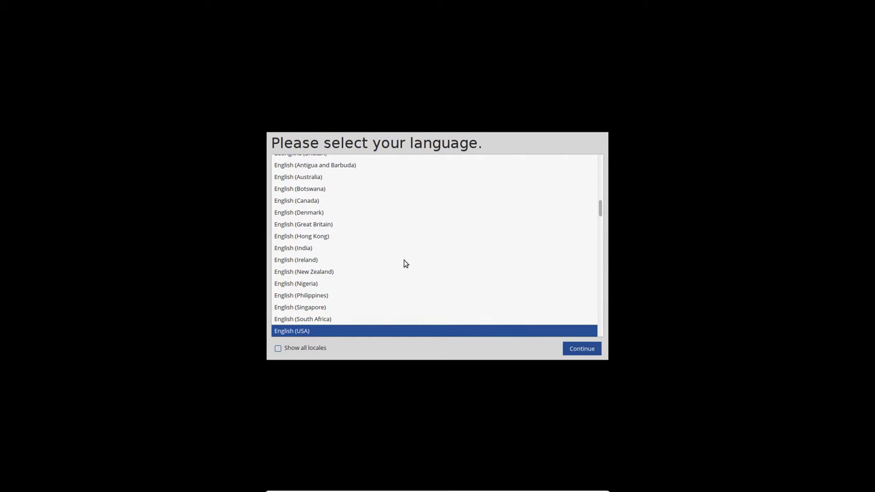
pyautogui.scroll(-4, 404, 264)
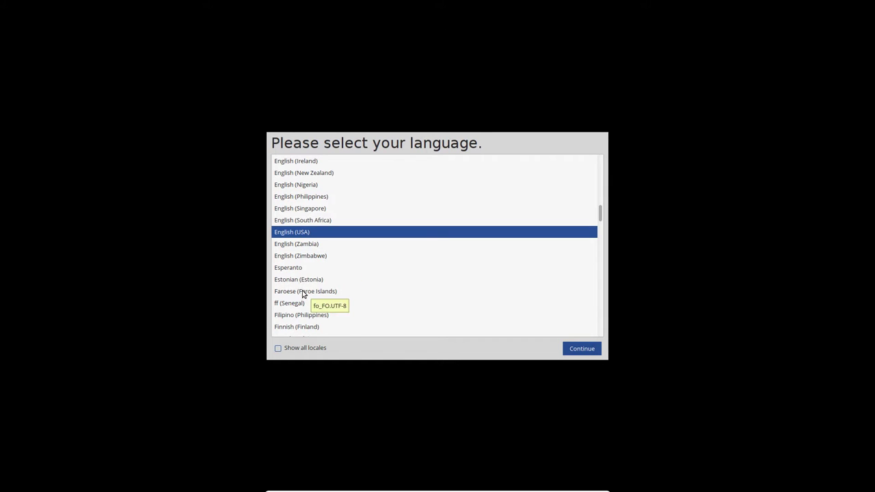
pyautogui.scroll(-2, 314, 290)
pyautogui.click(303, 315)
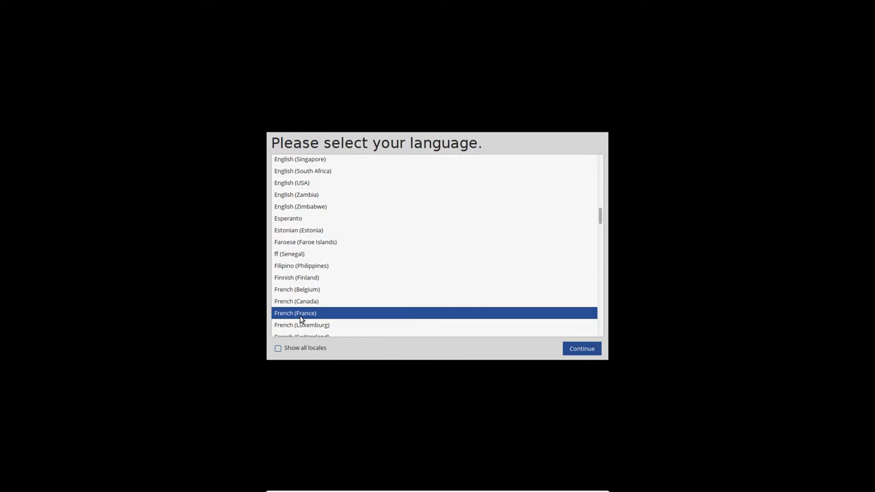
pyautogui.click(589, 349)
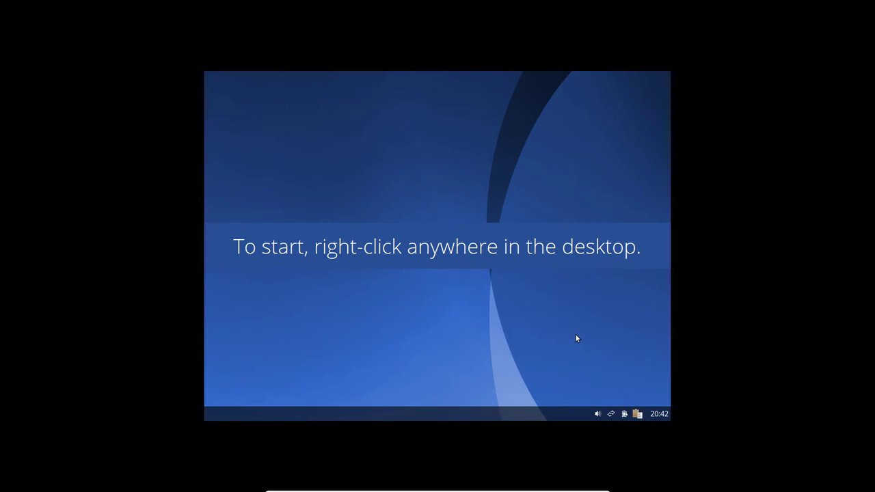
# - Follow the desktop's welcome tutorial by opening the main menu and trying the application launcher with "in"
pyautogui.rightClick(574, 94)
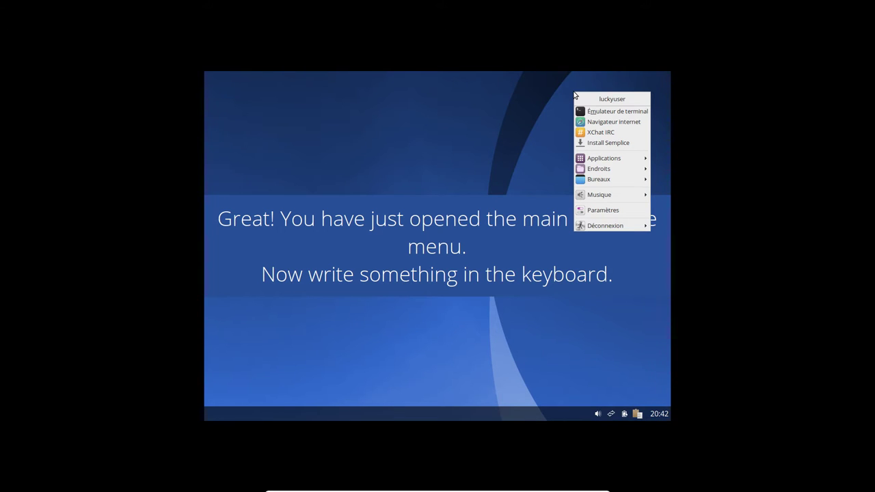
pyautogui.click(422, 122)
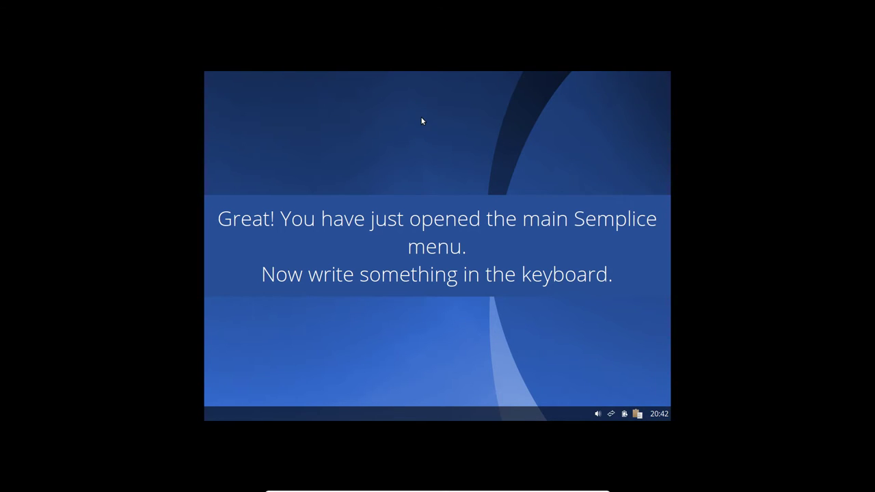
pyautogui.write('in')
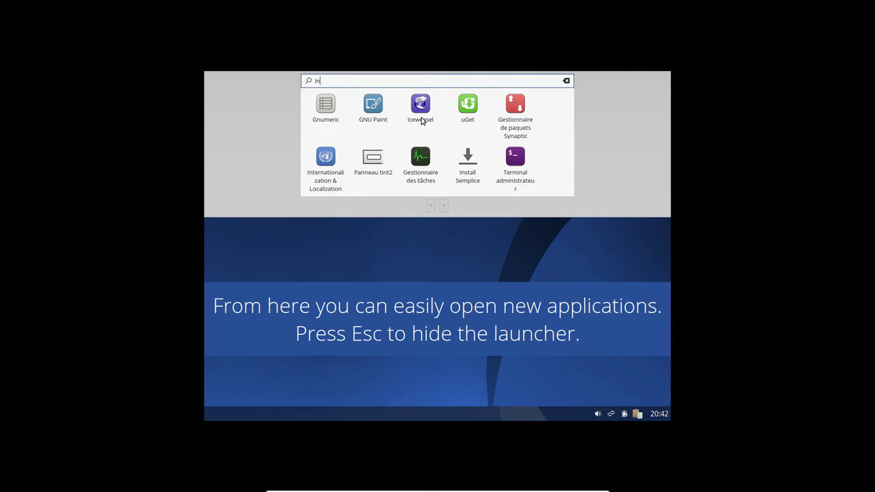
pyautogui.press('Escape')
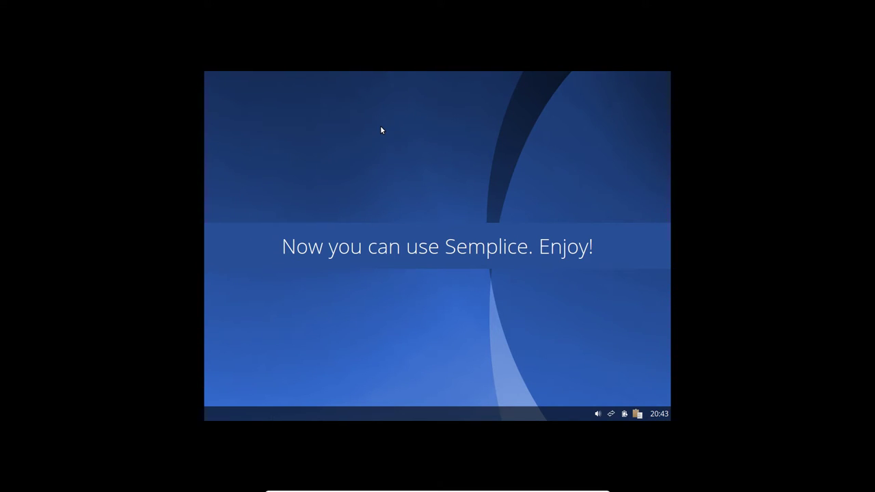
# - Find Install Semplice with the launcher search "inst" and start the installer
pyautogui.press('super')
pyautogui.write('inst')
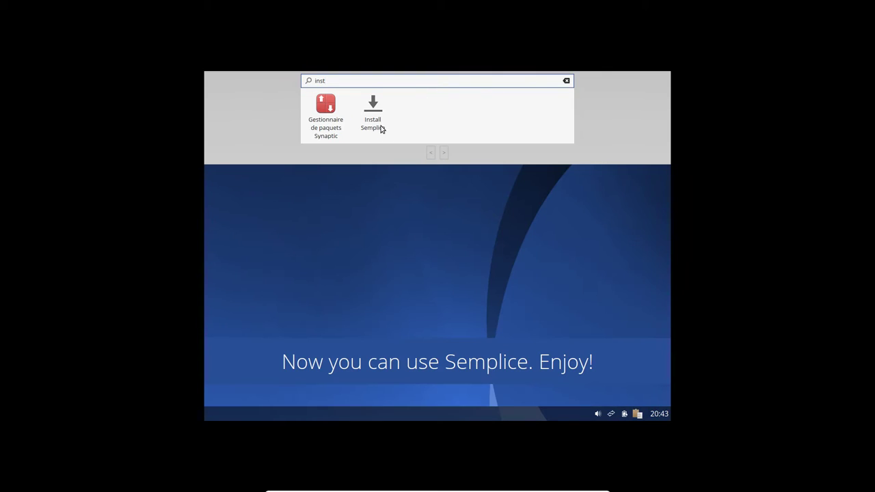
pyautogui.click(380, 129)
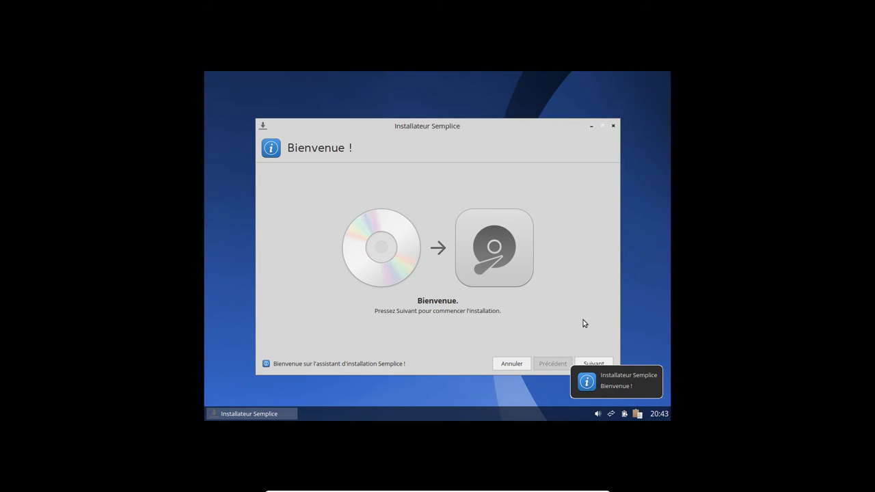
# - Keep French (France), restrict the installation to that language's translations and agree to purge the ones already installed
pyautogui.click(590, 364)
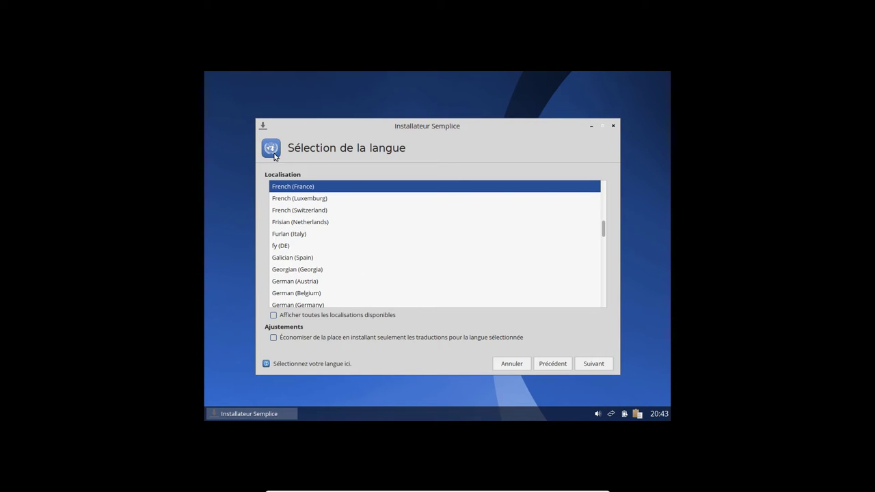
pyautogui.click(274, 338)
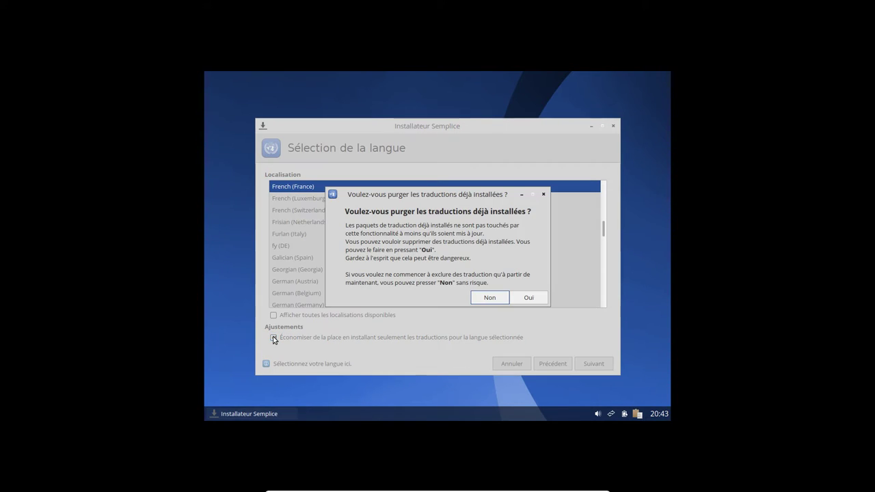
pyautogui.click(529, 299)
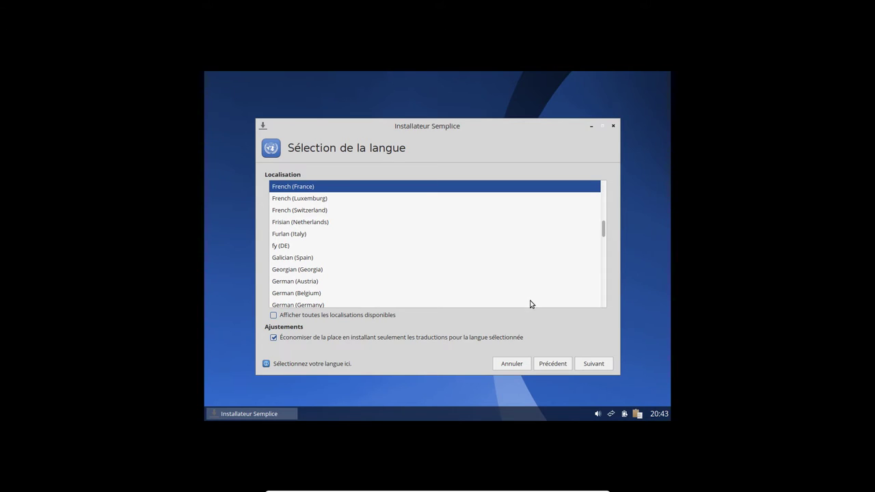
pyautogui.click(594, 365)
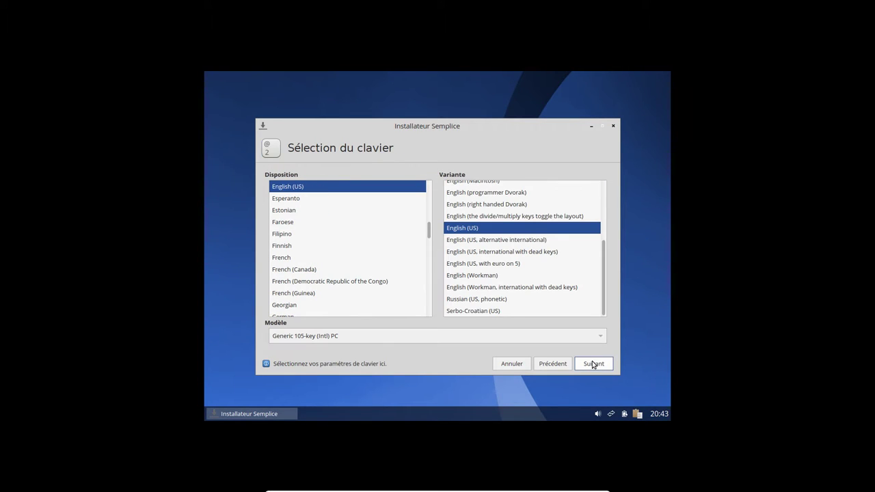
# - Set the keyboard layout to French with the plain French variant and continue
pyautogui.click(294, 258)
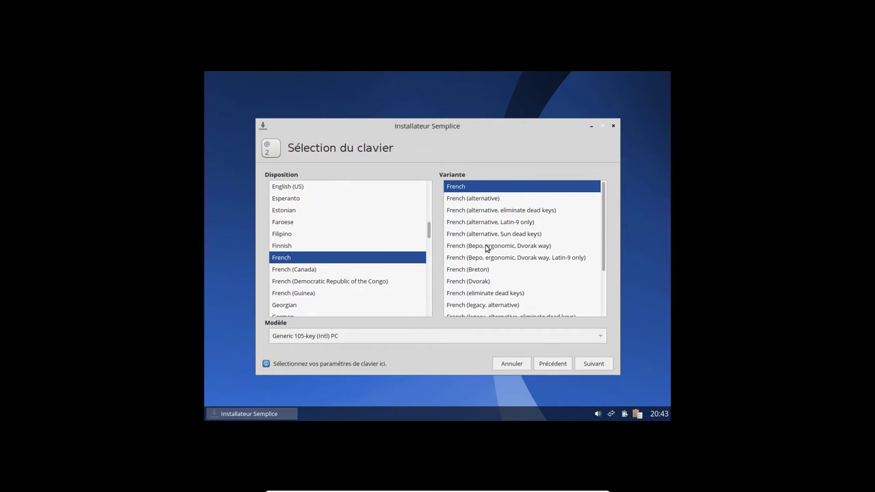
pyautogui.click(591, 367)
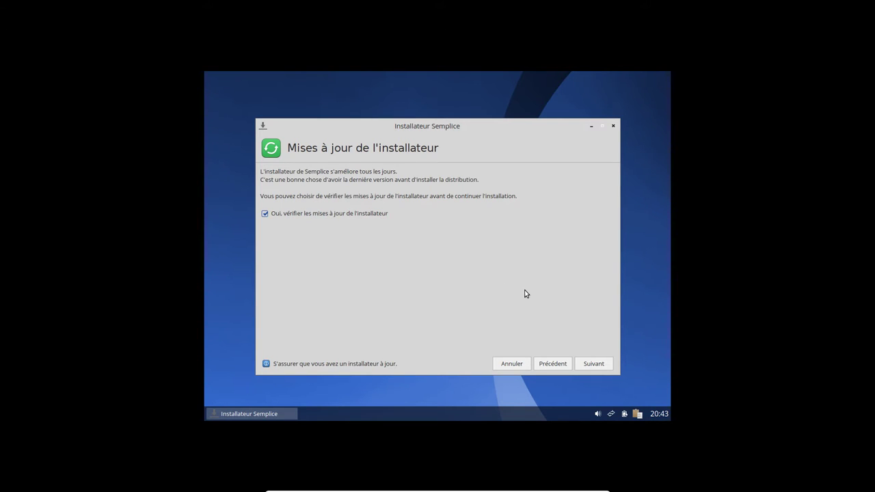
# - Run the check for installer updates and accept Europe/Paris as the time zone
pyautogui.click(595, 364)
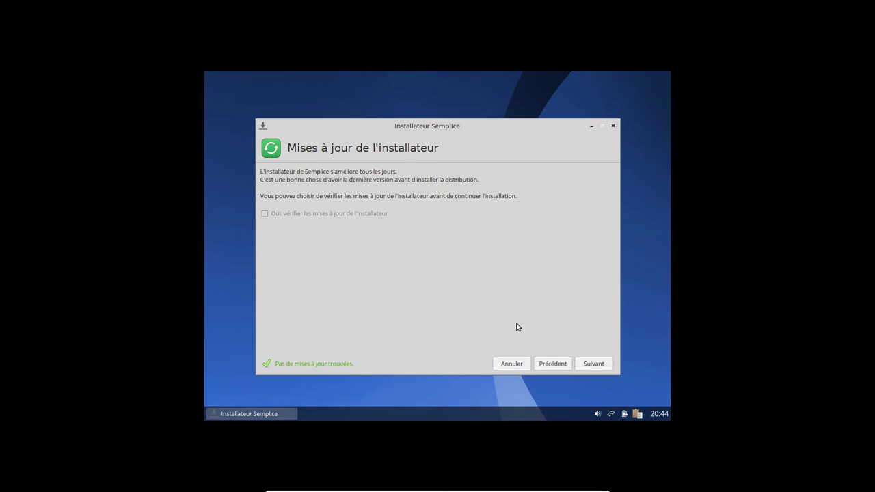
pyautogui.click(600, 365)
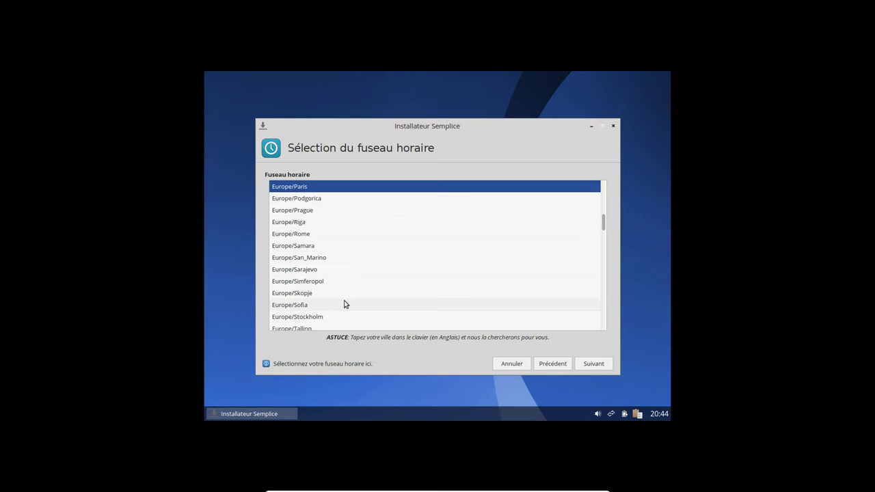
pyautogui.click(600, 365)
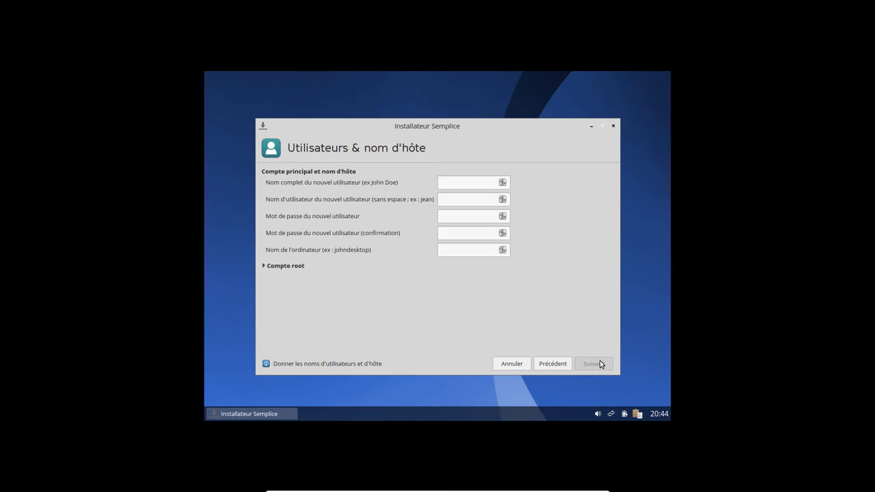
# - Fill in the main account's full name, username and password with confirmation, and name the computer Semplice
pyautogui.click(456, 184)
pyautogui.write('Adrien D')
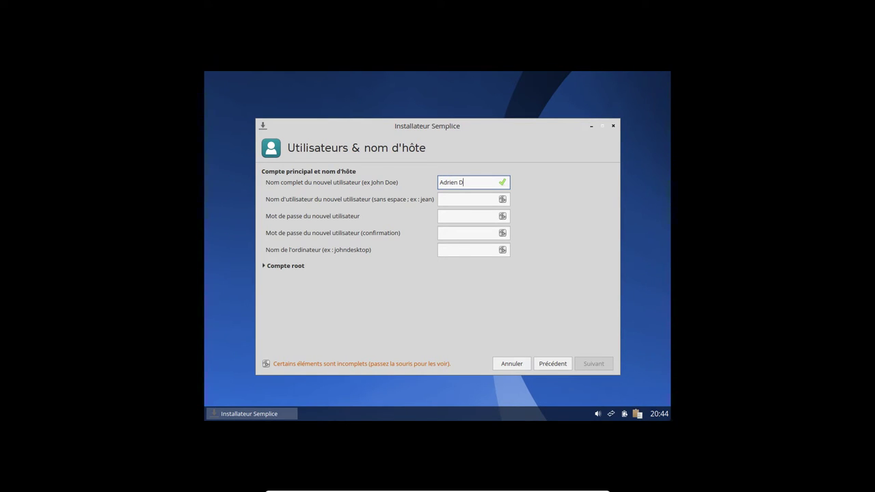
pyautogui.press('Tab')
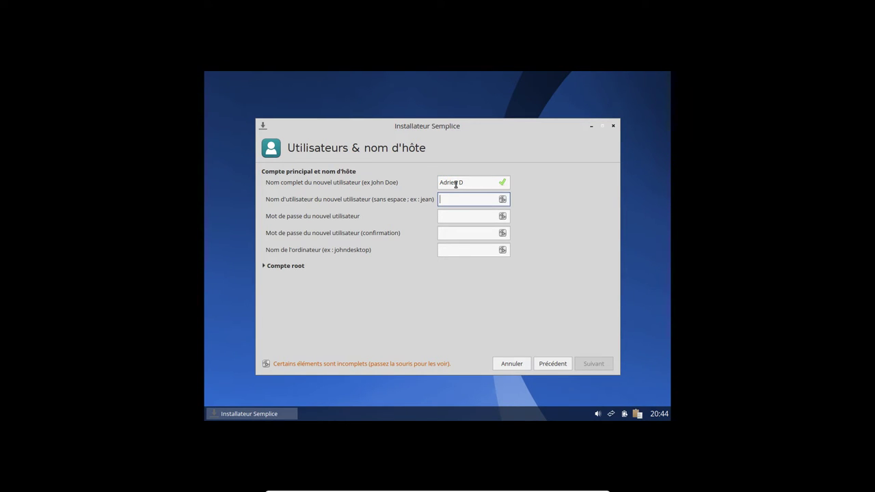
pyautogui.write('adrien')
pyautogui.press('Tab')
pyautogui.write('********')
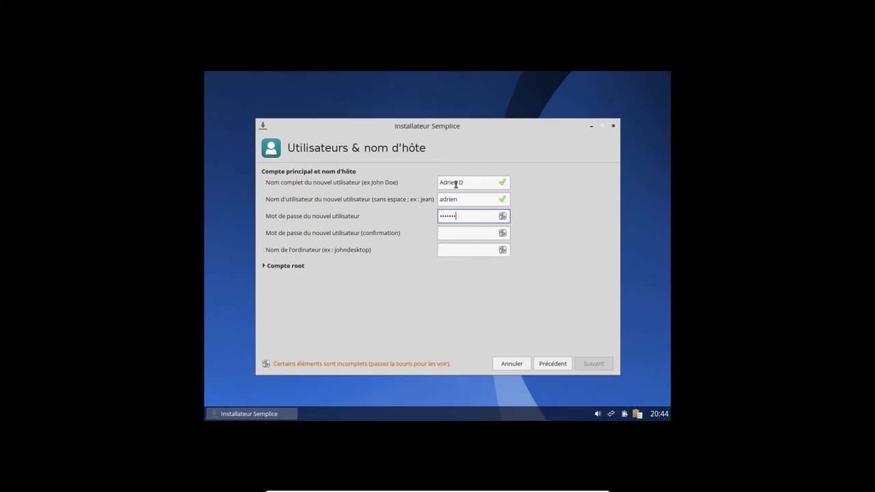
pyautogui.press('Tab')
pyautogui.write('********')
pyautogui.press('Tab')
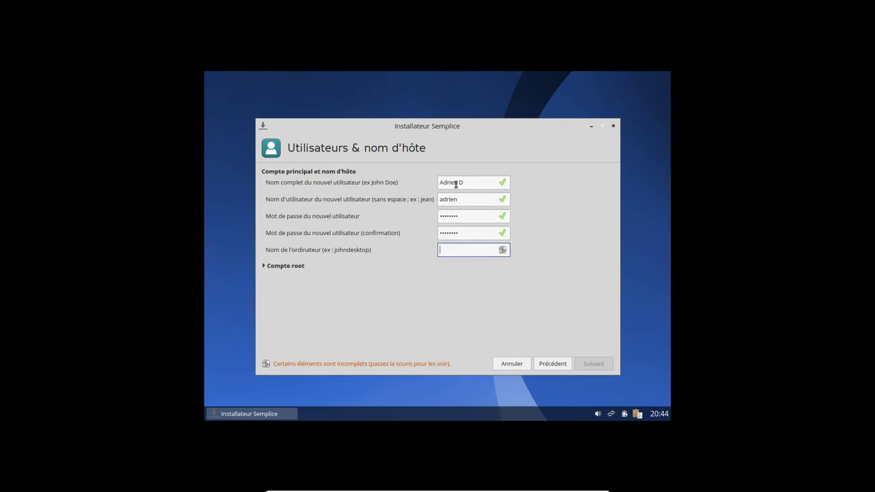
pyautogui.write('Semplice')
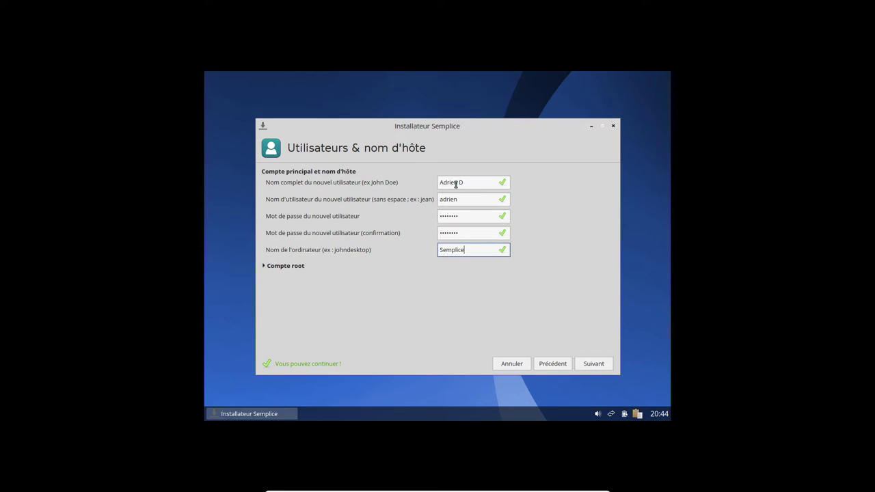
# - Enable the root account, enter and confirm the root password, and continue to disk partitioning
pyautogui.click(286, 268)
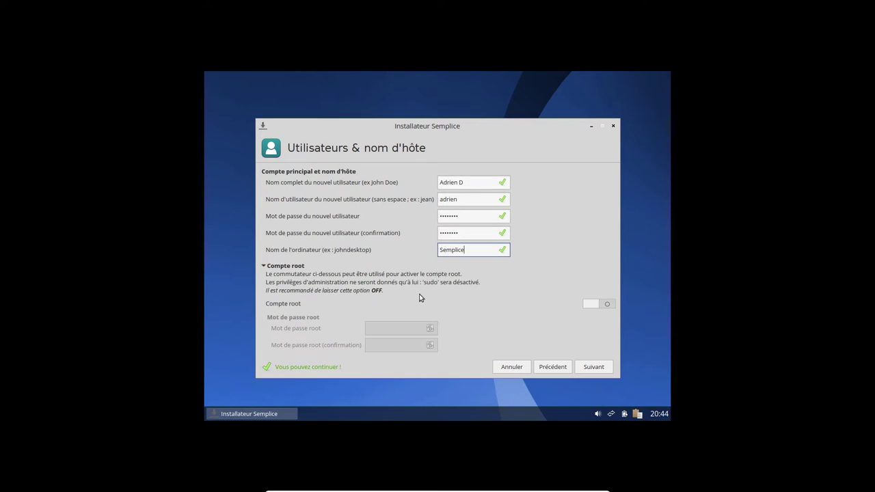
pyautogui.click(603, 304)
pyautogui.click(408, 330)
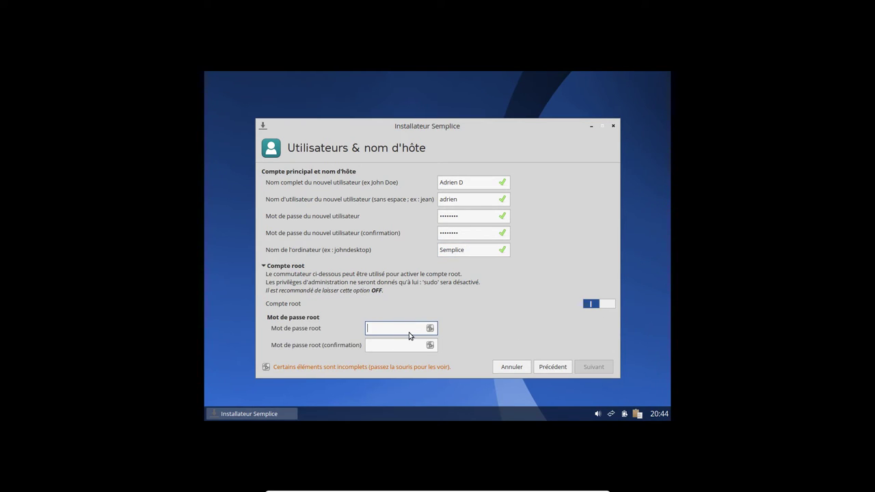
pyautogui.write('••••••••')
pyautogui.press('Tab')
pyautogui.write('••••••••')
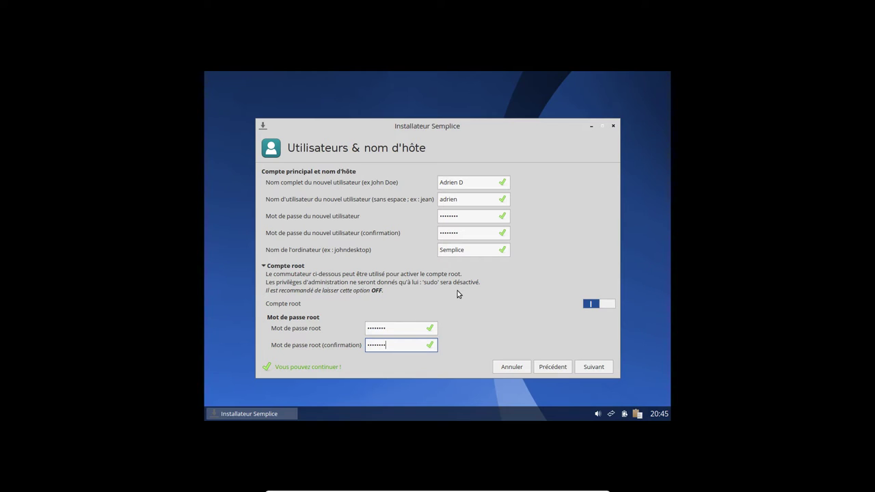
pyautogui.click(594, 367)
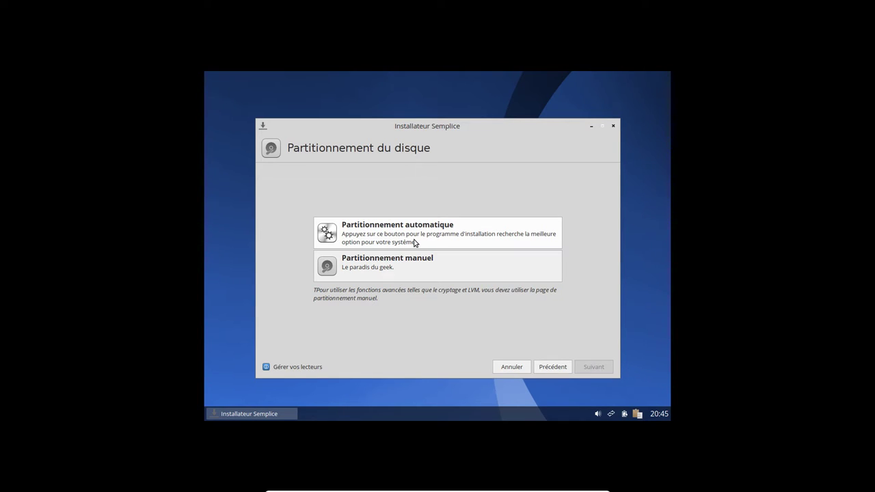
# - Partition automatically by initialising the ATA VBOX HARDDISK, installing Semplice in its 107.37 GB free space, and applying the partition changes
pyautogui.click(450, 241)
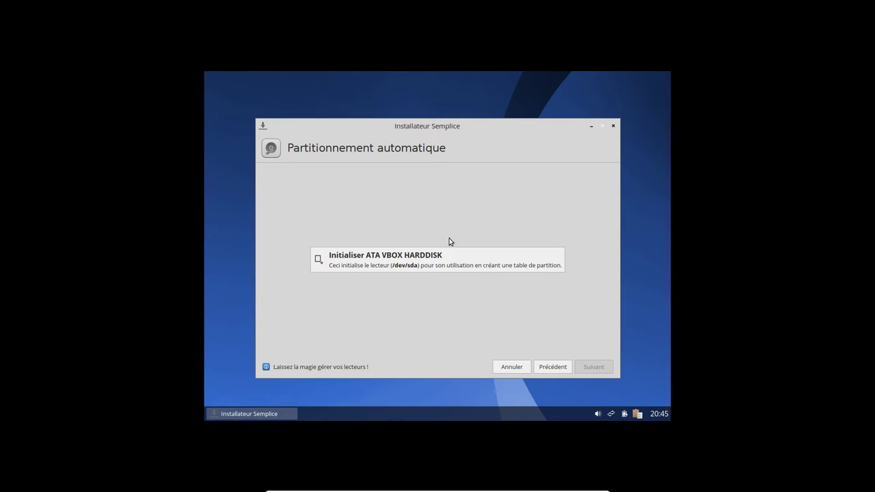
pyautogui.click(414, 256)
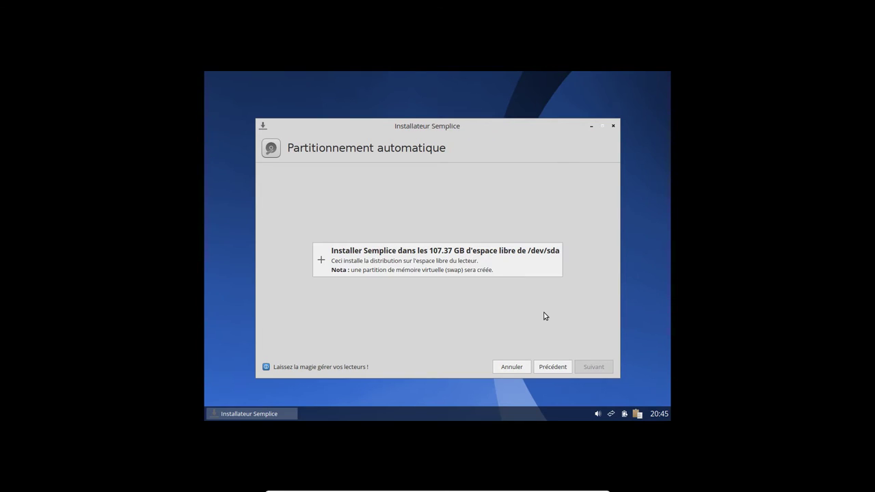
pyautogui.click(391, 268)
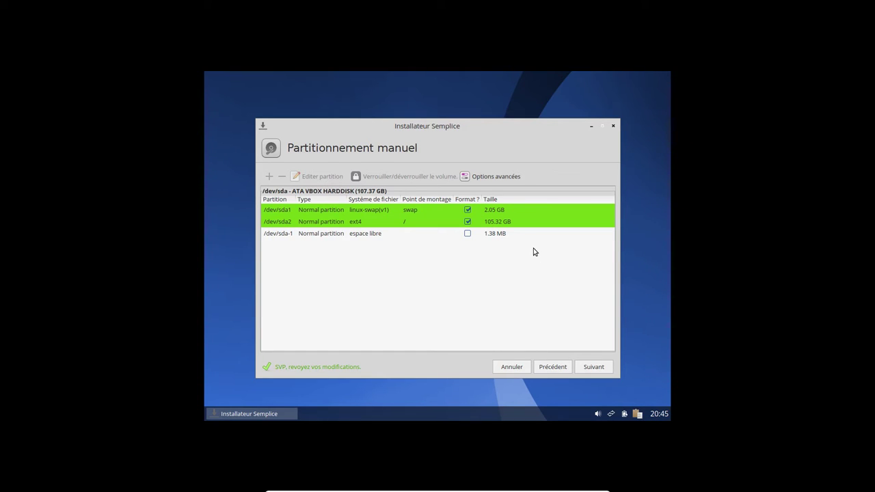
pyautogui.click(602, 370)
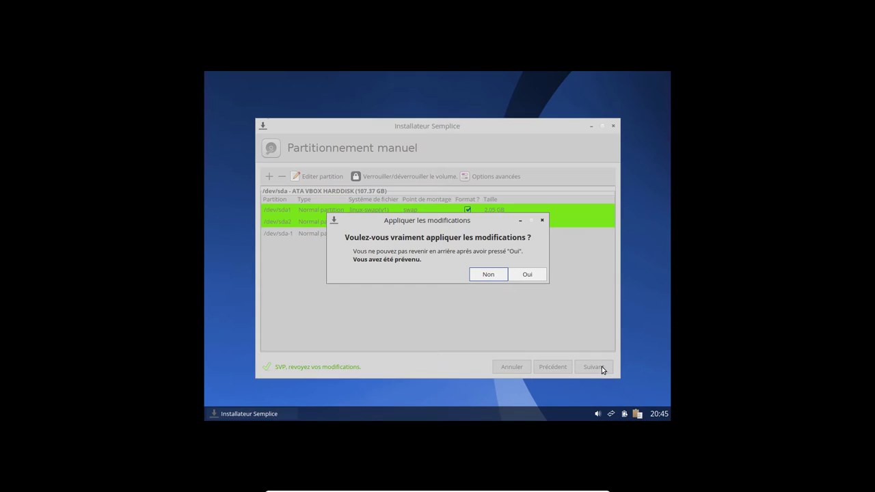
pyautogui.click(528, 275)
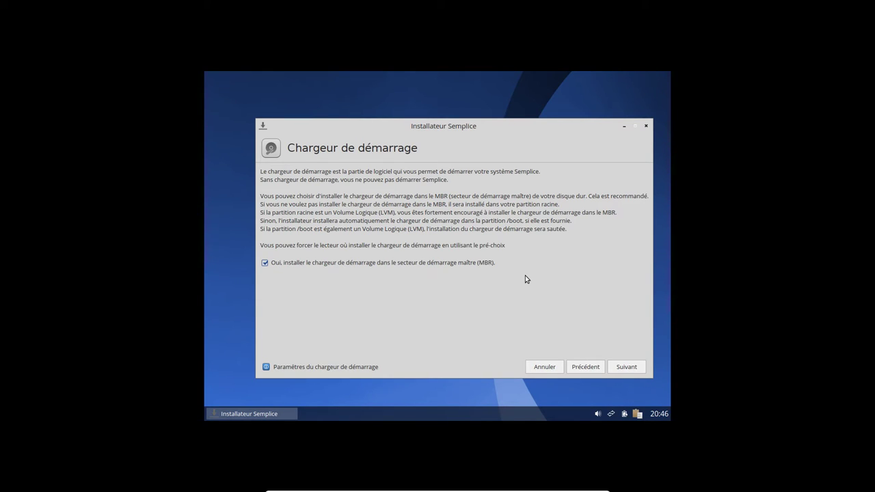
# - Accept the boot loader in the MBR, toggle the Bluetooth, printer and office application features, and start the installation from the summary
pyautogui.click(623, 369)
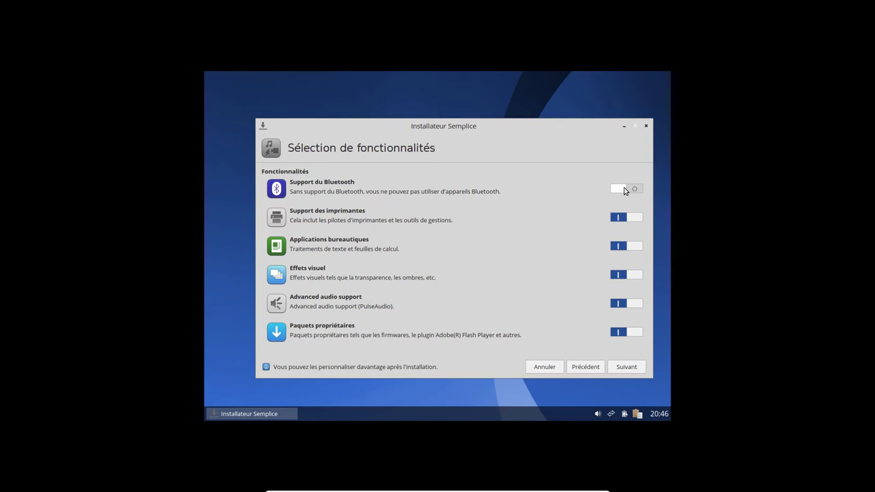
pyautogui.click(625, 188)
pyautogui.click(627, 221)
pyautogui.click(623, 249)
pyautogui.click(628, 367)
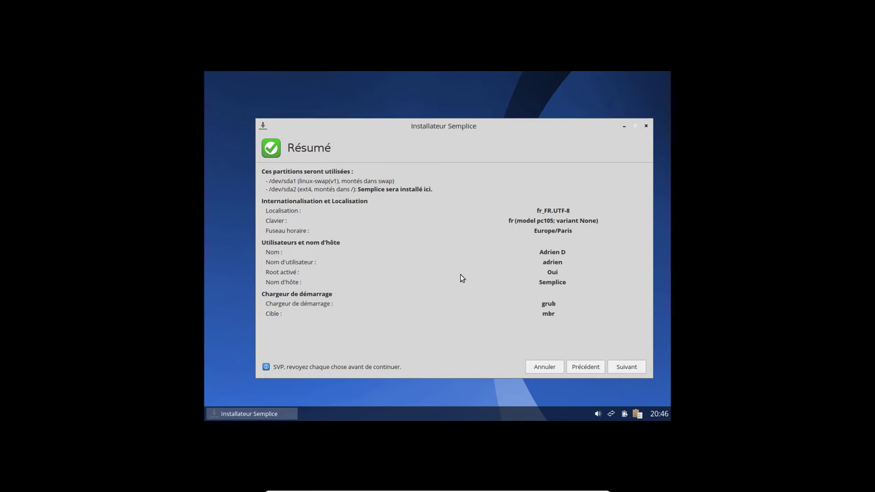
pyautogui.click(627, 368)
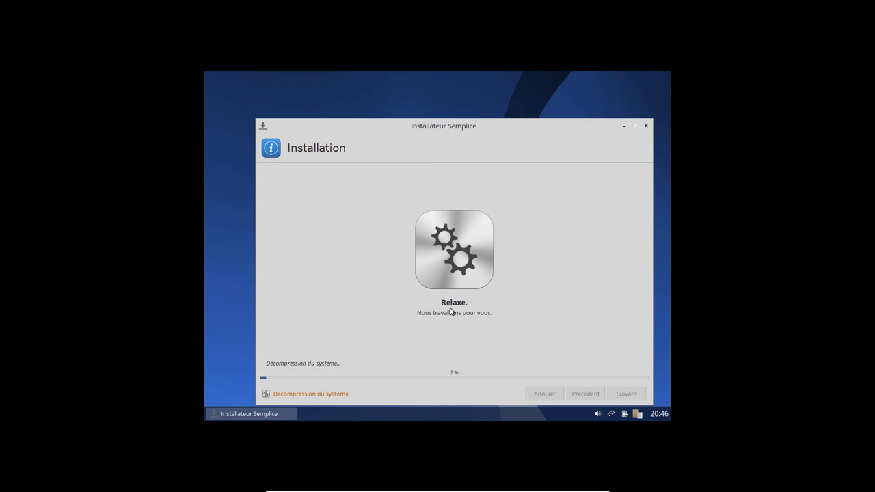
# - Leave full-screen mode and power off the running SempliceLinux virtual machine
pyautogui.hotkey('ctrl', 'f')
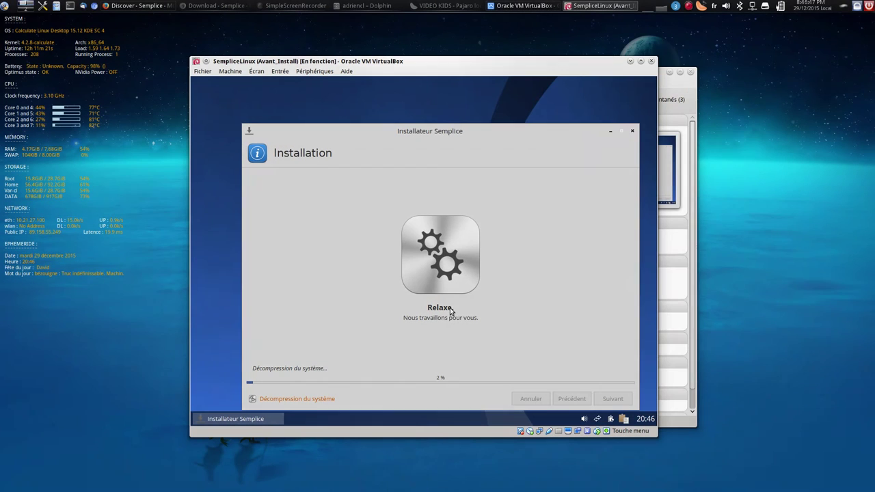
pyautogui.click(652, 62)
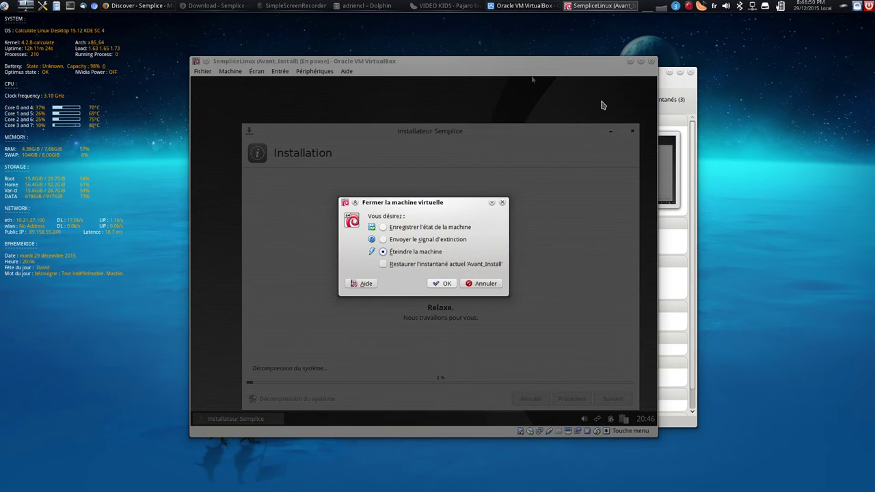
pyautogui.click(443, 282)
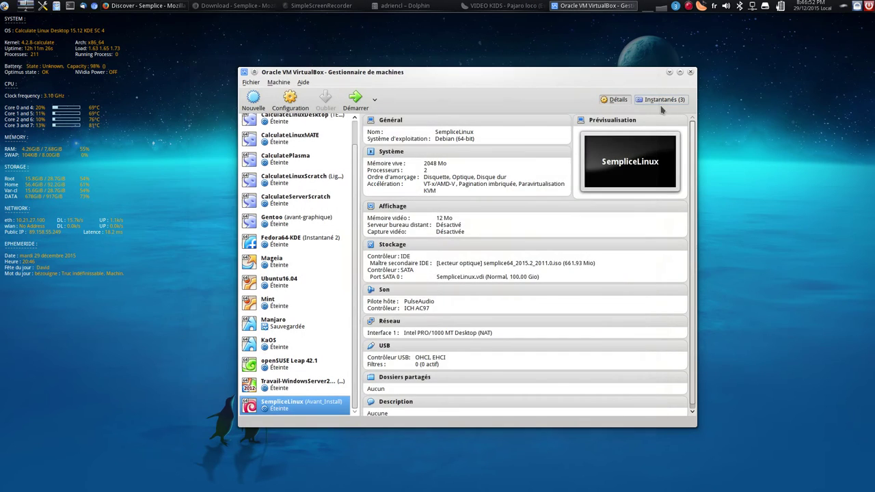
# - Restore the SempliceLinux machine to its Apres_Install snapshot and start it
pyautogui.click(663, 100)
pyautogui.click(414, 146)
pyautogui.click(385, 122)
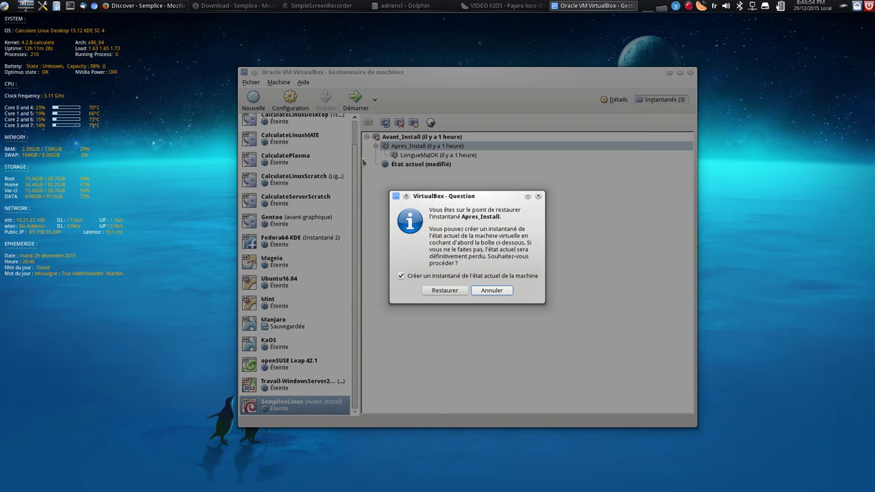
pyautogui.click(445, 291)
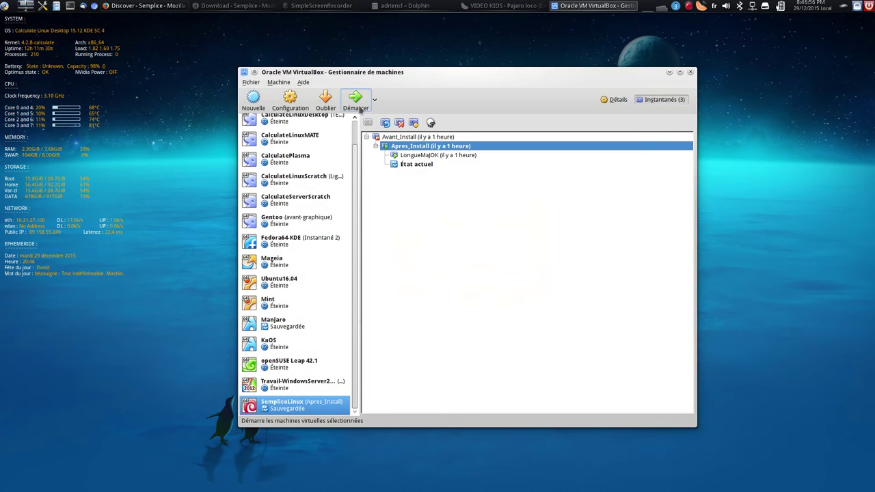
pyautogui.click(356, 101)
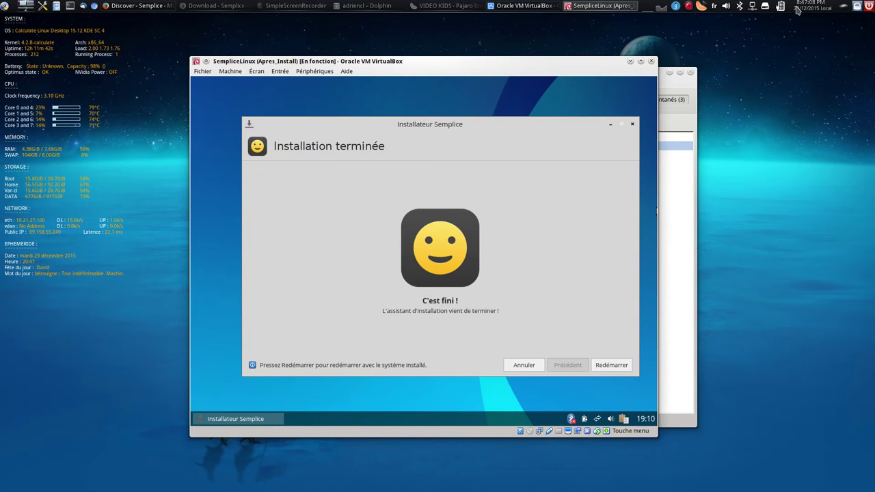
# - Show the virtual machine in full screen, dismiss the network connection notification, and request a restart from the finished installer
pyautogui.moveTo(798, 10)
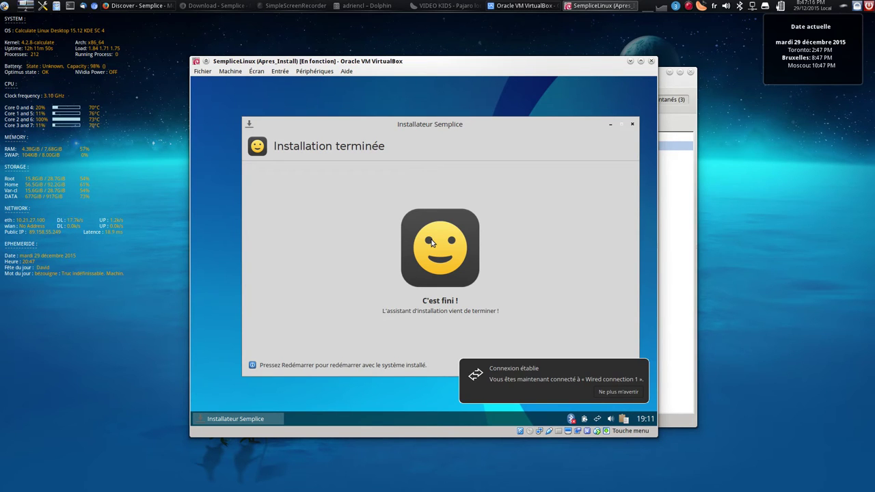
pyautogui.hotkey('ctrl', 'f')
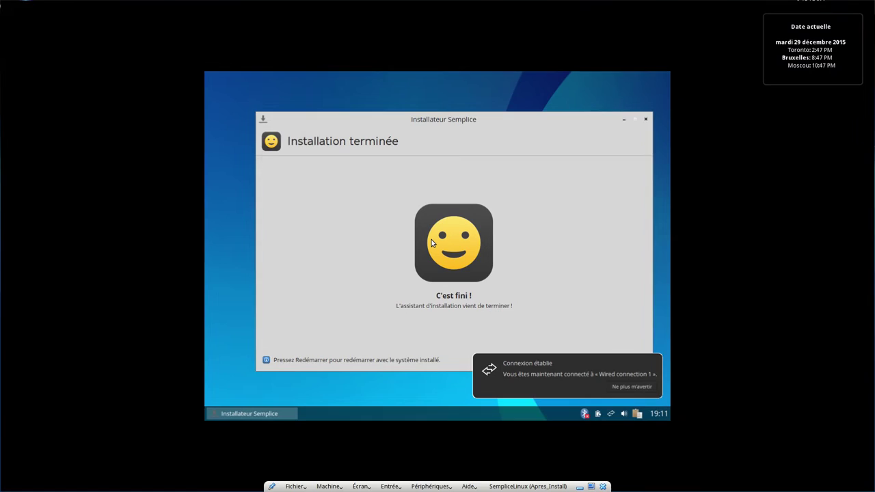
pyautogui.click(632, 391)
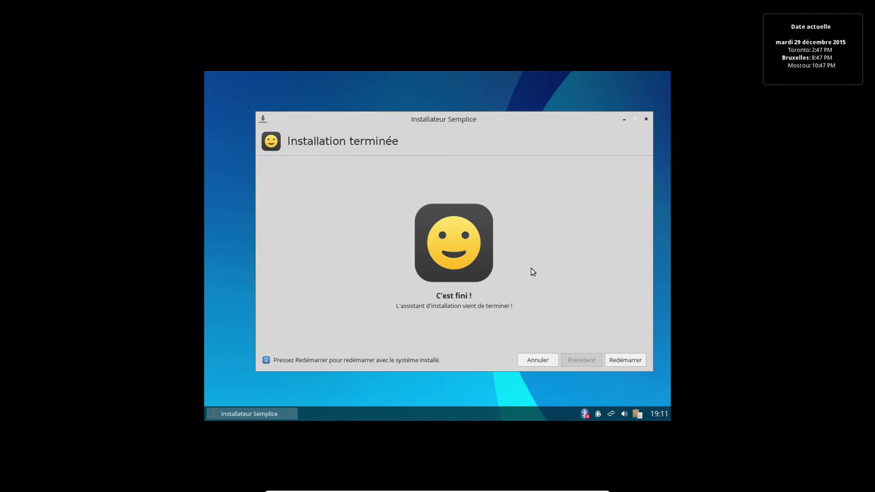
pyautogui.click(630, 364)
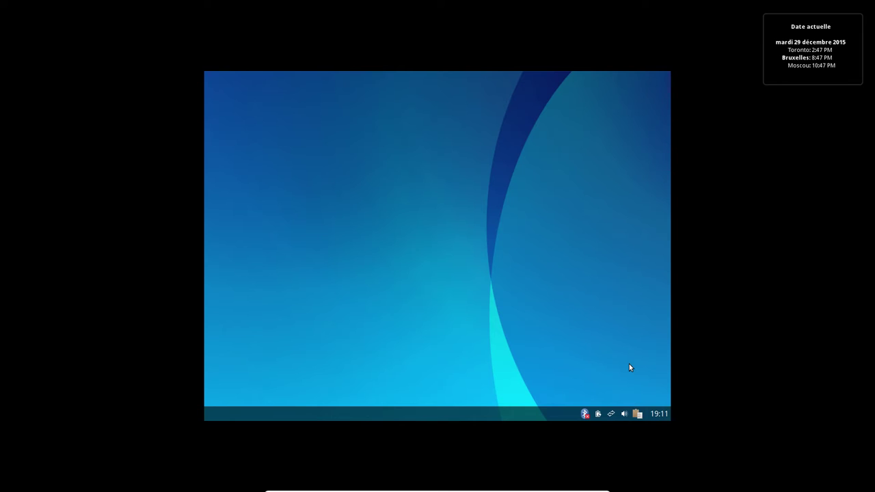
# - Reset the virtual machine through VirtualBox's own controls and return it to full-screen mode
pyautogui.press('Menu+f')
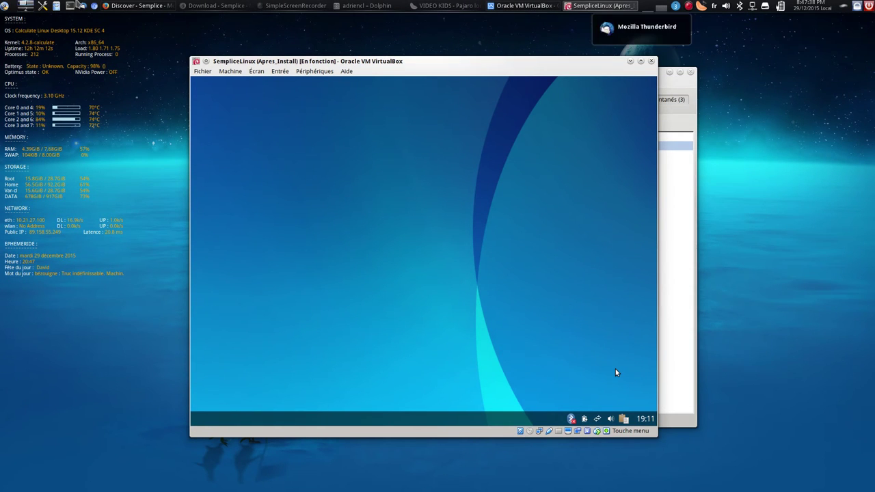
pyautogui.click(226, 71)
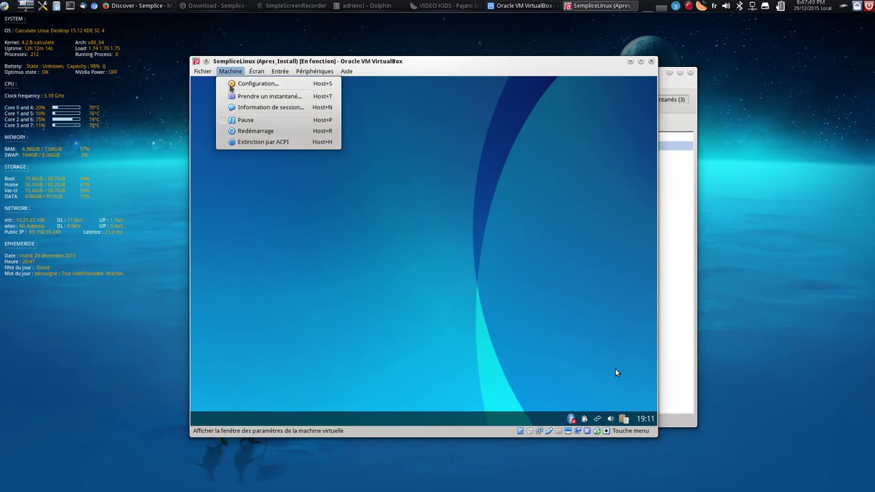
pyautogui.click(240, 144)
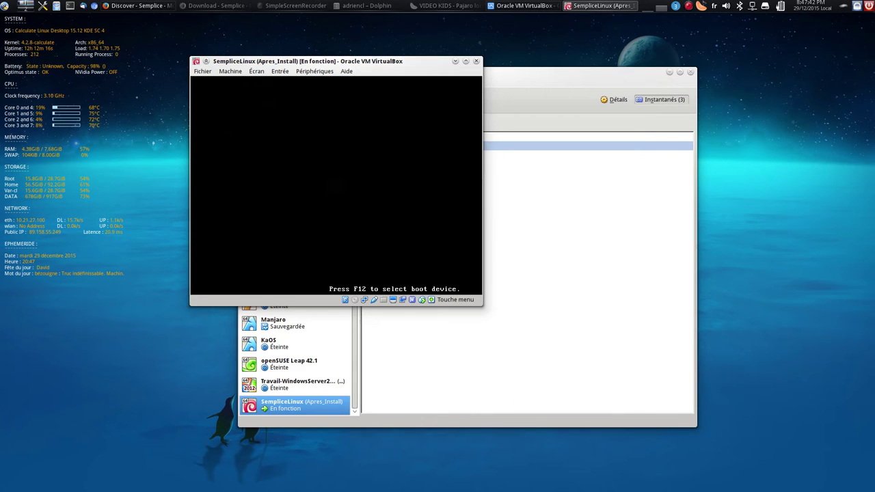
pyautogui.hotkey('ctrl', 'f')
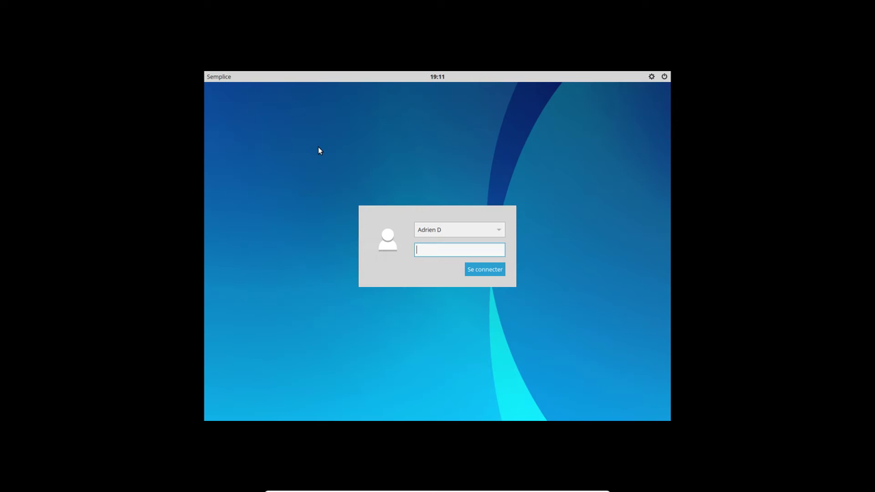
# - Enter the account password at the login screen and log in to the installed system
pyautogui.press('BackSpace')
pyautogui.press('BackSpace')
pyautogui.write('••••••')
pyautogui.press('Return')
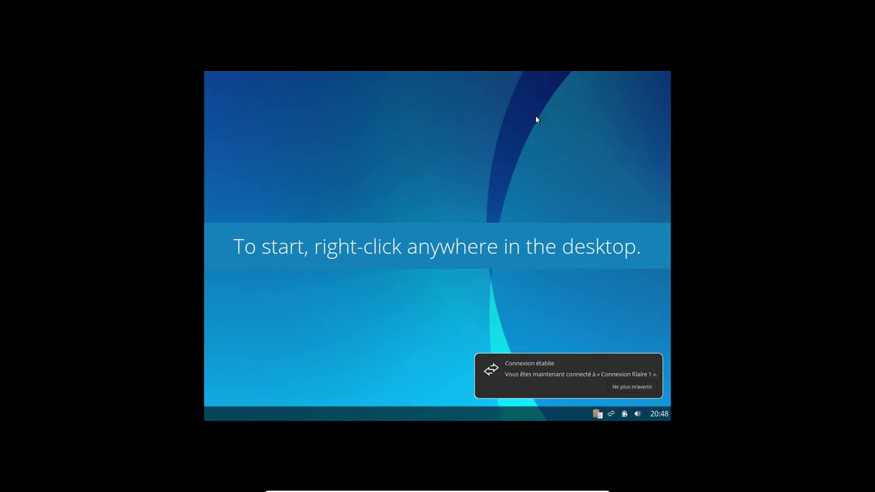
# - Follow the desktop's welcome tour: open the main menu, search the launcher for "abi", and hide the launcher
pyautogui.rightClick(535, 116)
pyautogui.click(432, 132)
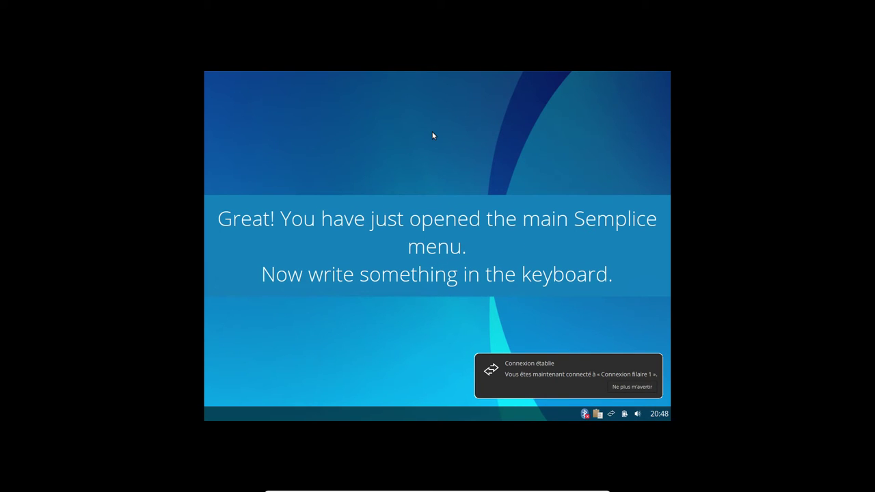
pyautogui.write('abi')
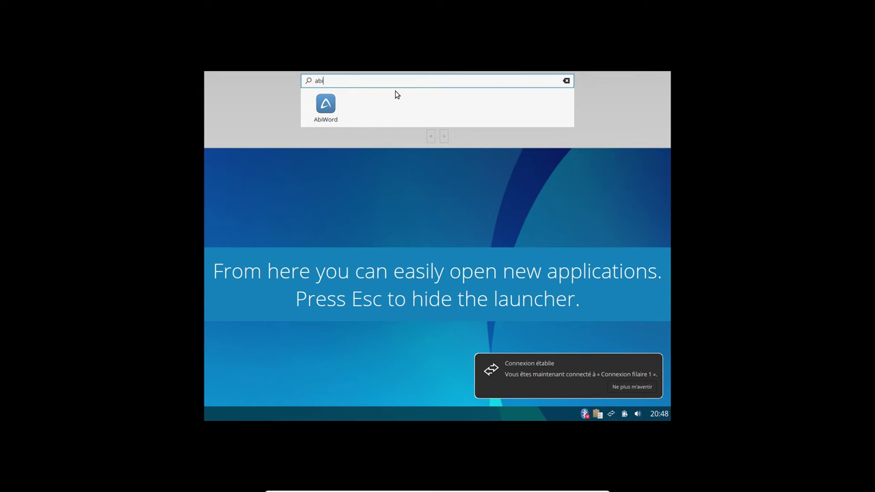
pyautogui.press('Escape')
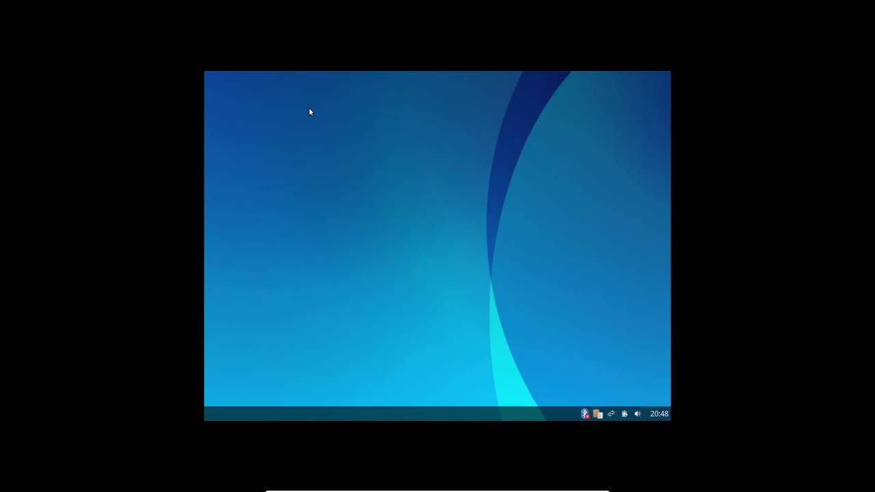
# - Open the Synaptic package manager from the administration applications and authenticate with the root password
pyautogui.rightClick(309, 110)
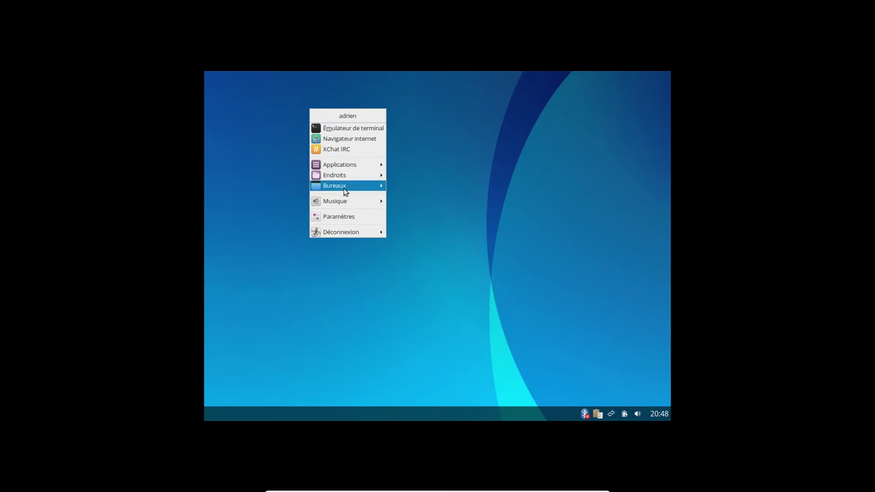
pyautogui.moveTo(366, 165)
pyautogui.moveTo(419, 208)
pyautogui.moveTo(479, 209)
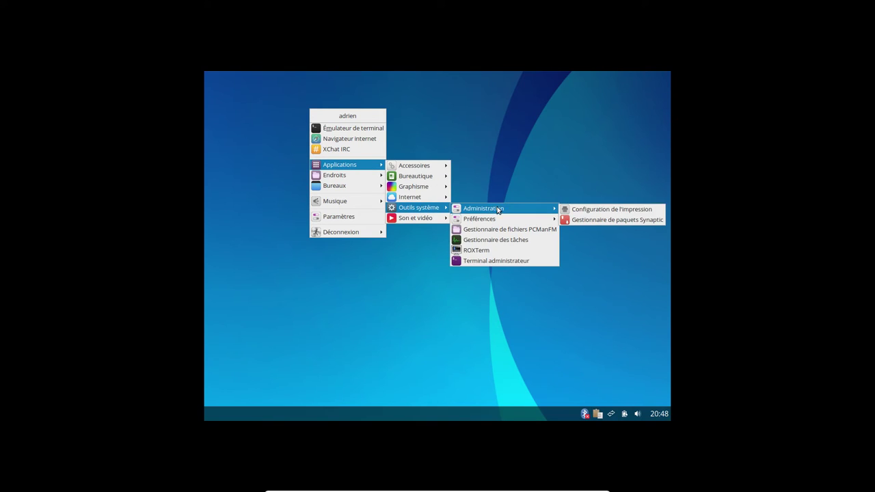
pyautogui.click(601, 219)
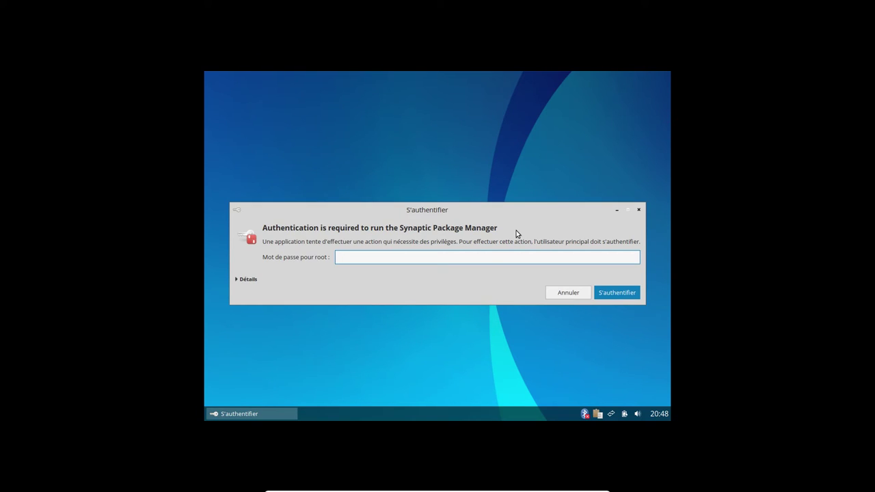
pyautogui.write('••••••••')
pyautogui.press('Return')
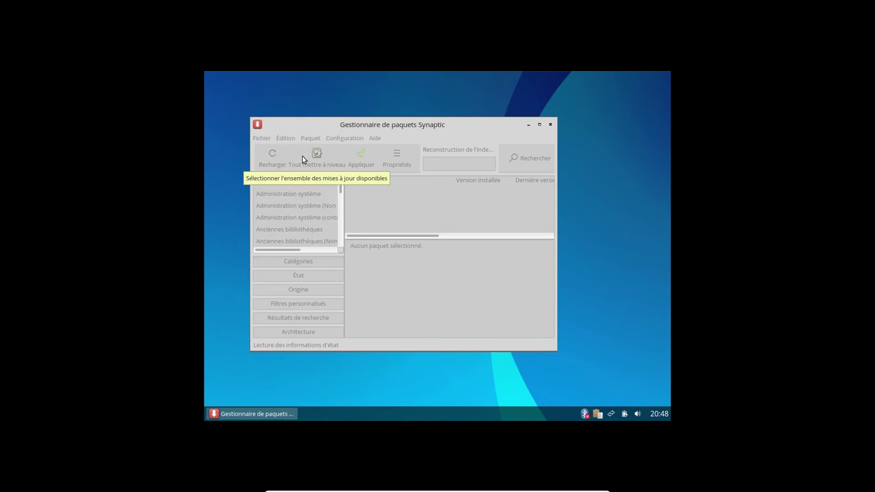
pyautogui.click(646, 297)
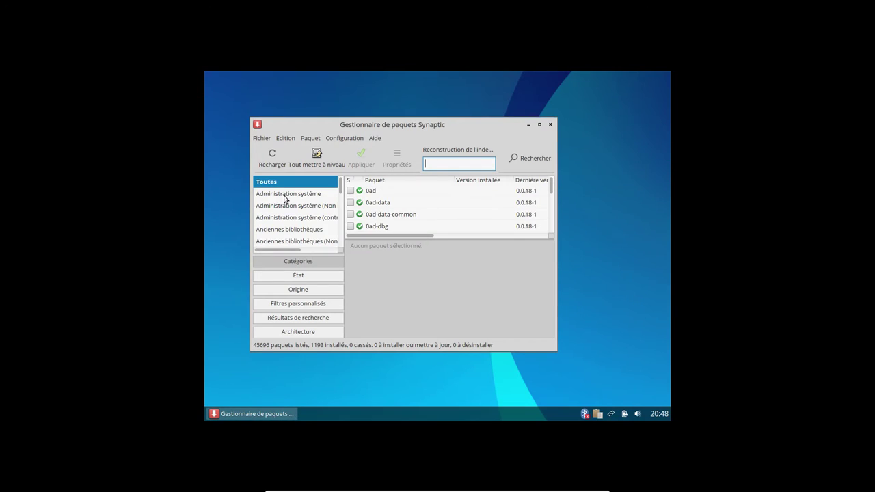
# - Reload the package lists, mark all available upgrades, and accept the additional removals, installations and updates they require
pyautogui.click(272, 156)
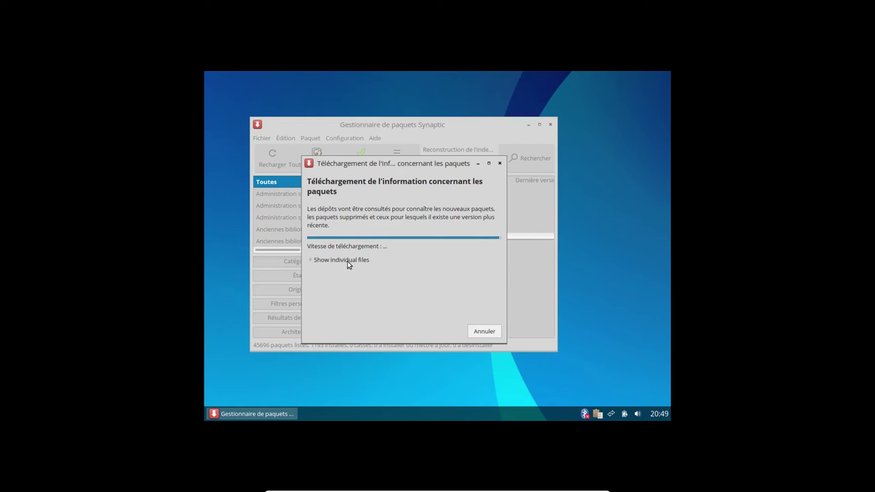
pyautogui.click(342, 260)
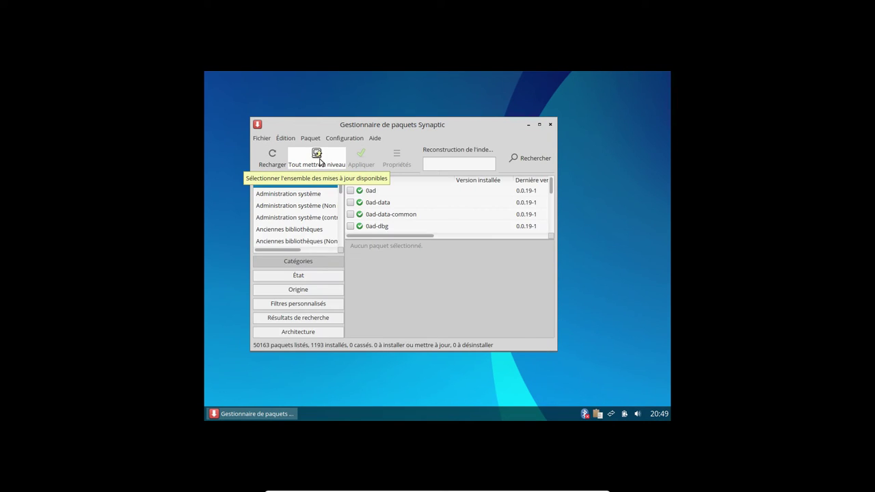
pyautogui.click(318, 159)
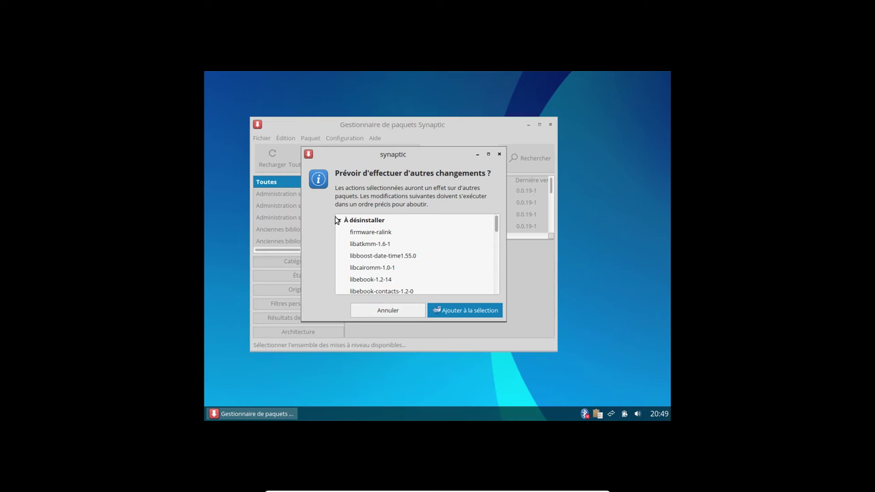
pyautogui.click(338, 221)
pyautogui.click(338, 233)
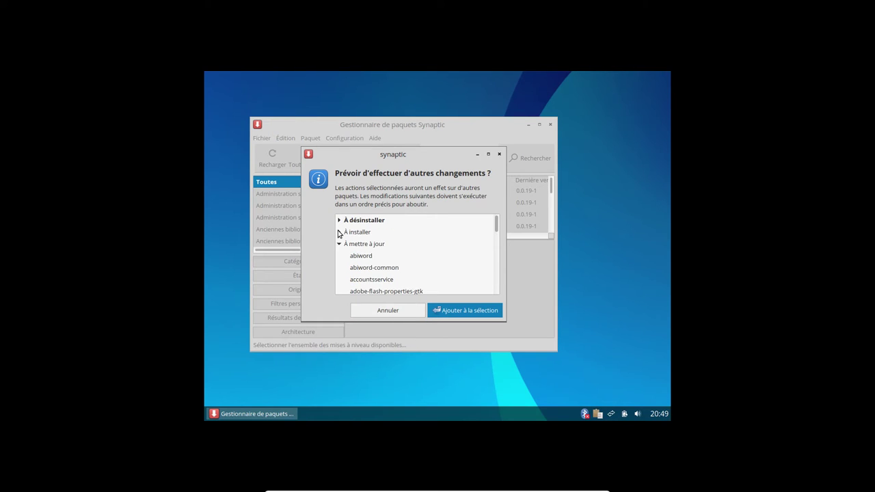
pyautogui.click(339, 244)
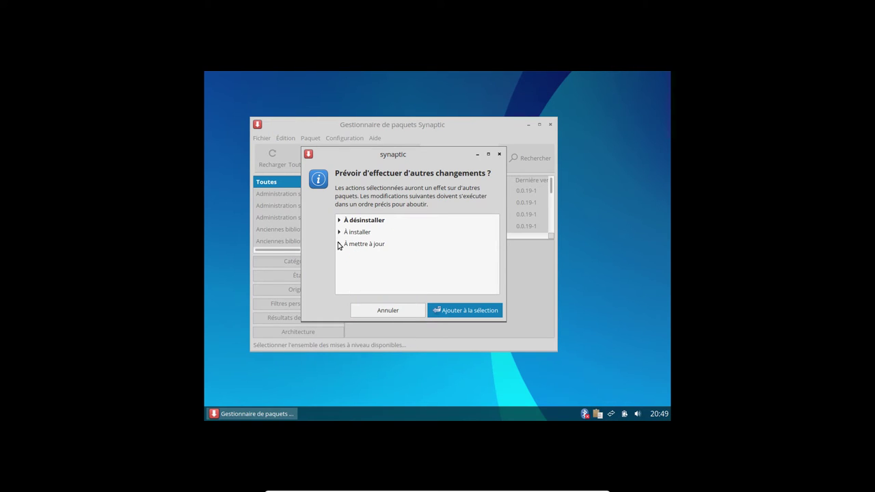
pyautogui.click(493, 314)
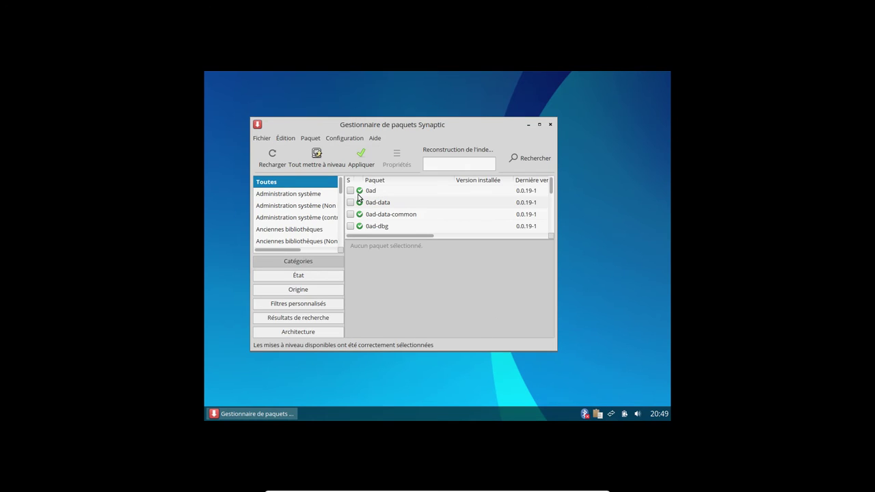
# - Apply the marked package changes and show the individual files in the download progress window
pyautogui.hotkey('ctrl', 'p')
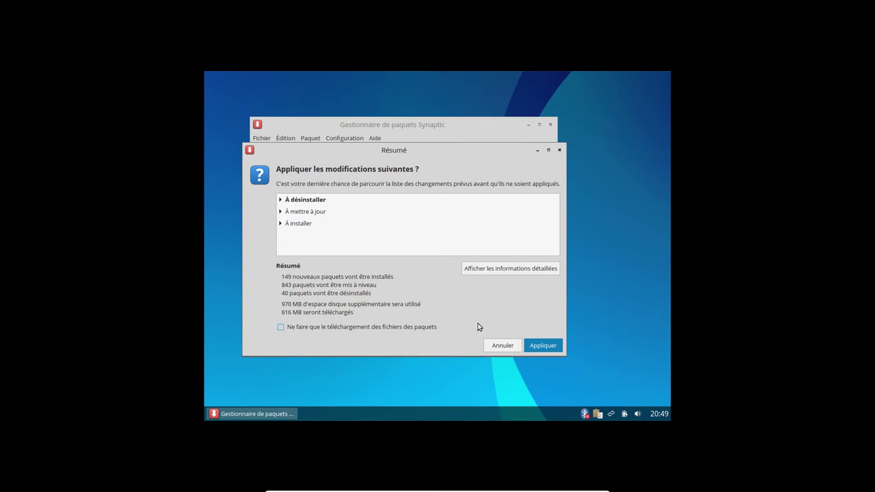
pyautogui.click(548, 349)
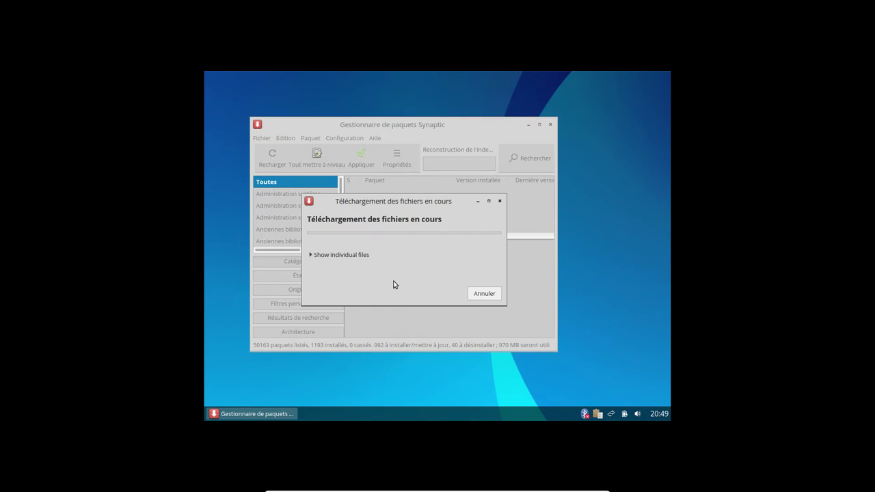
pyautogui.click(351, 255)
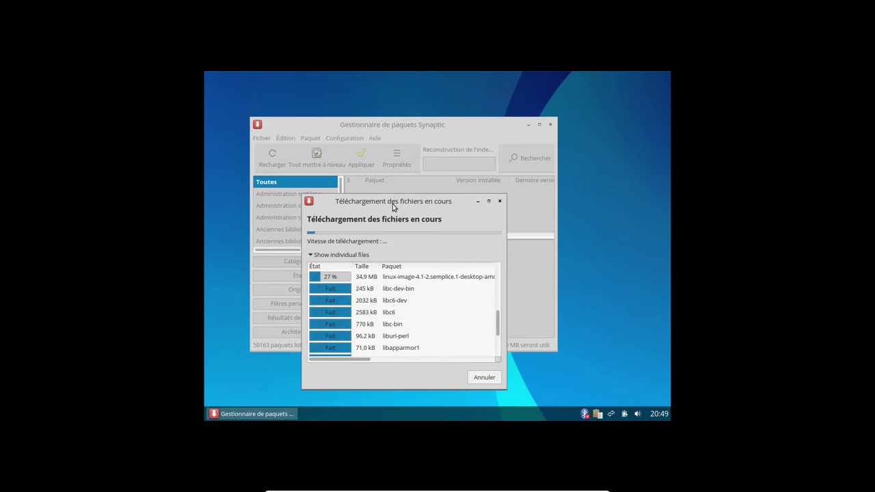
pyautogui.moveTo(392, 204); pyautogui.dragTo(393, 188)
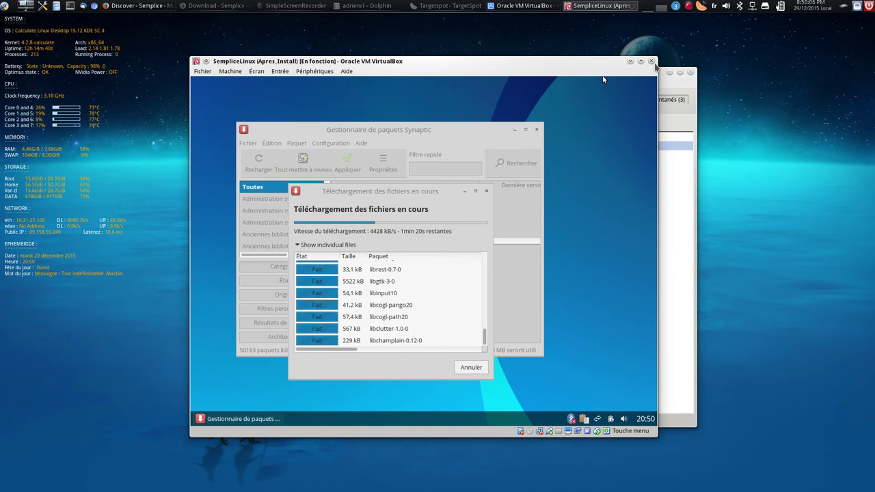
# - Power off the SempliceLinux virtual machine and restore its LongueMaJOK snapshot in the VirtualBox manager
pyautogui.click(651, 61)
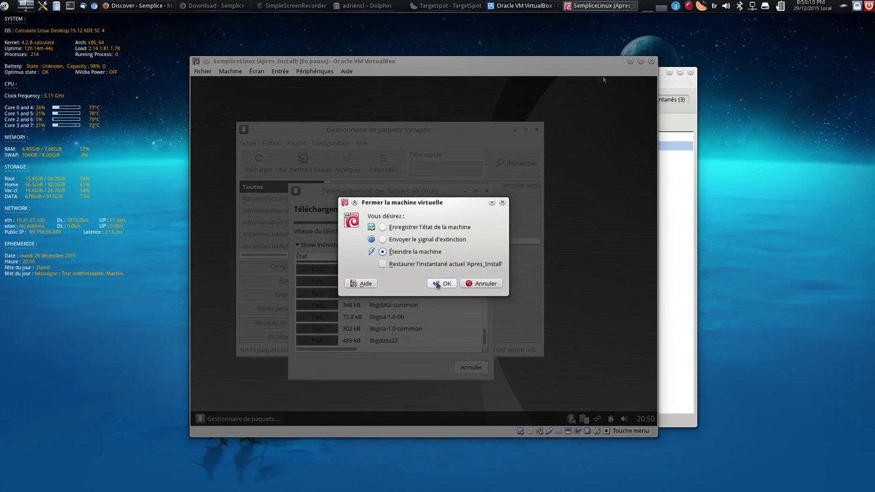
pyautogui.click(442, 284)
pyautogui.click(424, 155)
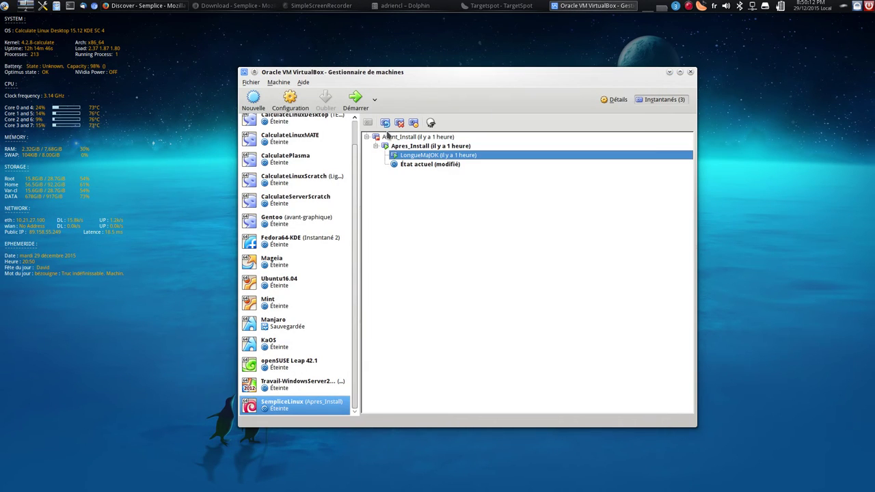
pyautogui.click(385, 122)
pyautogui.click(441, 290)
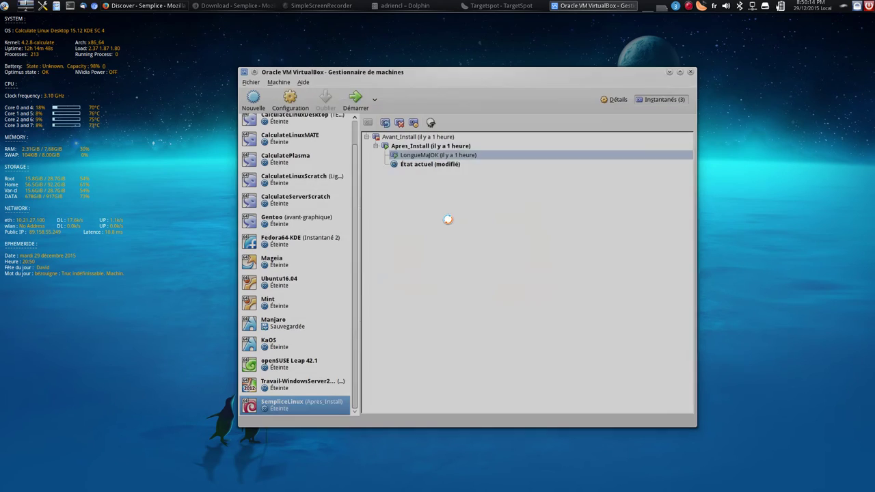
# - Start the restored SempliceLinux virtual machine and switch it to full-screen mode
pyautogui.click(351, 110)
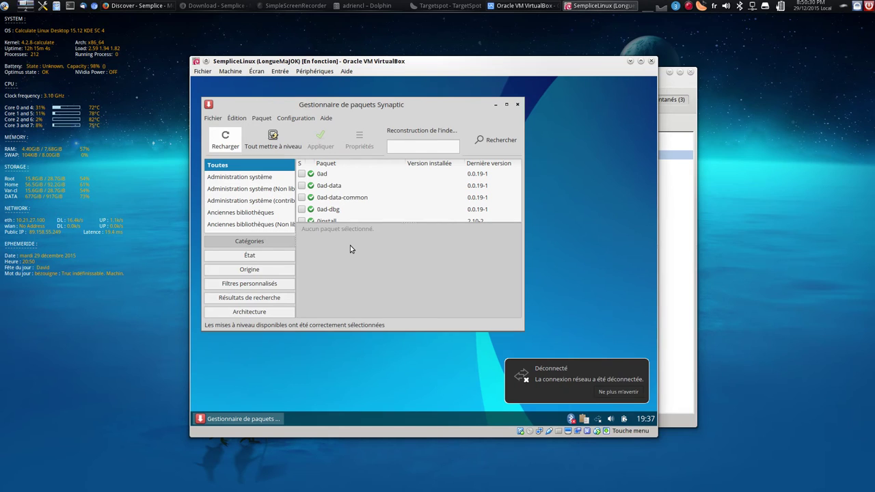
pyautogui.hotkey('ctrl', 'f')
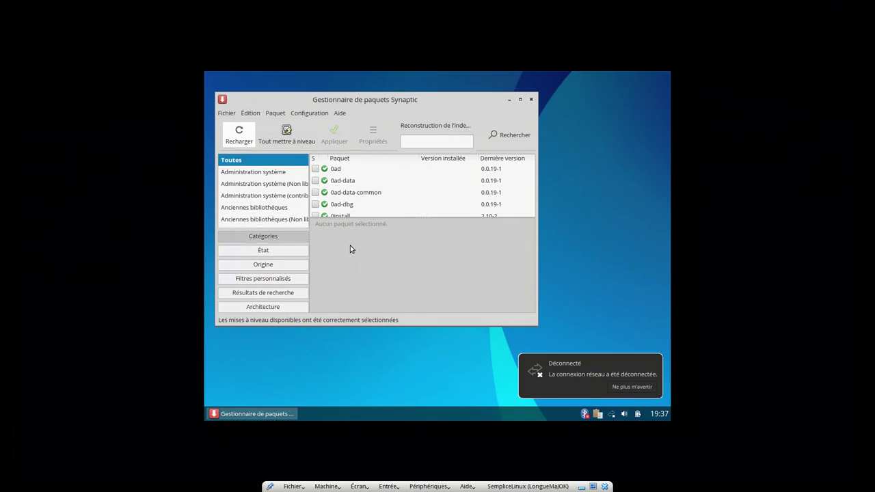
# - Connect the system to the "Ethernet automatique" network and turn off further notifications of this kind
pyautogui.click(612, 415)
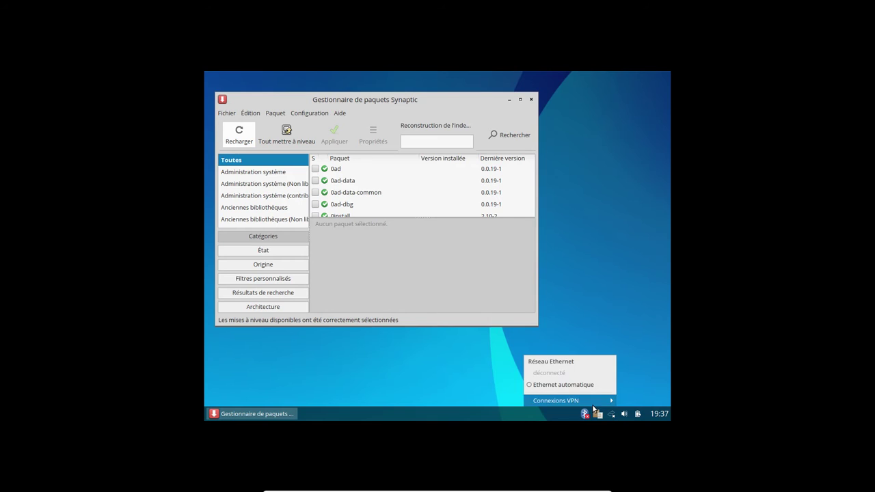
pyautogui.click(552, 385)
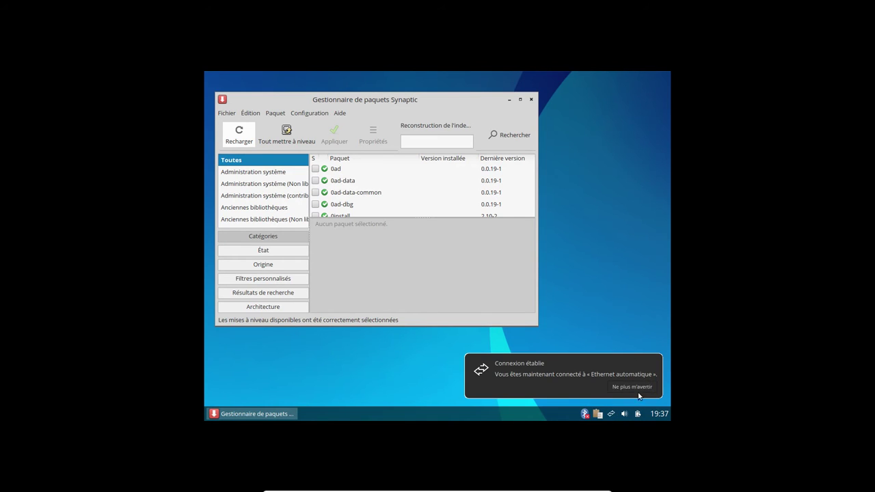
pyautogui.click(639, 389)
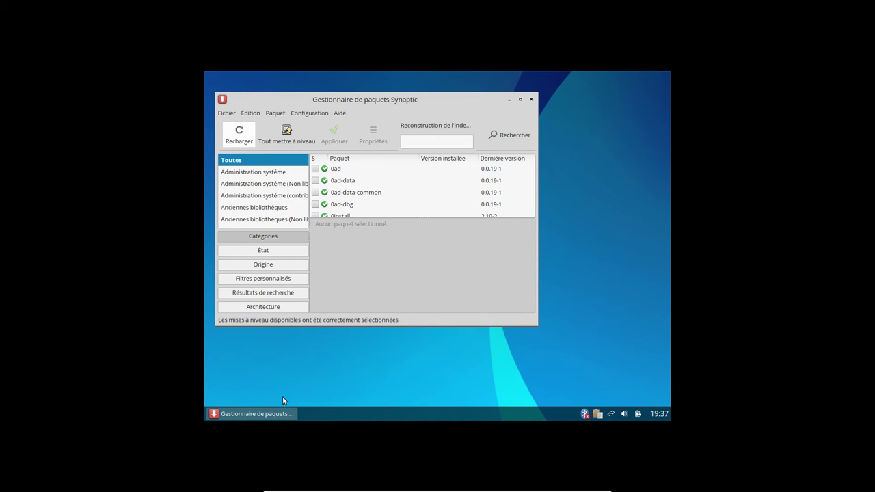
# - Minimize Synaptic, then open the Galculator accessory, view its about information, and close it
pyautogui.click(278, 413)
pyautogui.rightClick(294, 162)
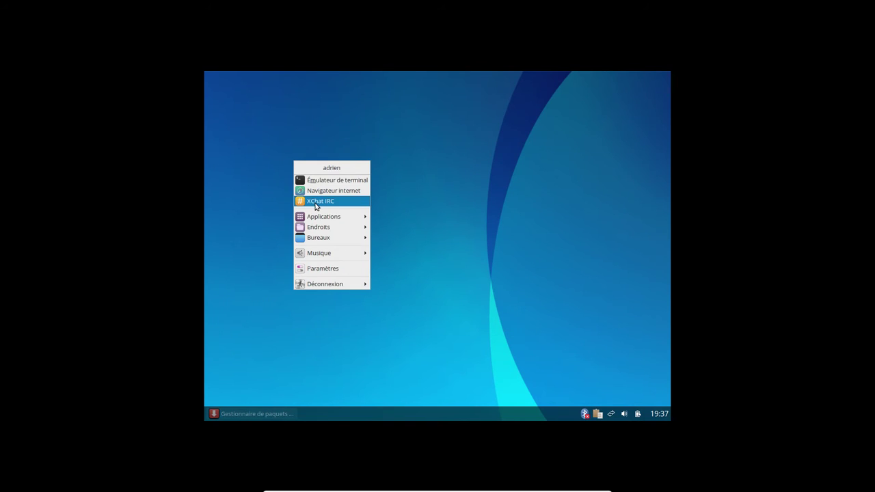
pyautogui.moveTo(317, 217)
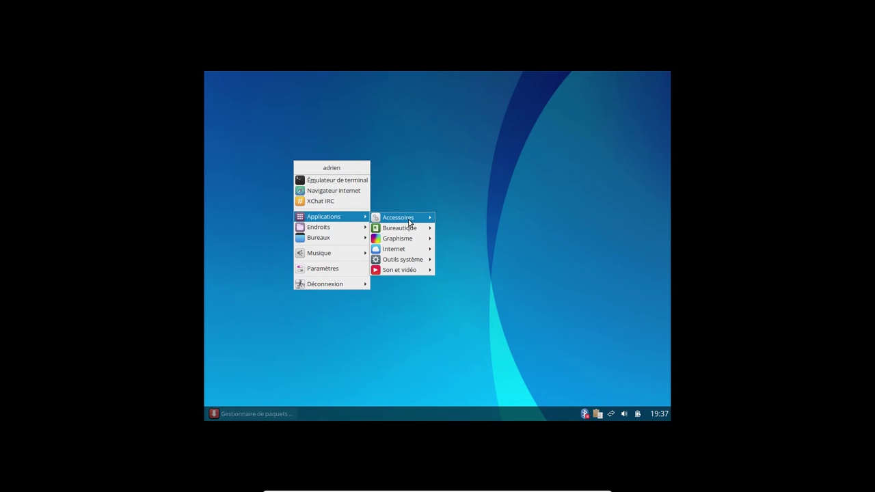
pyautogui.moveTo(409, 220)
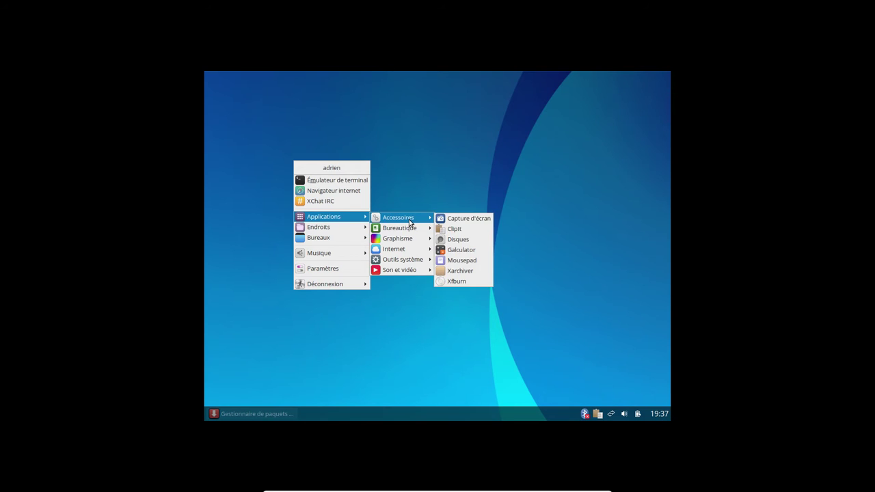
pyautogui.click(468, 250)
pyautogui.click(493, 179)
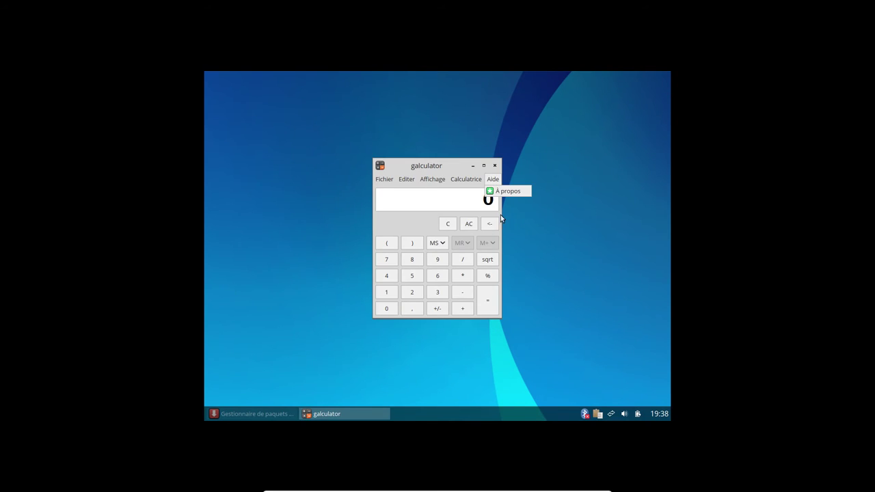
pyautogui.click(506, 192)
pyautogui.click(510, 309)
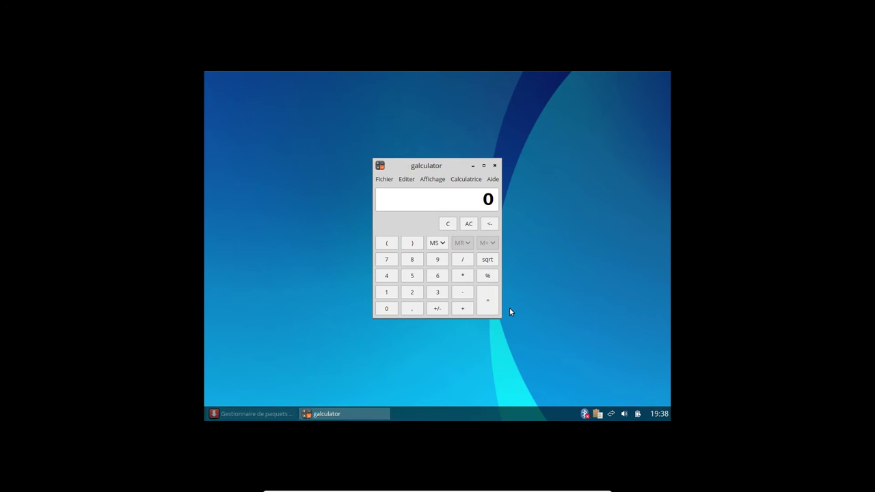
pyautogui.click(496, 167)
# - Open AbiWord from the office applications, maximize it, view its about information, and close it
pyautogui.rightClick(372, 152)
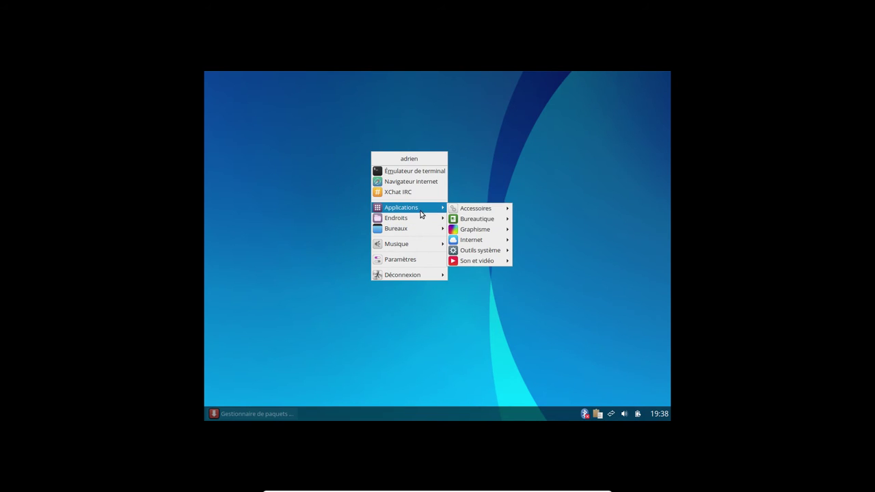
pyautogui.moveTo(471, 214)
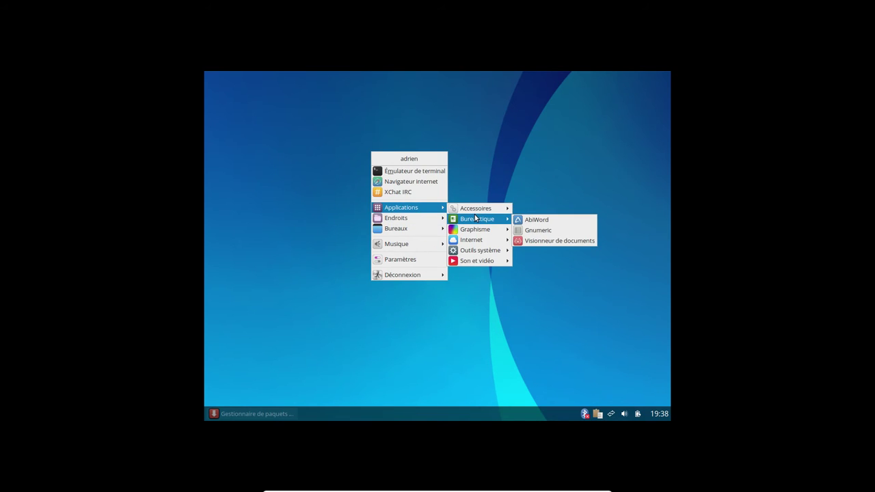
pyautogui.click(552, 220)
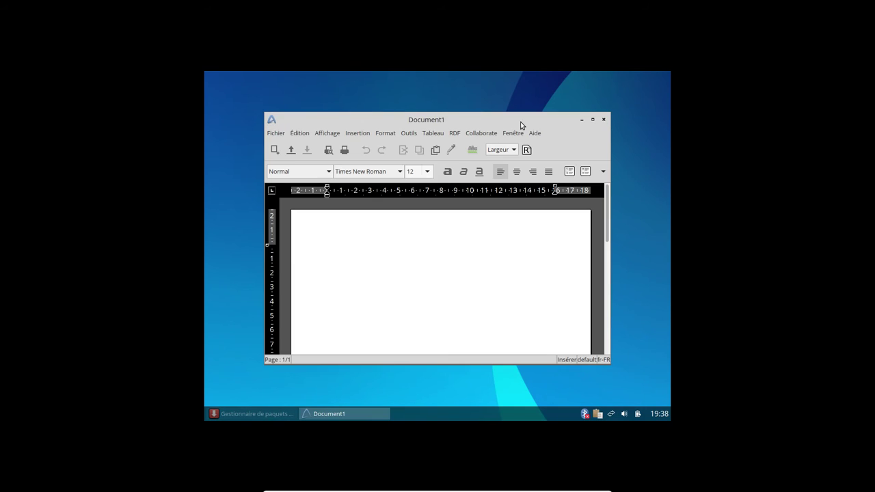
pyautogui.doubleClick(535, 121)
pyautogui.click(475, 92)
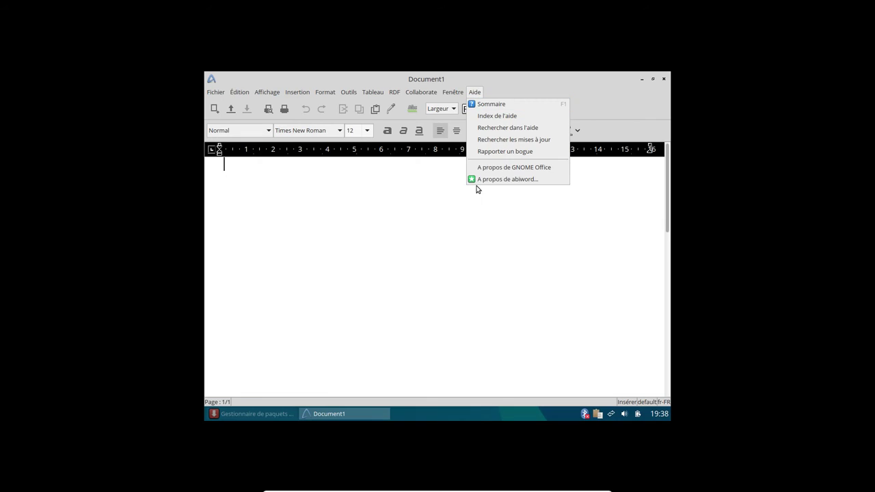
pyautogui.click(477, 181)
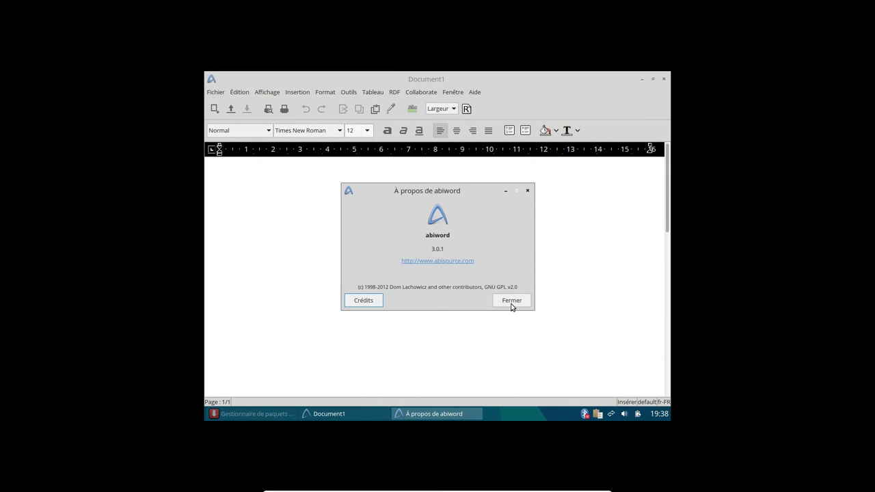
pyautogui.click(511, 301)
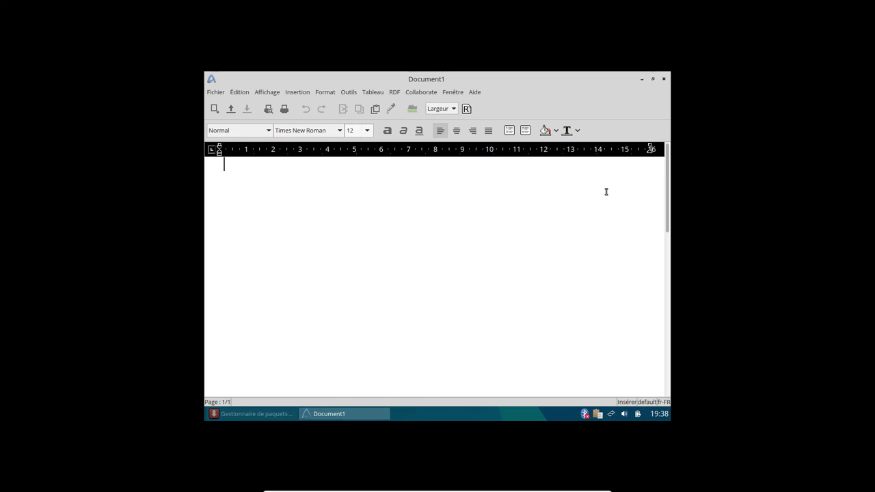
pyautogui.click(663, 79)
# - Open GNU Paint from the graphics applications, try a test stroke on the canvas, and close the program
pyautogui.rightClick(357, 107)
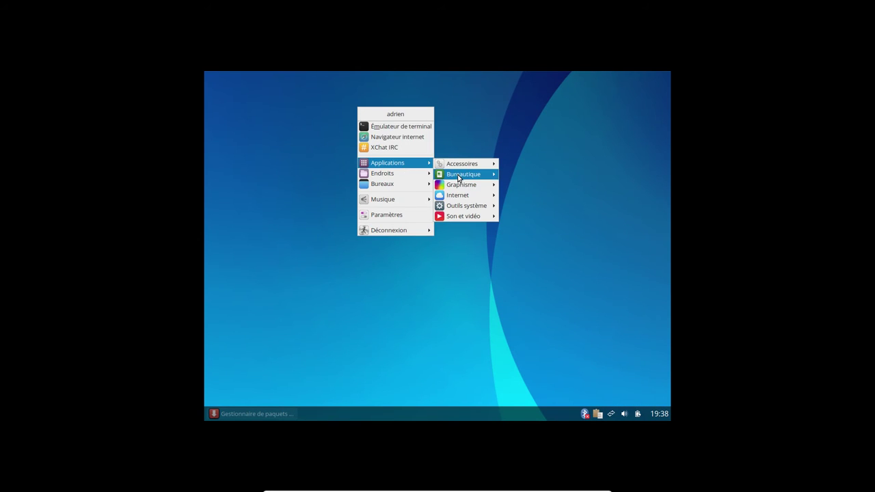
pyautogui.moveTo(458, 176)
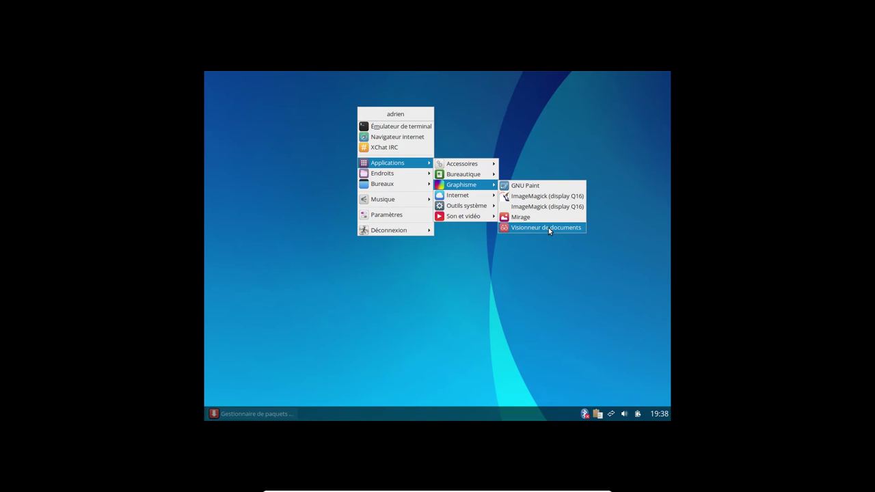
pyautogui.click(547, 186)
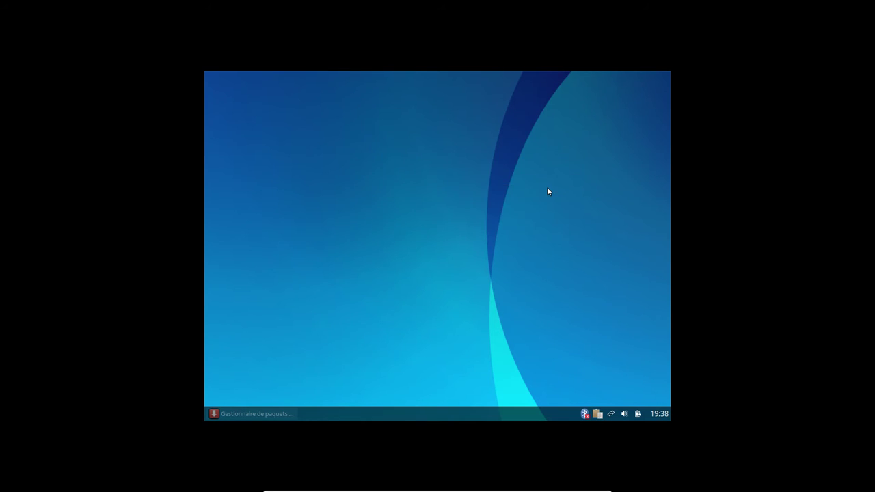
pyautogui.moveTo(369, 178)
pyautogui.mouseDown()
pyautogui.moveTo(431, 184)
pyautogui.moveTo(457, 323)
pyautogui.moveTo(383, 205)
pyautogui.moveTo(479, 260)
pyautogui.mouseUp()
pyautogui.click(599, 83)
pyautogui.click(426, 278)
# - Open Iceweasel from the internet applications, view its about information, and close the browser
pyautogui.rightClick(358, 169)
pyautogui.moveTo(426, 225)
pyautogui.moveTo(465, 257)
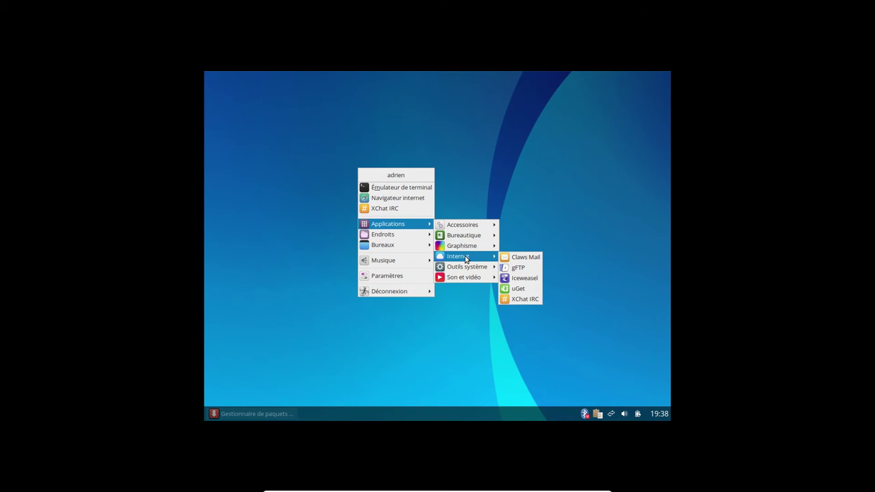
pyautogui.click(524, 278)
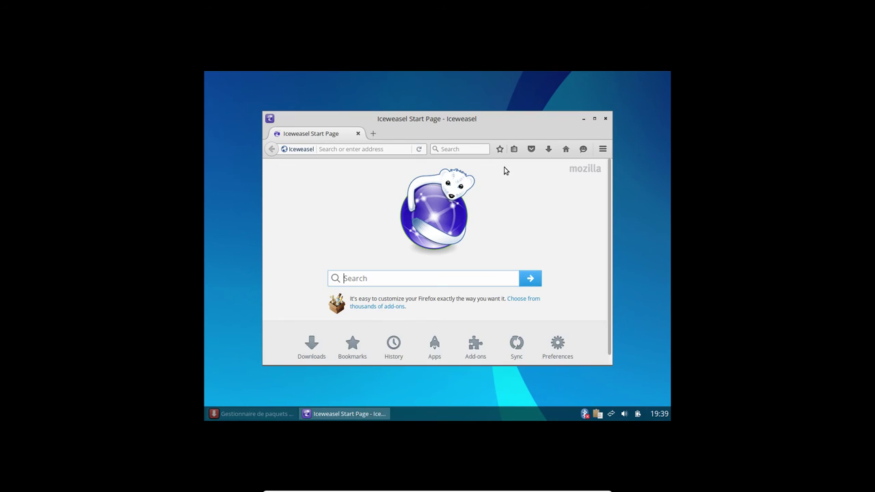
pyautogui.click(603, 149)
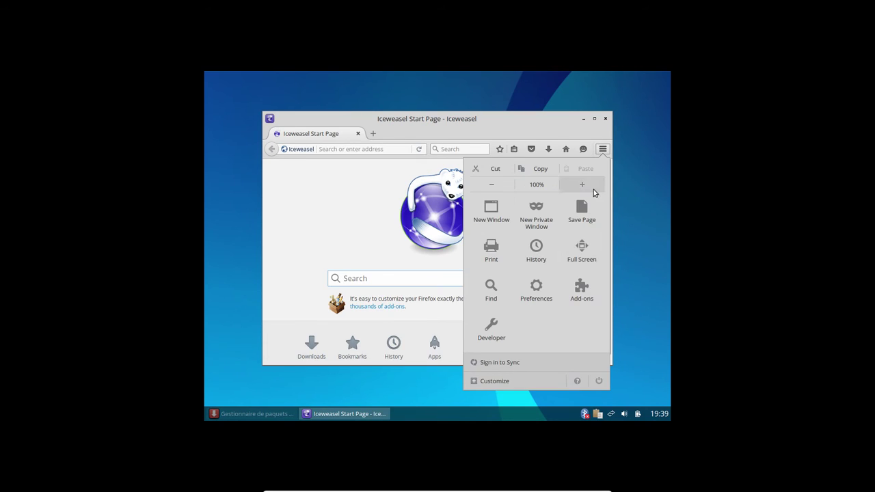
pyautogui.click(577, 381)
pyautogui.click(532, 285)
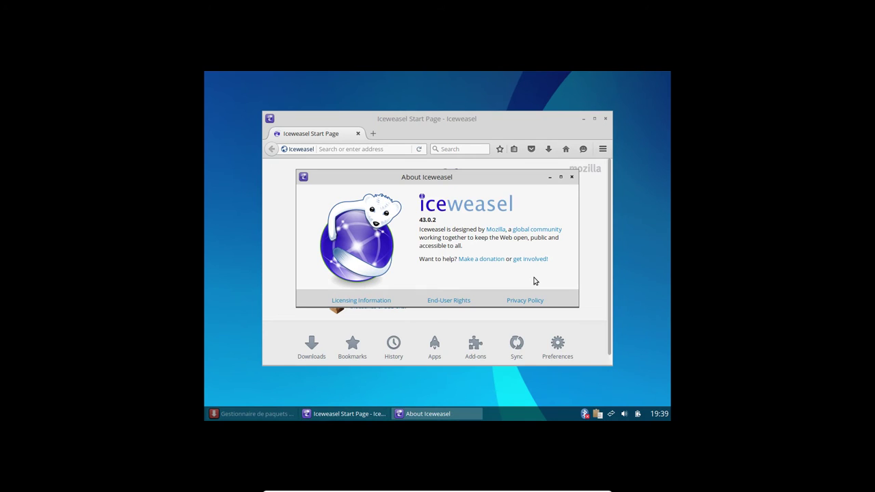
pyautogui.click(572, 178)
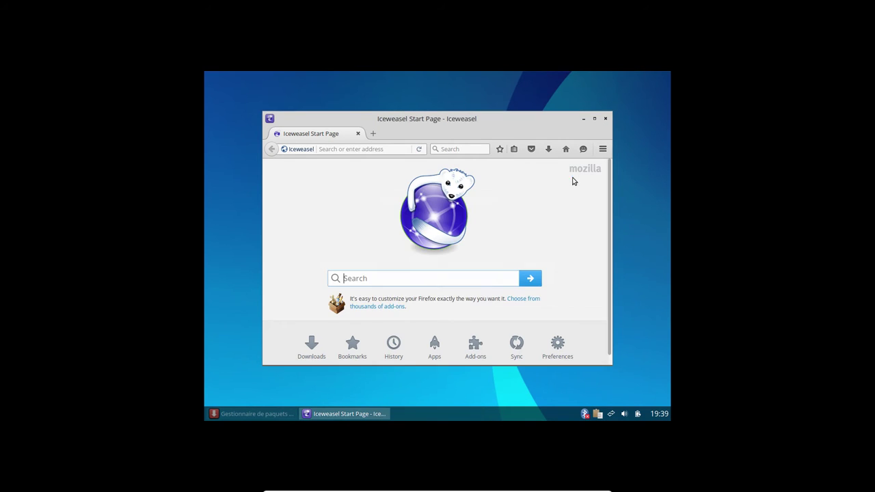
pyautogui.click(605, 118)
# - Open the Pragha music player from the sound and video applications, view its about information, and close its window
pyautogui.rightClick(377, 140)
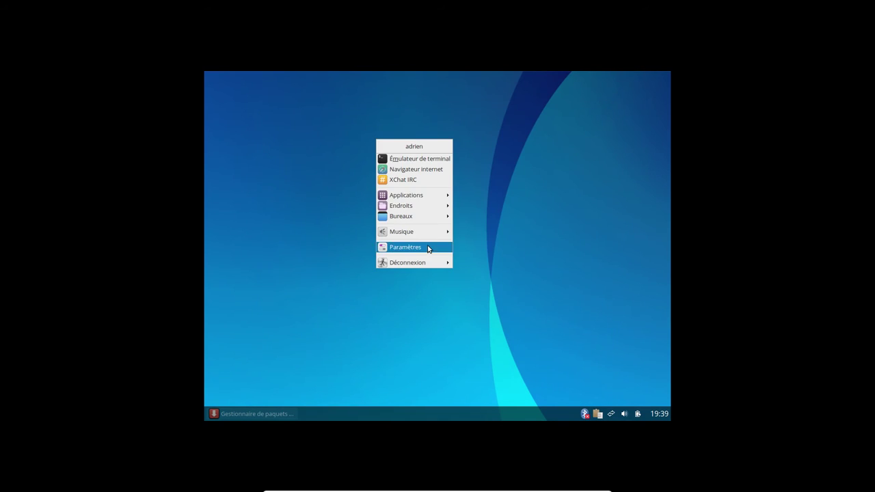
pyautogui.moveTo(410, 195)
pyautogui.moveTo(491, 250)
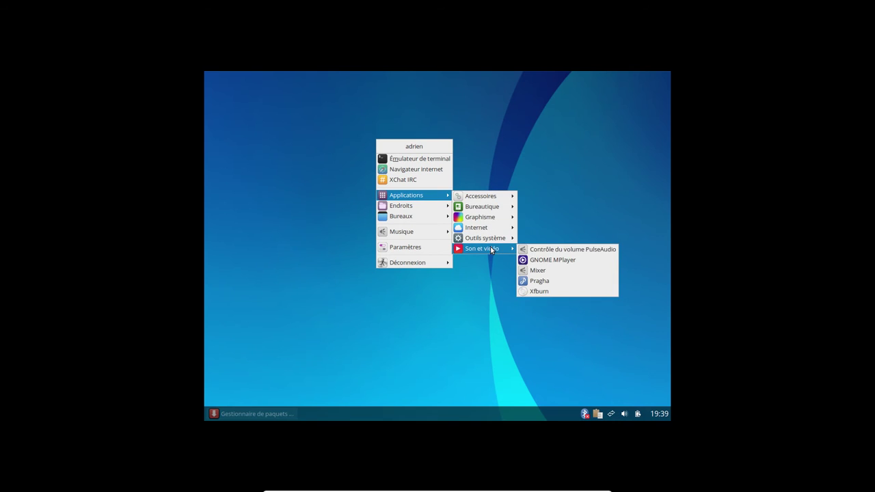
pyautogui.click(577, 281)
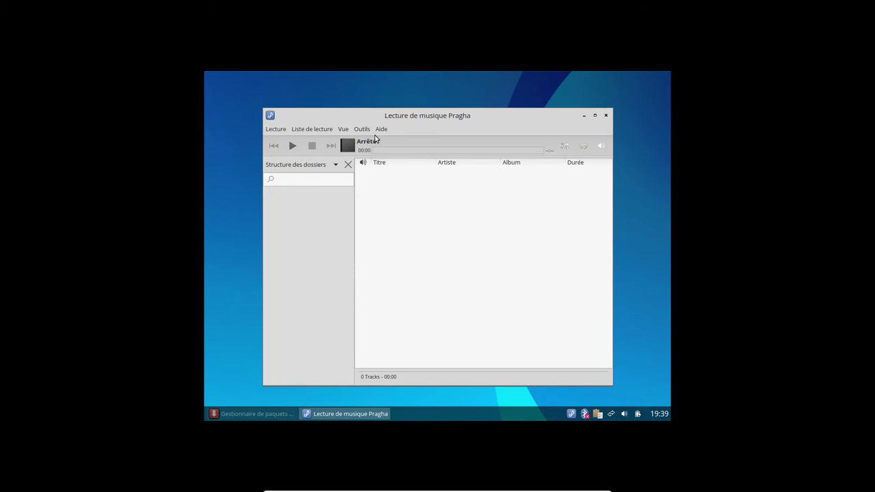
pyautogui.click(384, 130)
pyautogui.click(401, 198)
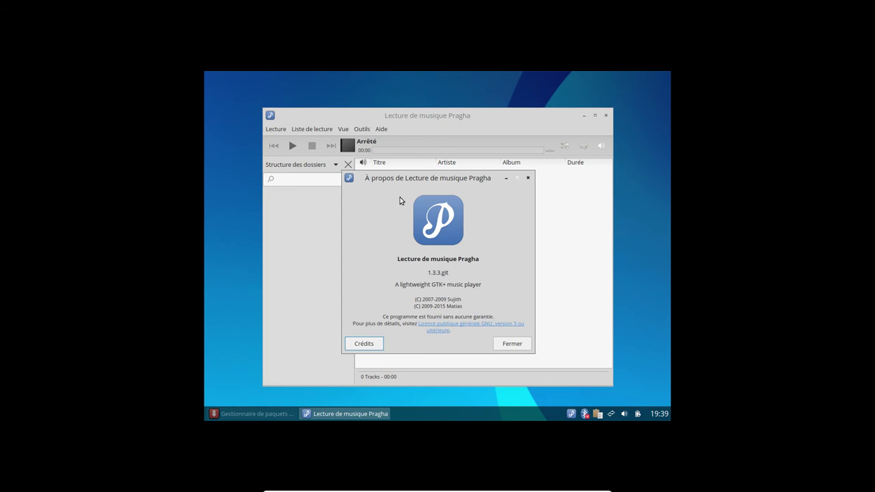
pyautogui.click(507, 345)
pyautogui.click(606, 115)
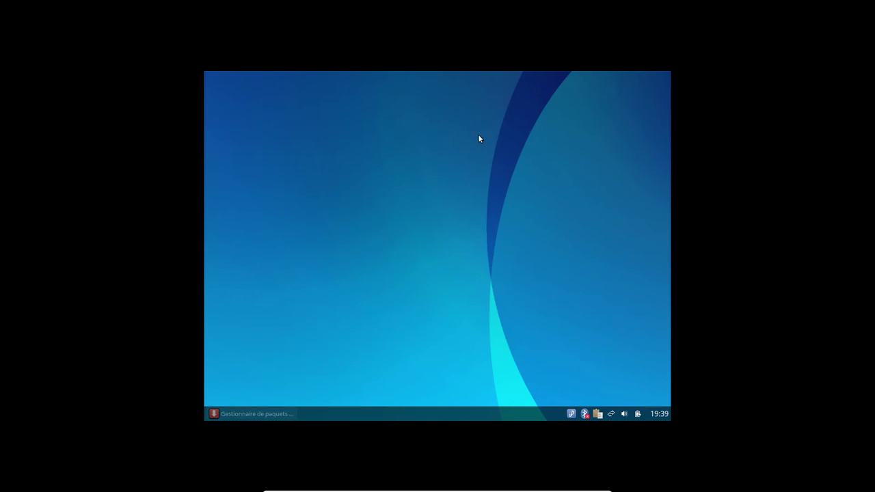
# - Open the task manager (Gestionnaire des tâches) from the system tools
pyautogui.rightClick(388, 140)
pyautogui.moveTo(437, 197)
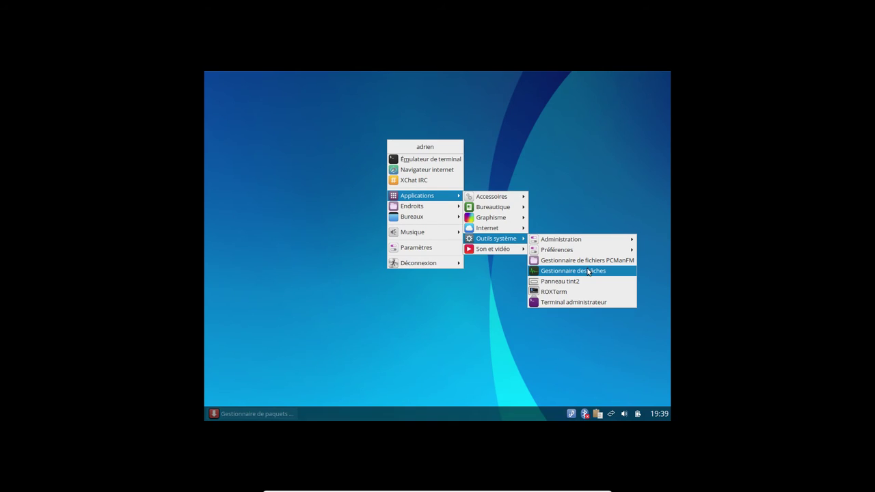
pyautogui.click(588, 271)
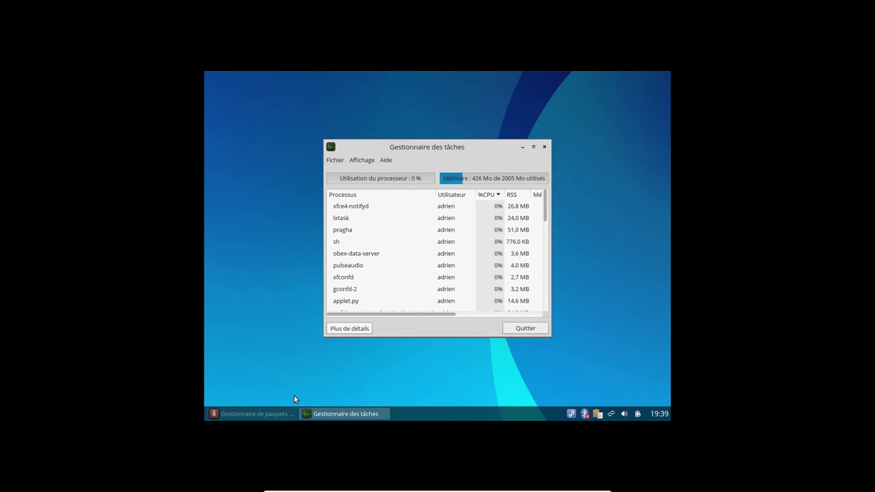
# - Quit the Bluetooth applet and the Pragha player that are still running in the background
pyautogui.click(585, 414)
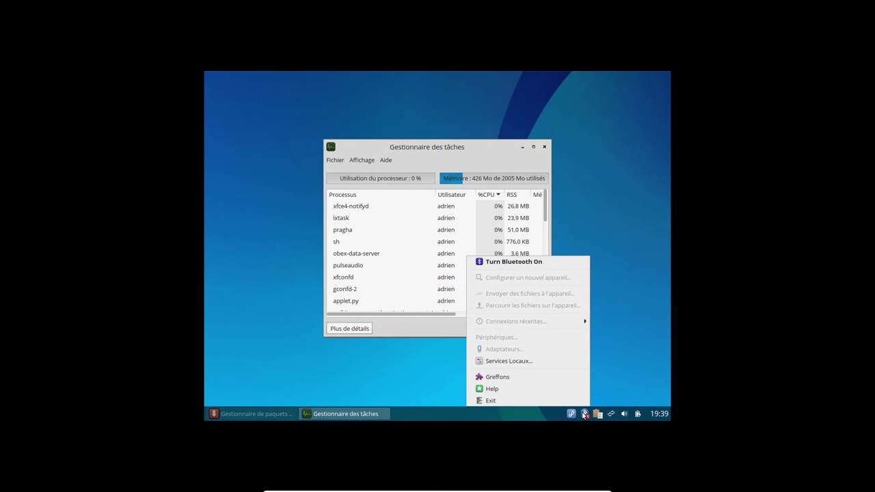
pyautogui.click(572, 416)
pyautogui.click(577, 415)
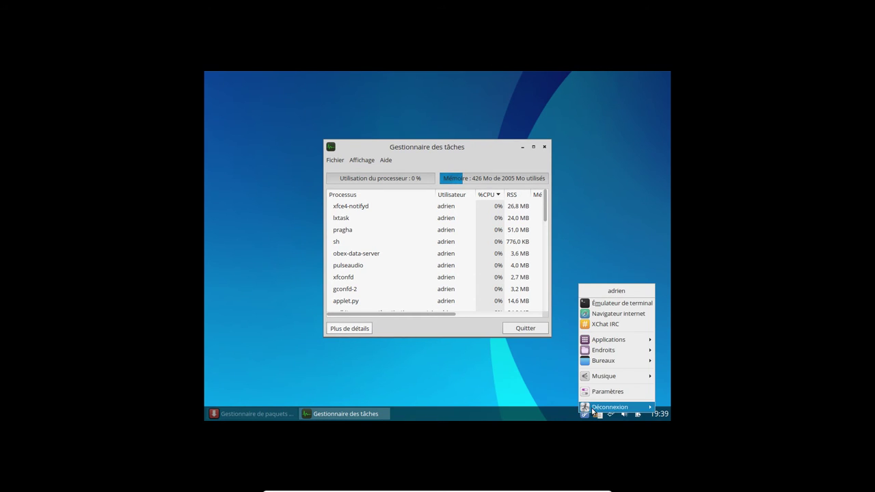
pyautogui.moveTo(602, 388)
pyautogui.click(506, 407)
pyautogui.rightClick(586, 414)
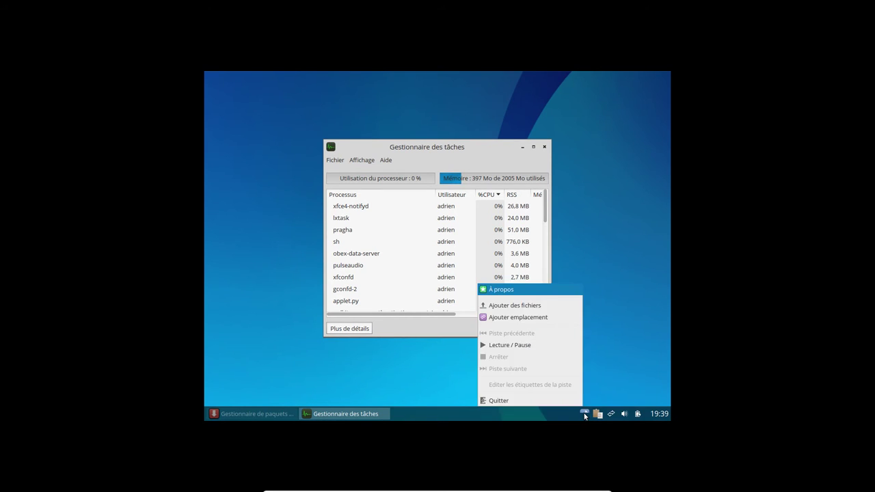
pyautogui.click(499, 401)
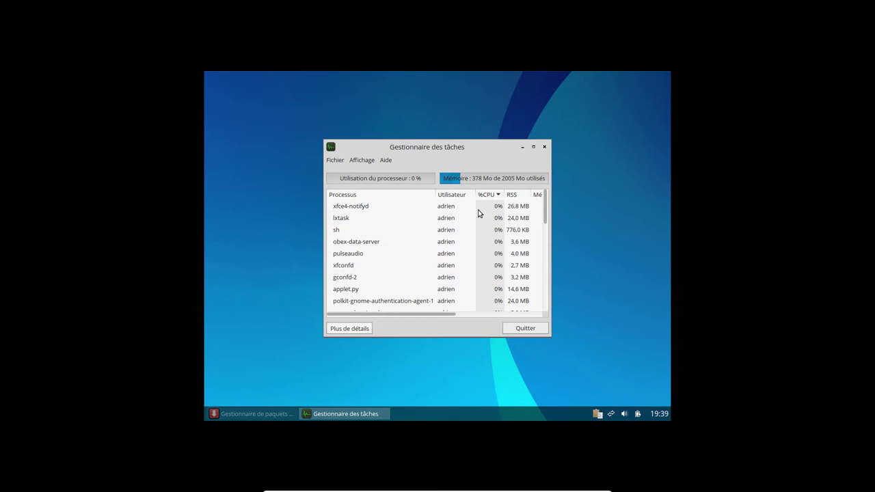
# - Sort the running processes by RSS memory use, then close the task manager
pyautogui.click(520, 196)
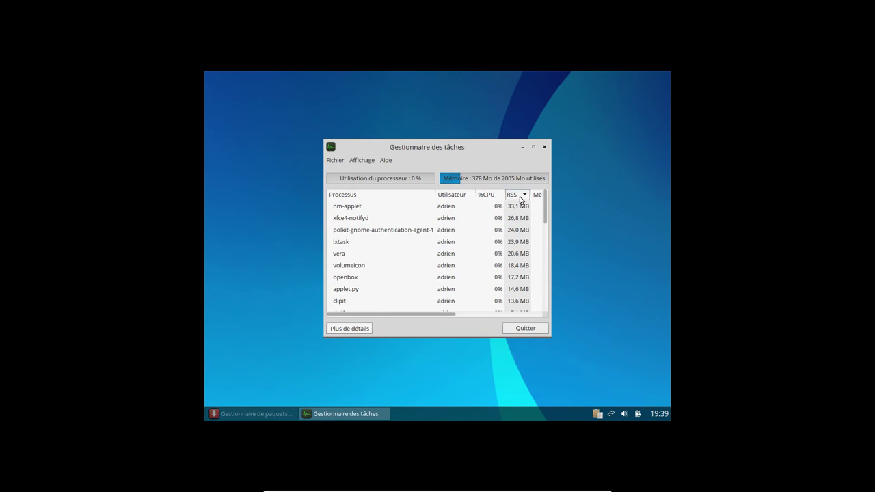
pyautogui.click(545, 147)
# - Open the PCManFM file manager from the system tools, check its folder context options and about information, and close it
pyautogui.rightClick(343, 171)
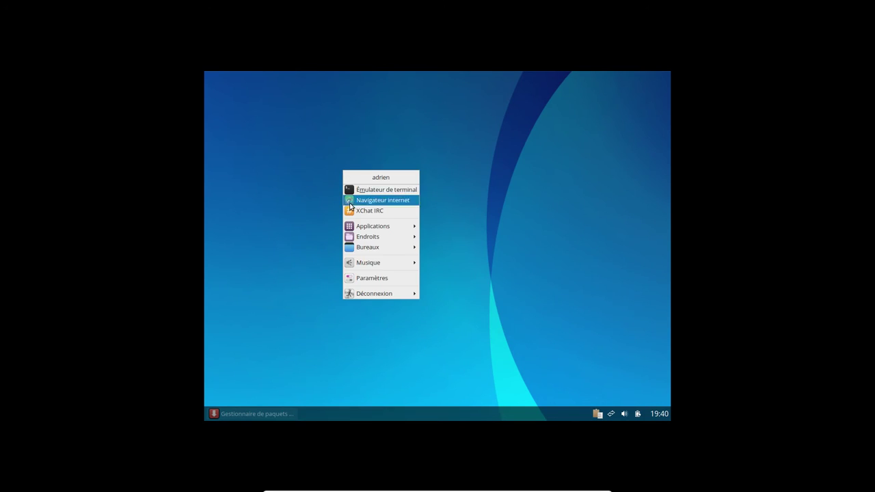
pyautogui.moveTo(384, 240)
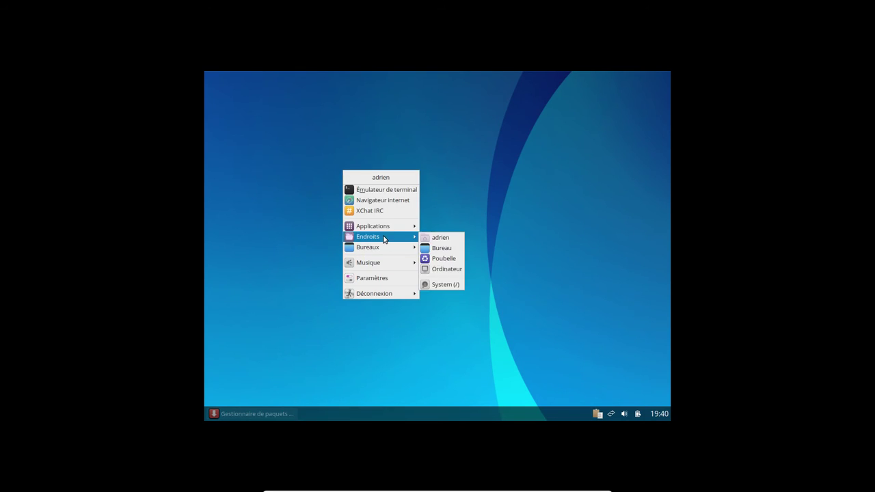
pyautogui.moveTo(472, 269)
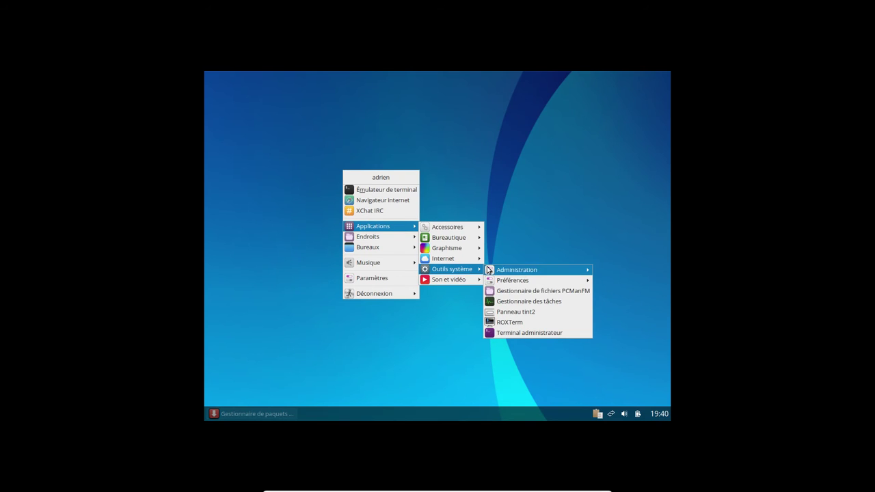
pyautogui.click(581, 292)
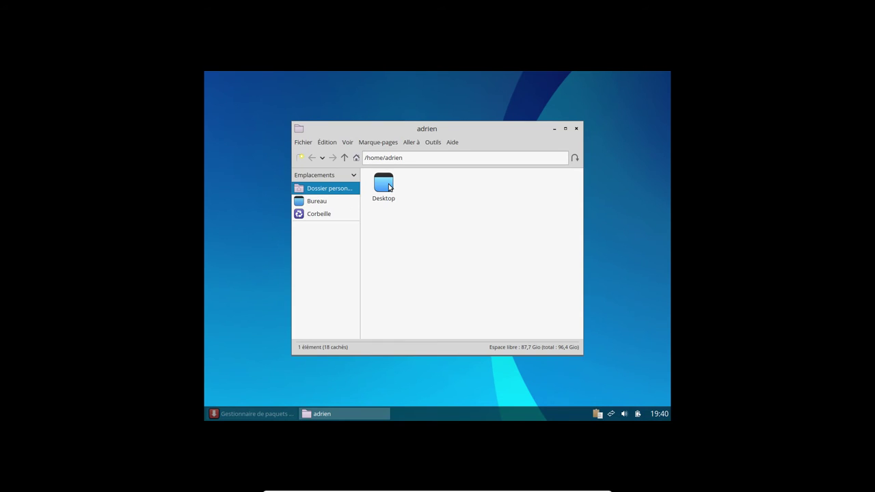
pyautogui.rightClick(432, 185)
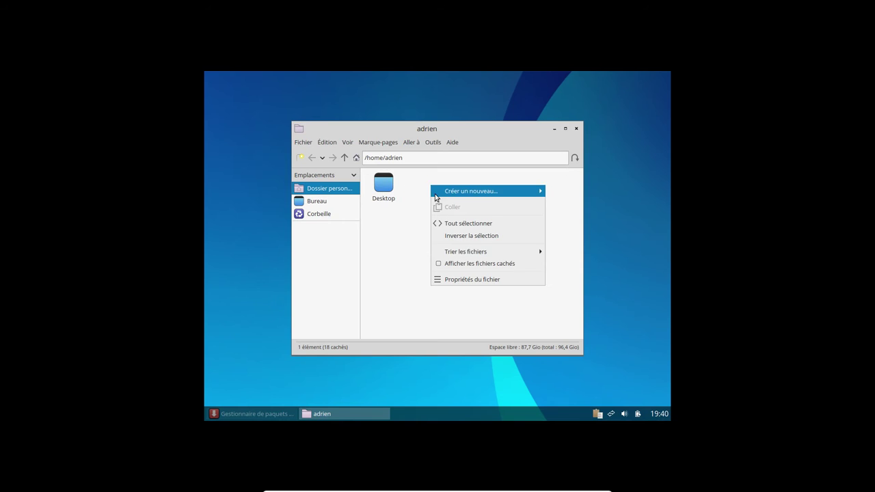
pyautogui.click(389, 243)
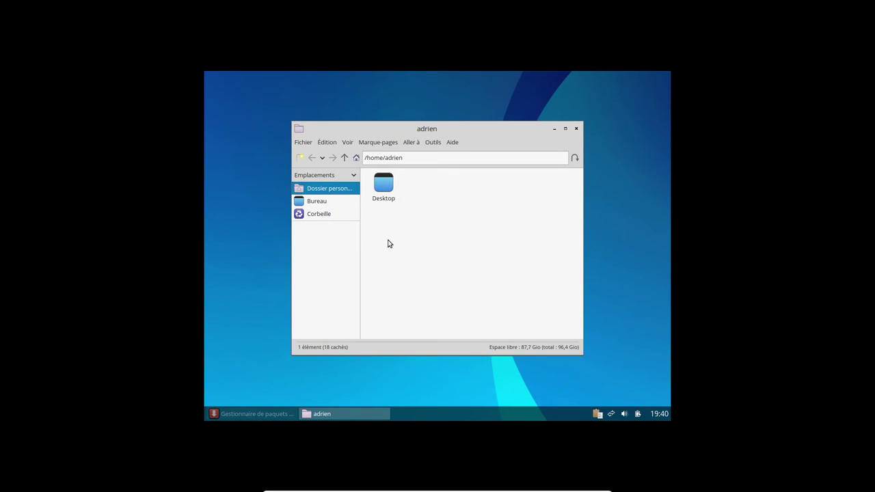
pyautogui.click(451, 142)
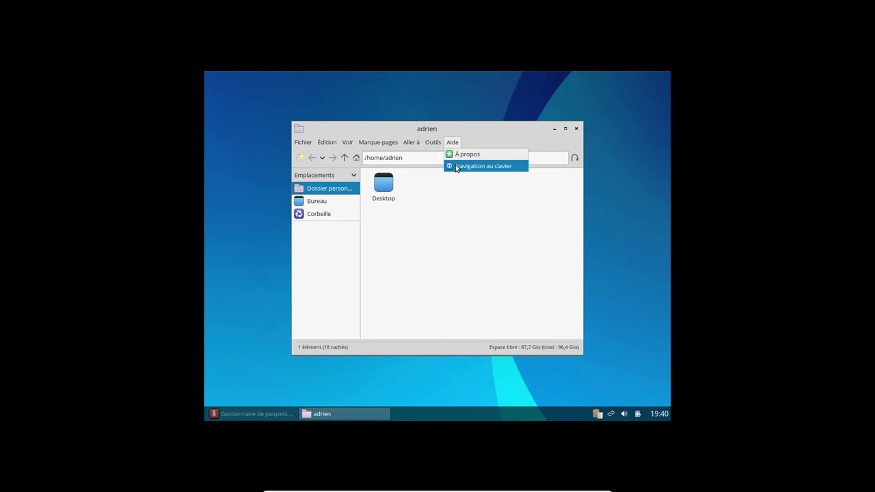
pyautogui.click(461, 155)
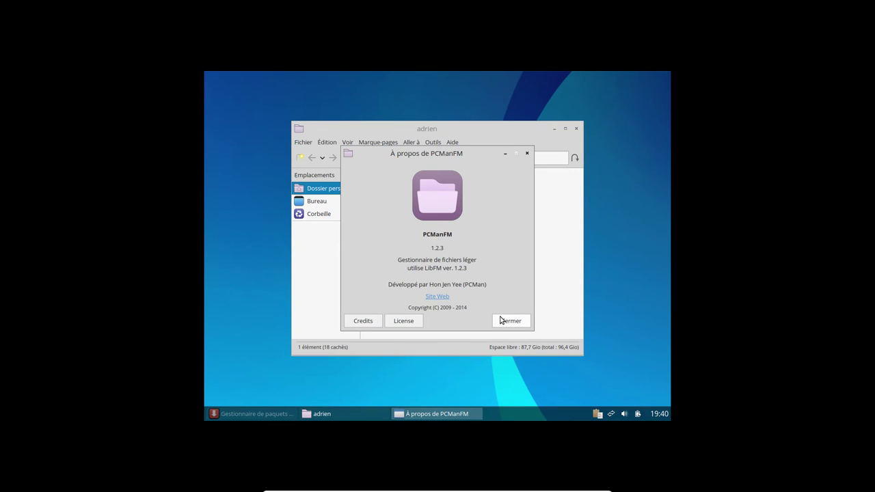
pyautogui.click(512, 321)
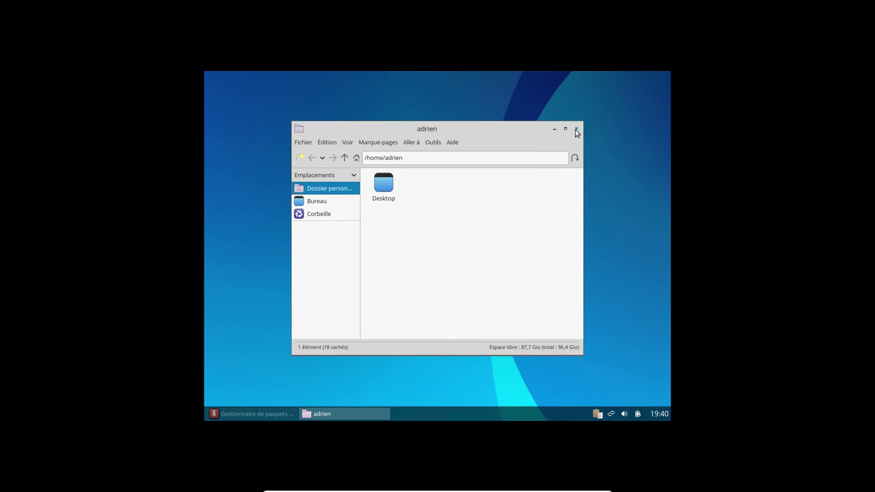
pyautogui.click(576, 128)
# - Browse the preferences and administration entries of the system tools, then open the personal home folder from Endroits and close it
pyautogui.rightClick(380, 151)
pyautogui.moveTo(449, 204)
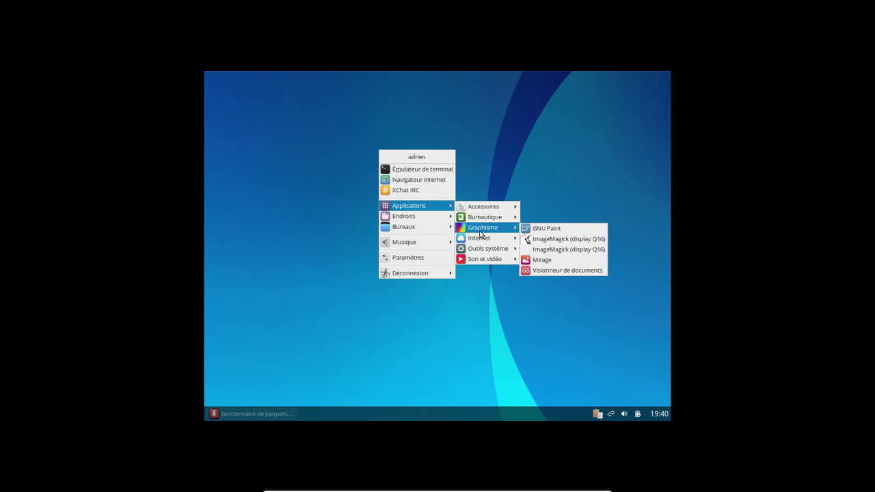
pyautogui.moveTo(488, 248)
pyautogui.moveTo(555, 261)
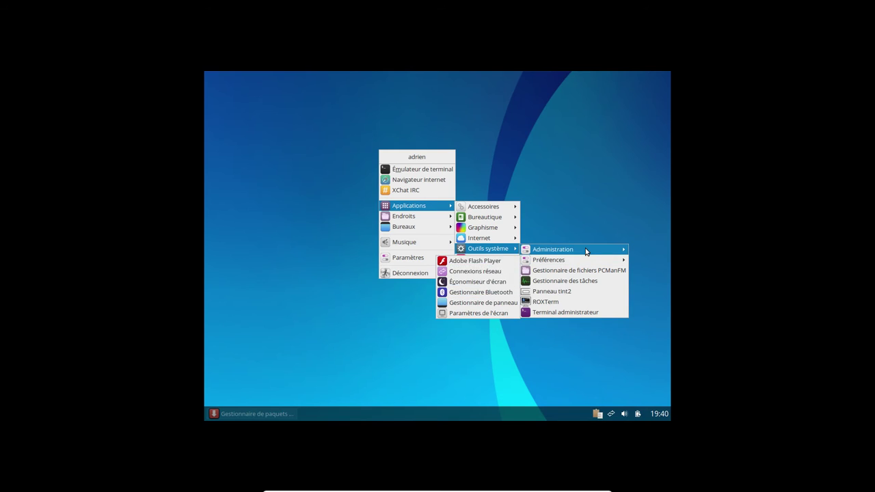
pyautogui.moveTo(592, 249)
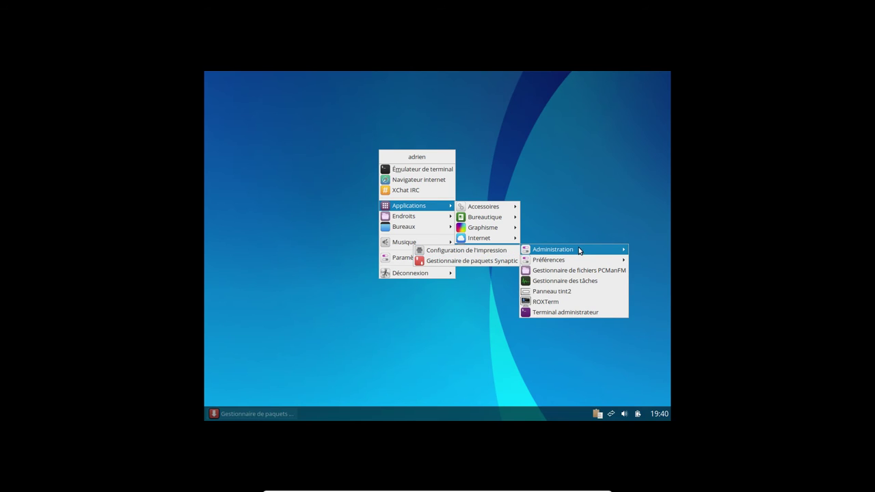
pyautogui.moveTo(500, 223)
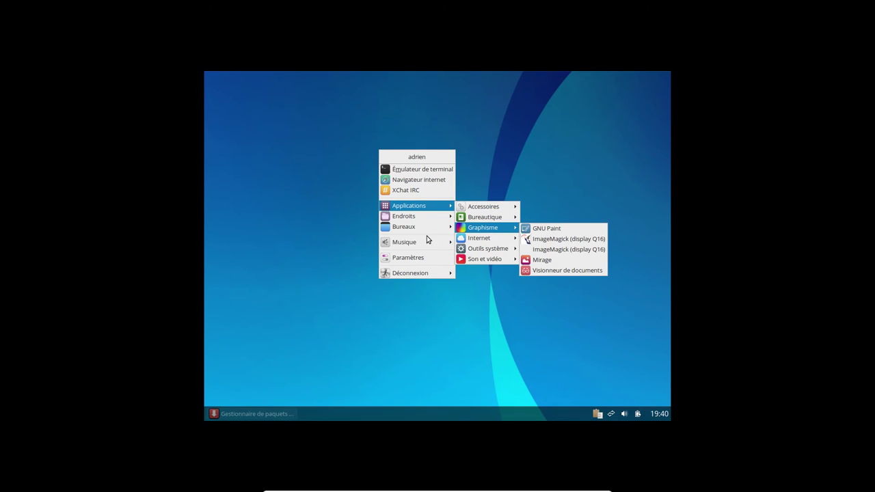
pyautogui.moveTo(417, 216)
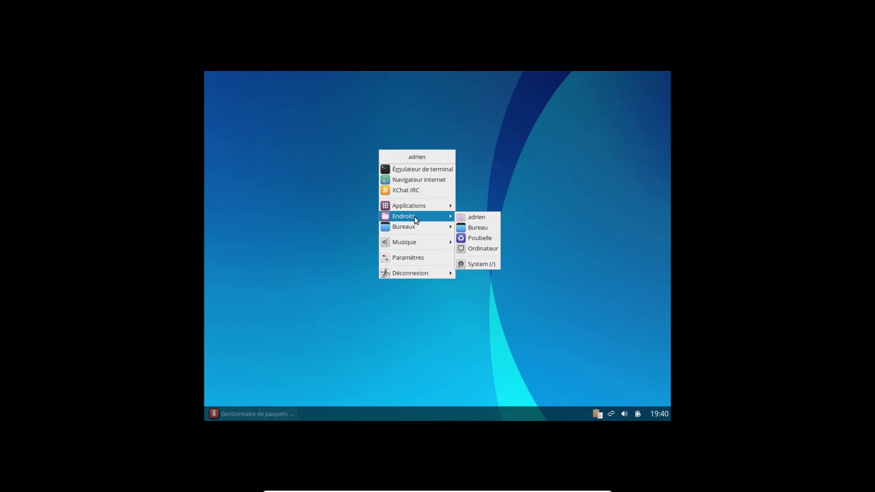
pyautogui.click(482, 220)
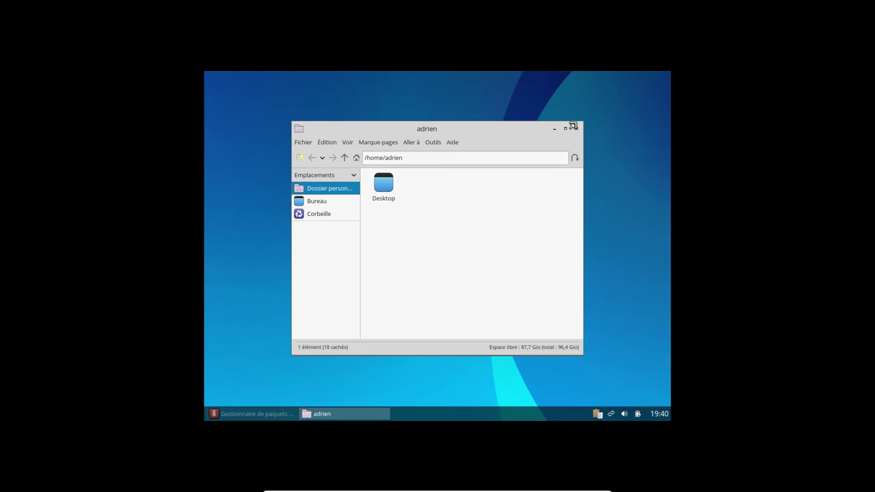
pyautogui.click(573, 126)
# - Open the Paramètres settings window after viewing the virtual desktop options, then restore the minimized Synaptic window
pyautogui.rightClick(369, 108)
pyautogui.moveTo(405, 184)
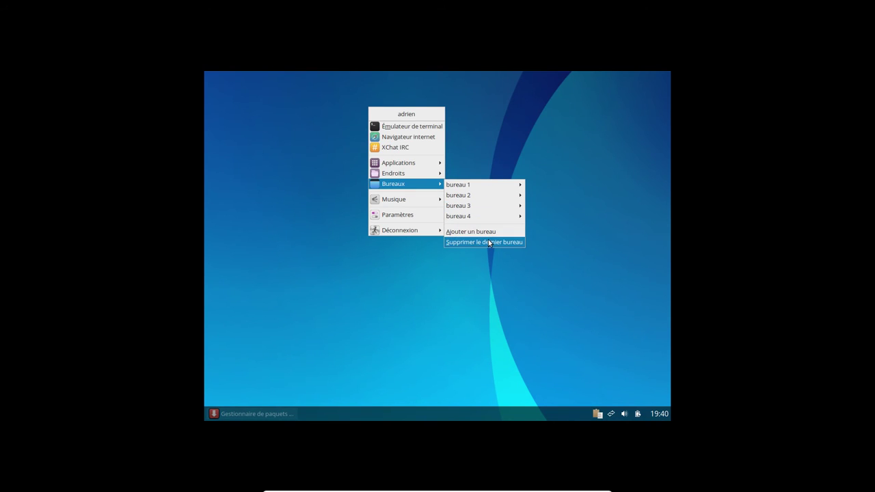
pyautogui.click(424, 215)
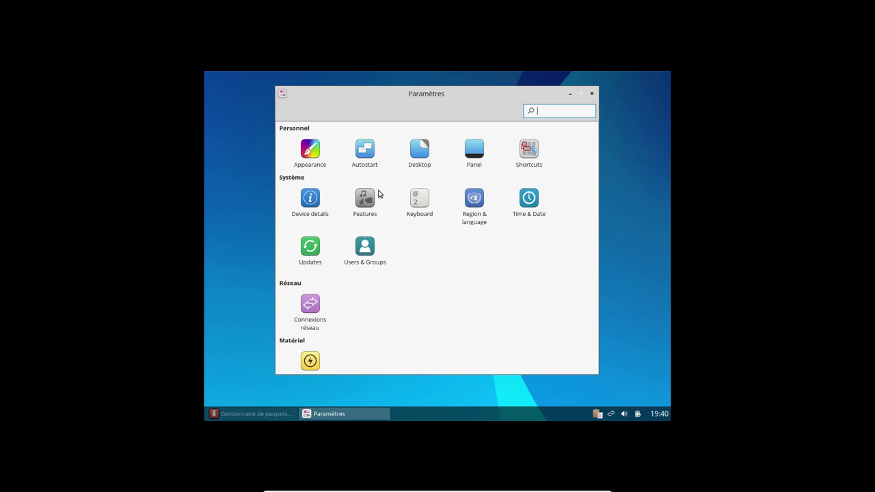
pyautogui.click(272, 412)
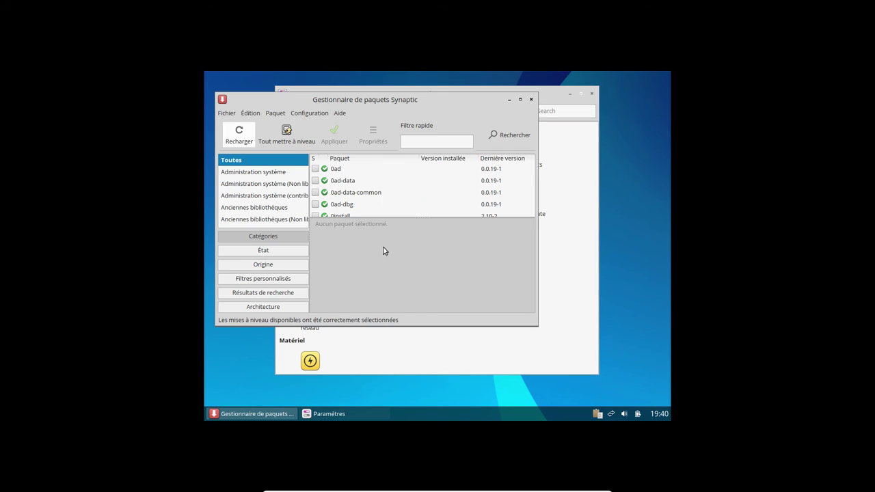
# - Close Synaptic, look at the Updates settings, and return to the settings overview
pyautogui.click(532, 100)
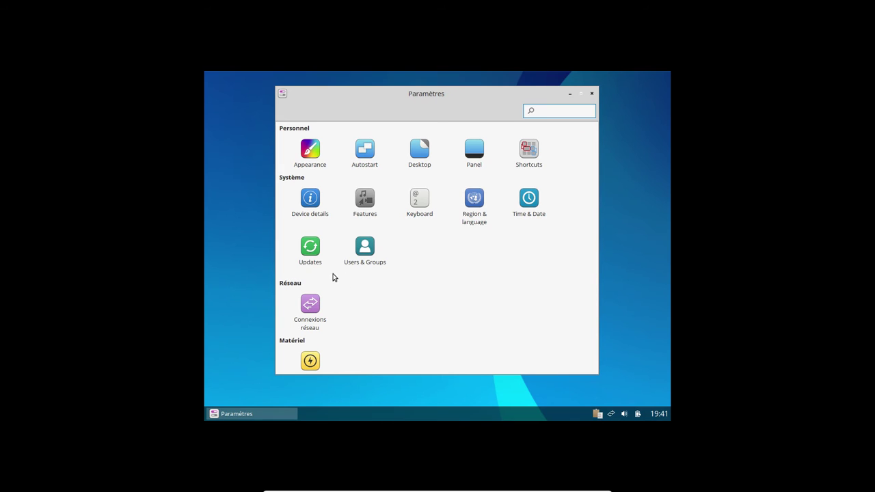
pyautogui.click(311, 248)
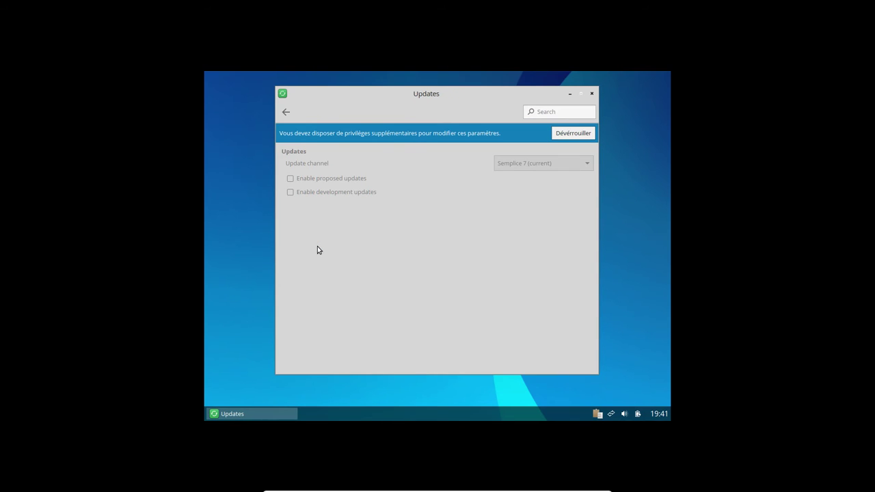
pyautogui.click(287, 114)
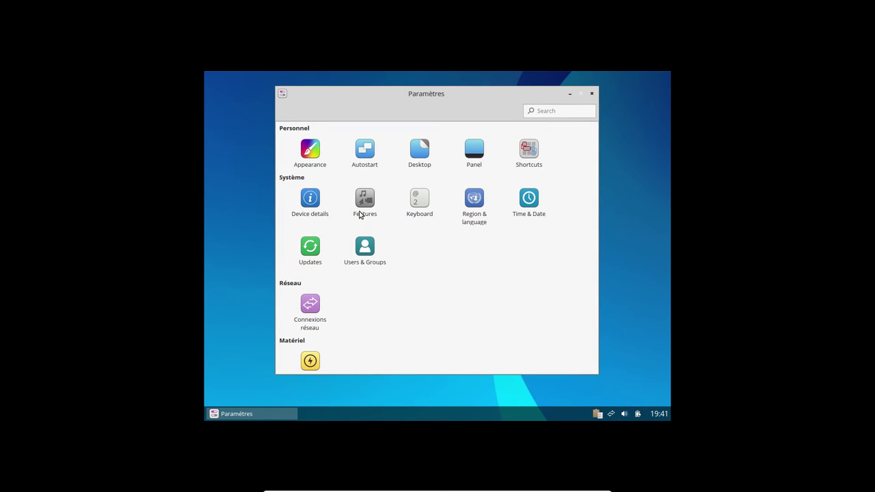
# - Open the Semplice features manager by authenticating with the root password, and close the Paramètres window behind it
pyautogui.click(366, 205)
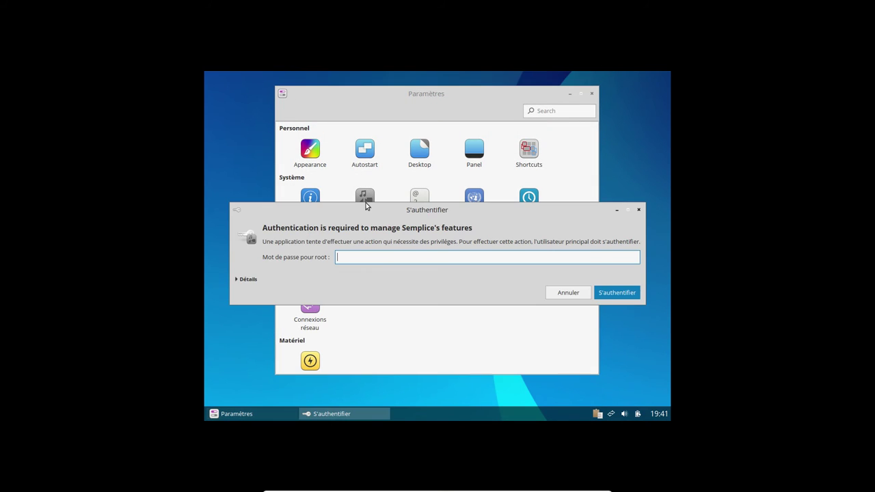
pyautogui.write('••••••••')
pyautogui.press('Return')
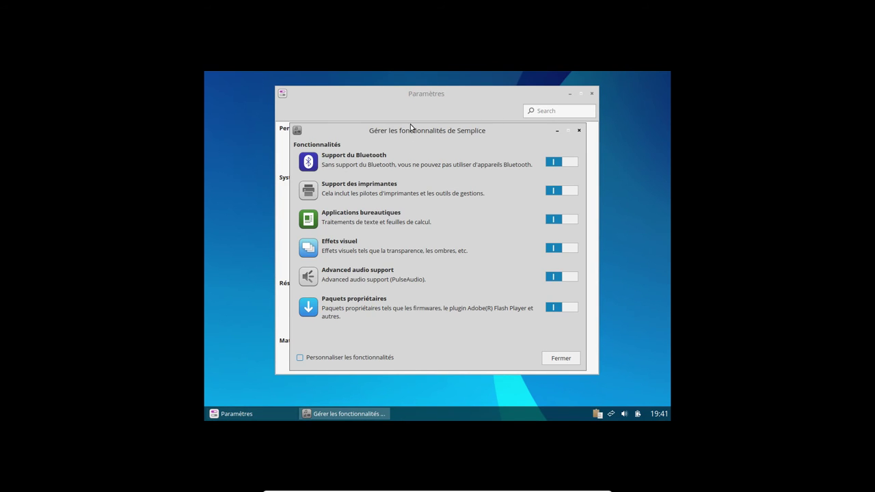
pyautogui.moveTo(393, 134); pyautogui.dragTo(353, 89)
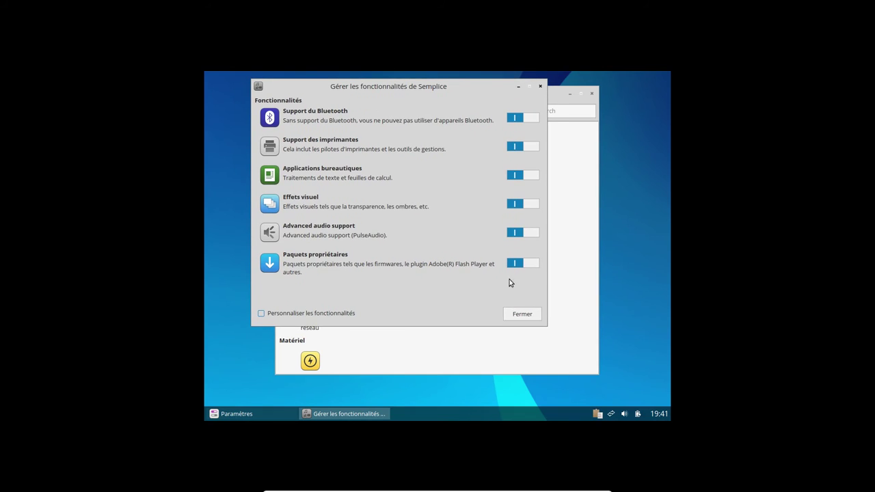
pyautogui.click(549, 328)
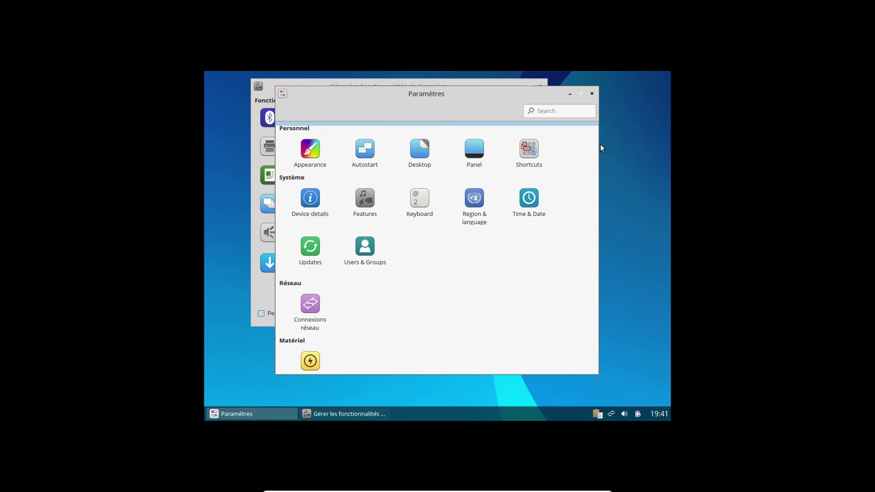
pyautogui.click(592, 93)
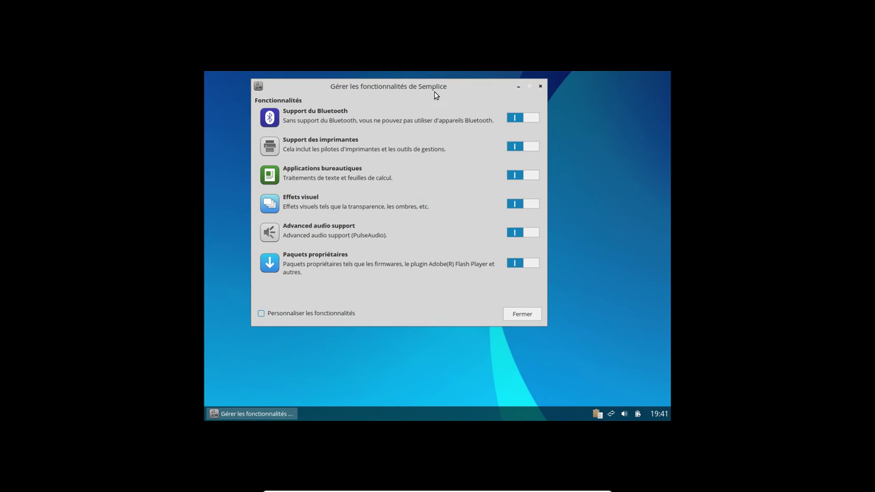
# - Turn off Bluetooth support in the features manager and enable customization to list the individual packages of each feature
pyautogui.moveTo(410, 89); pyautogui.dragTo(444, 109)
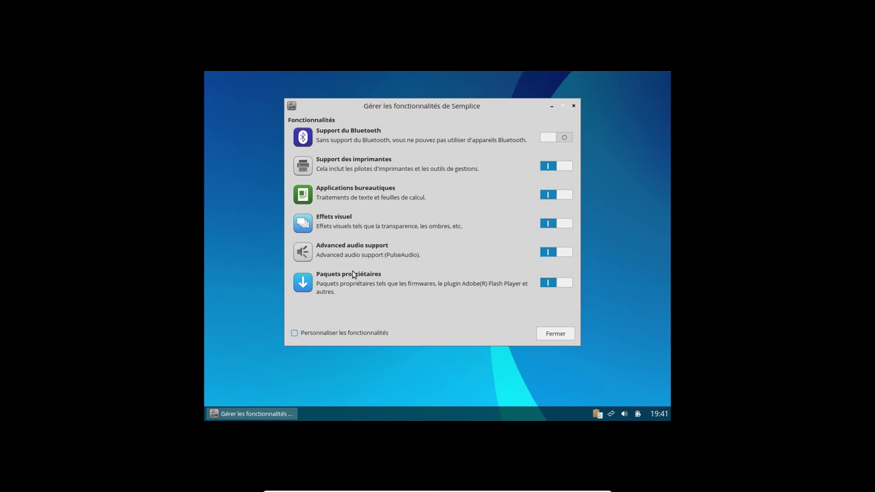
pyautogui.click(344, 334)
pyautogui.scroll(-10, 545, 175)
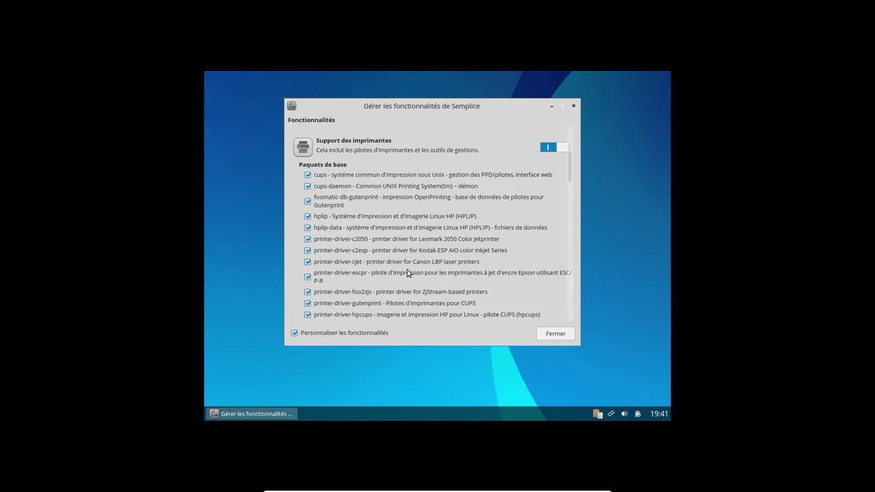
pyautogui.scroll(-2, 397, 262)
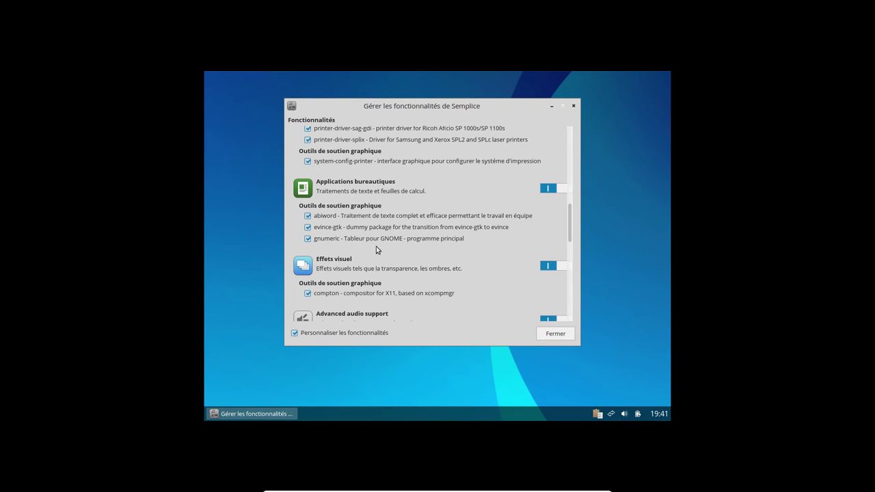
# - Deselect evince-gtk, adobe-flash-properties-gtk and adobe-flashplugin, then apply the feature changes by closing the manager
pyautogui.click(346, 228)
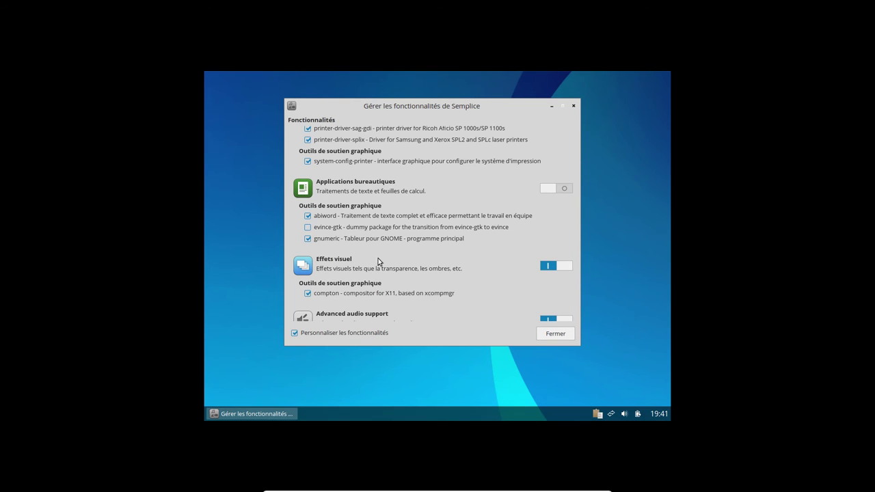
pyautogui.click(350, 217)
pyautogui.scroll(-3, 373, 244)
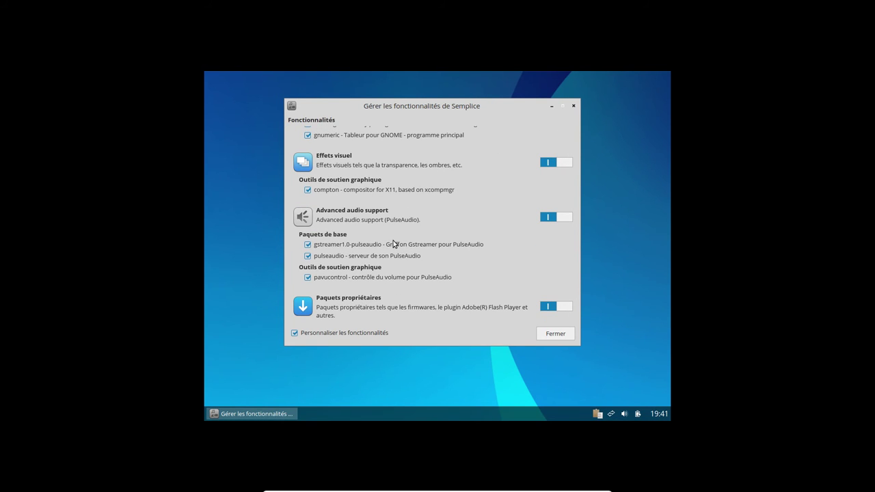
pyautogui.scroll(-2, 394, 244)
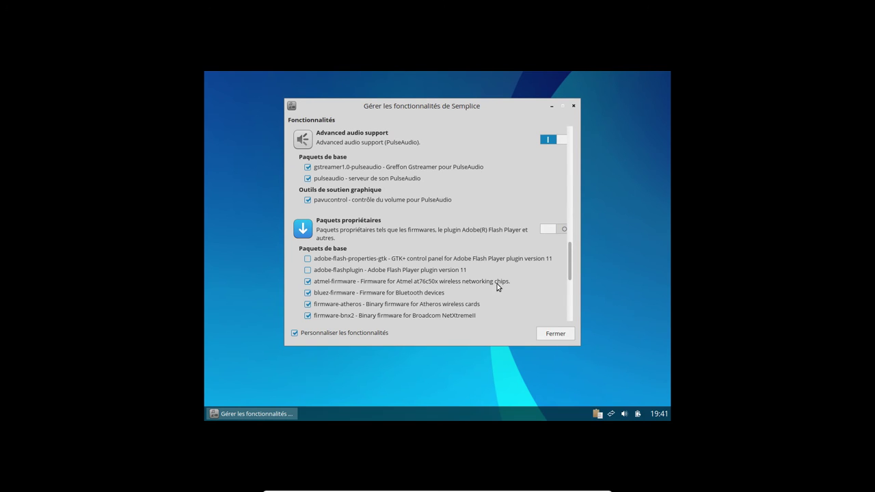
pyautogui.scroll(4, 436, 255)
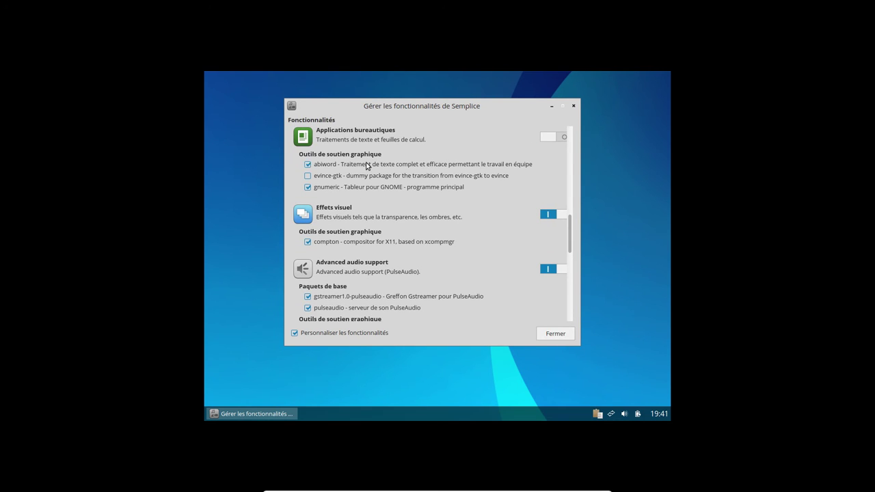
pyautogui.click(551, 334)
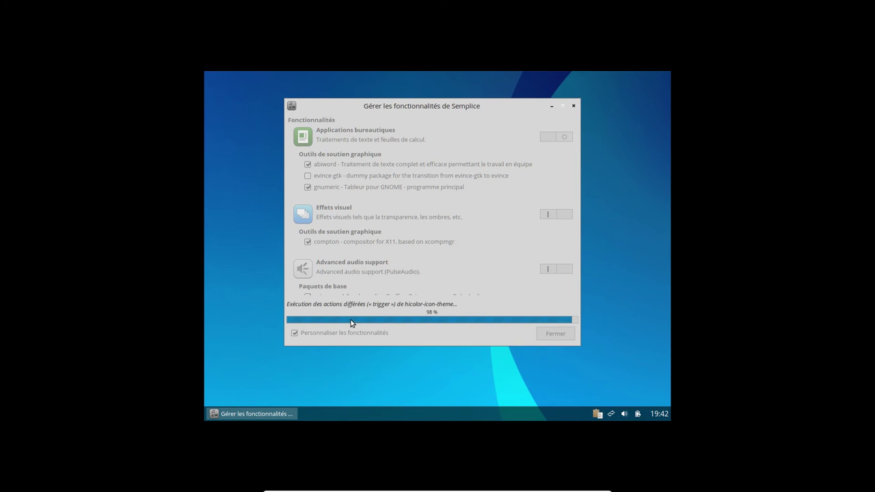
# - Examine the office, system tools and preferences entries of the applications menu after the feature changes
pyautogui.rightClick(298, 168)
pyautogui.moveTo(335, 224)
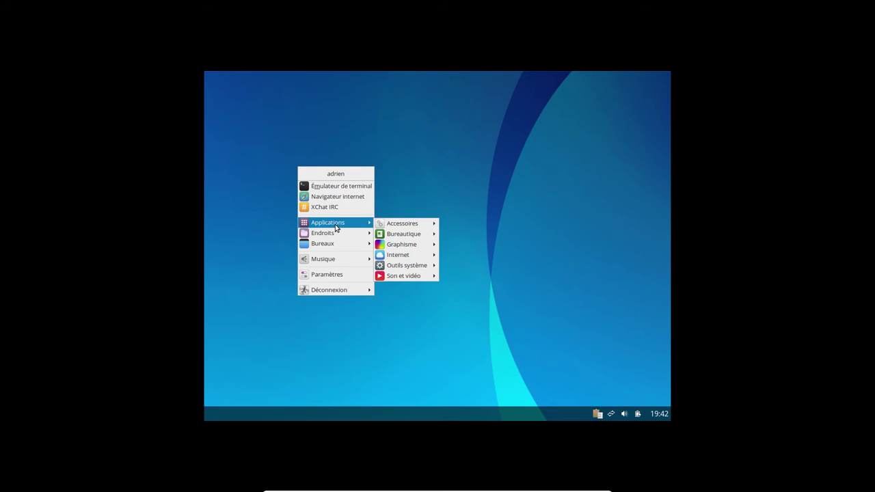
pyautogui.click(420, 235)
pyautogui.rightClick(285, 171)
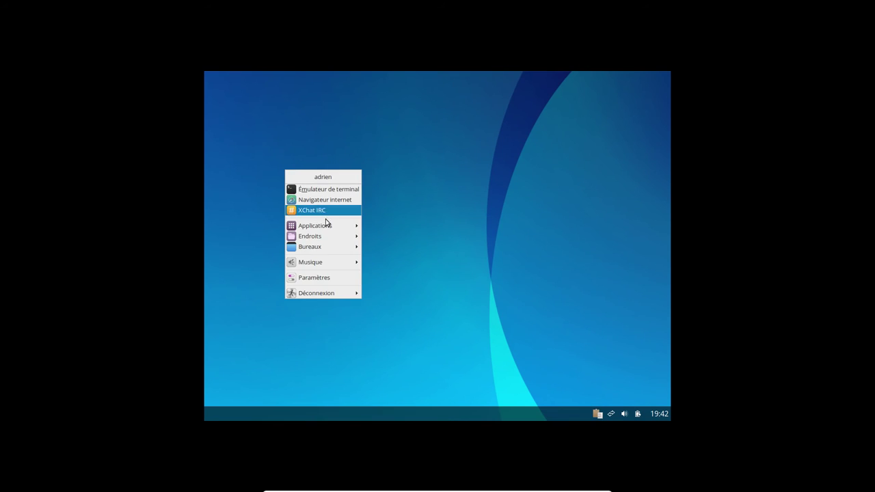
pyautogui.moveTo(327, 227)
pyautogui.moveTo(392, 237)
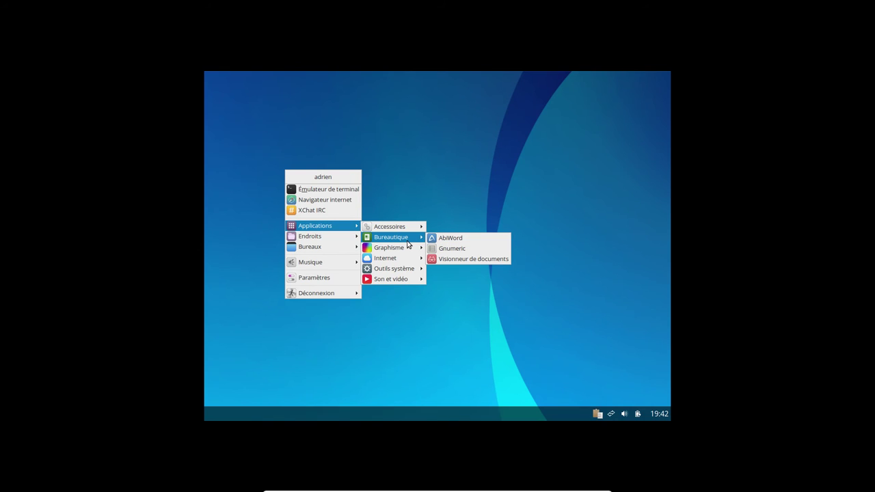
pyautogui.moveTo(404, 272)
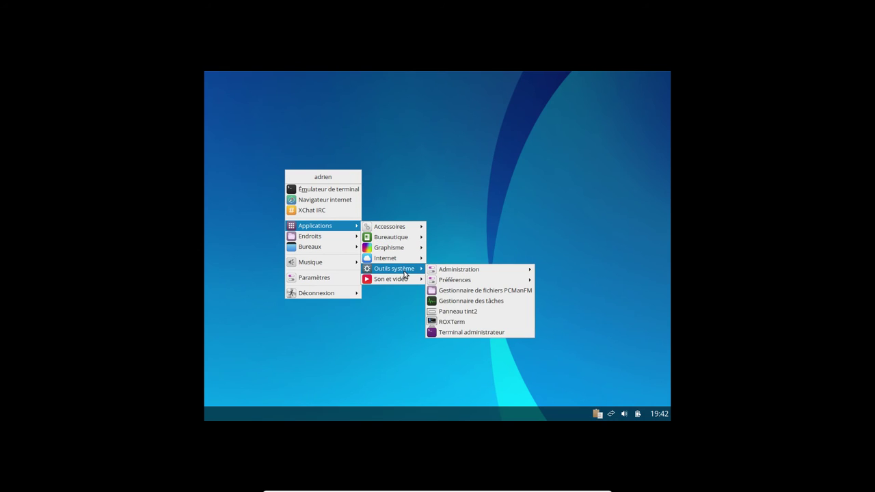
pyautogui.moveTo(473, 279)
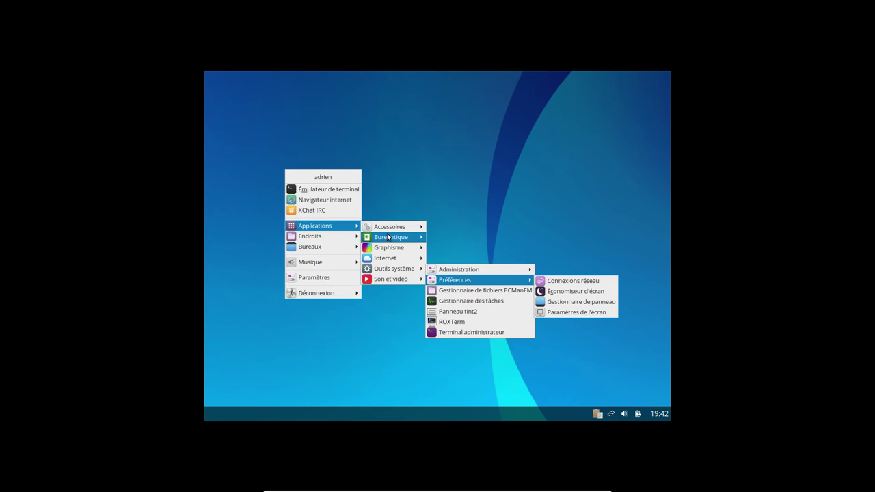
pyautogui.moveTo(401, 255)
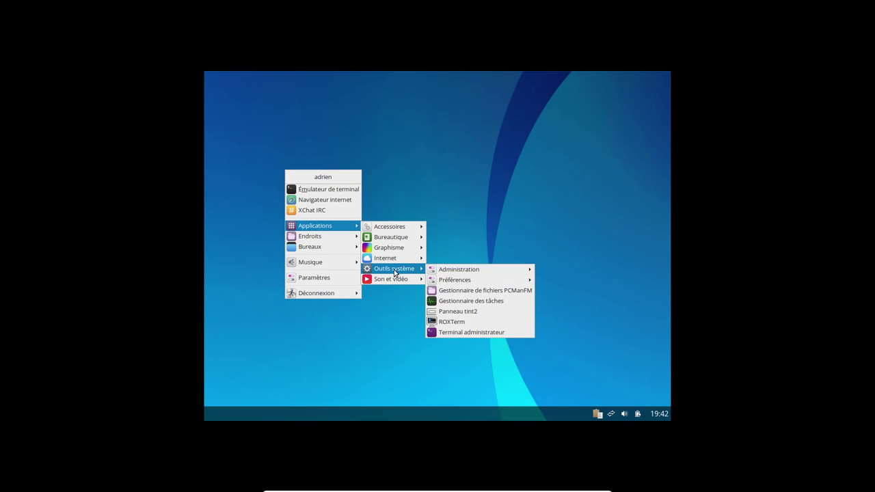
# - Launch Synaptic with the root password, maximize its window, and filter the packages by iceweasel-l10n-fr
pyautogui.click(595, 279)
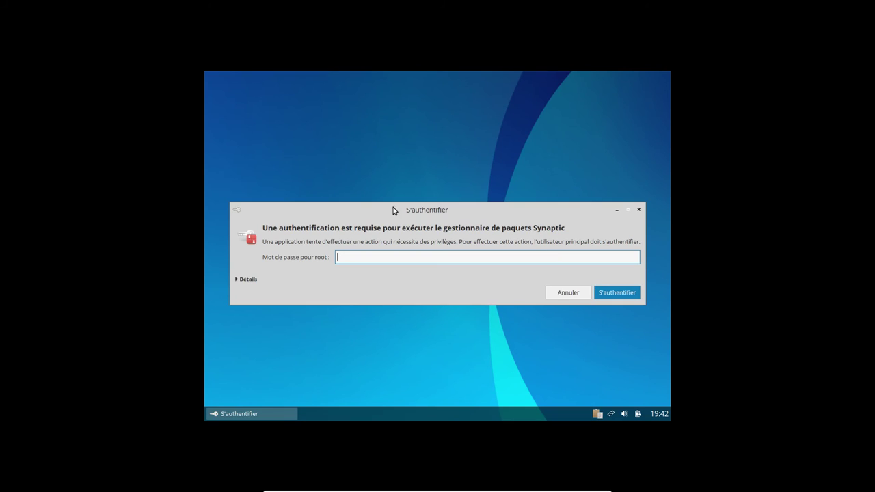
pyautogui.write('••••')
pyautogui.press('Return')
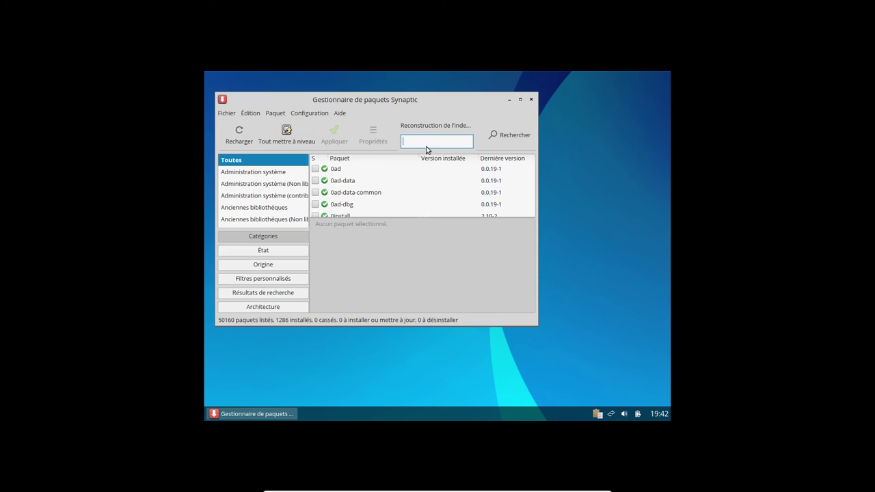
pyautogui.click(519, 99)
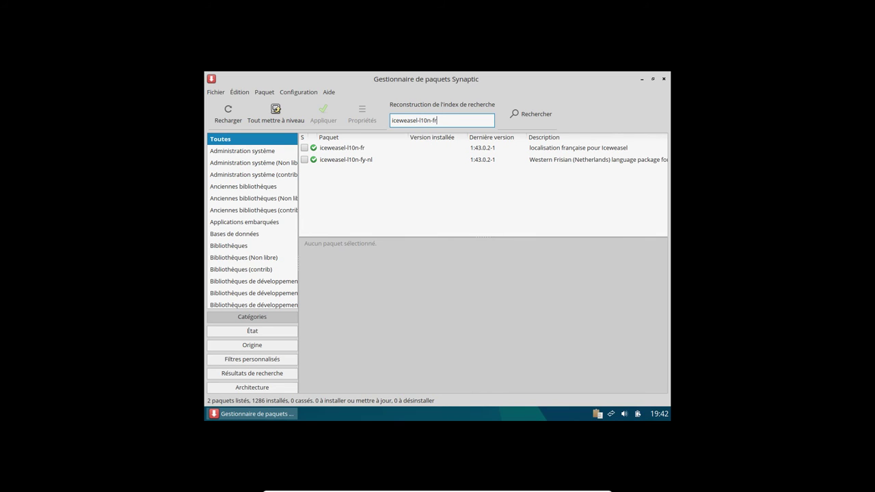
# - Install the iceweasel-l10n-fr package, close the completion dialog, and minimize Synaptic
pyautogui.rightClick(338, 147)
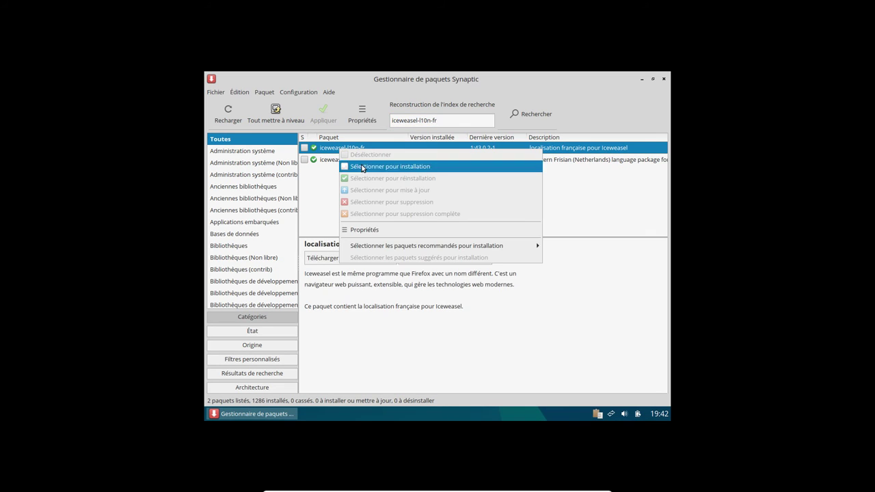
pyautogui.click(365, 166)
pyautogui.click(314, 113)
pyautogui.click(569, 341)
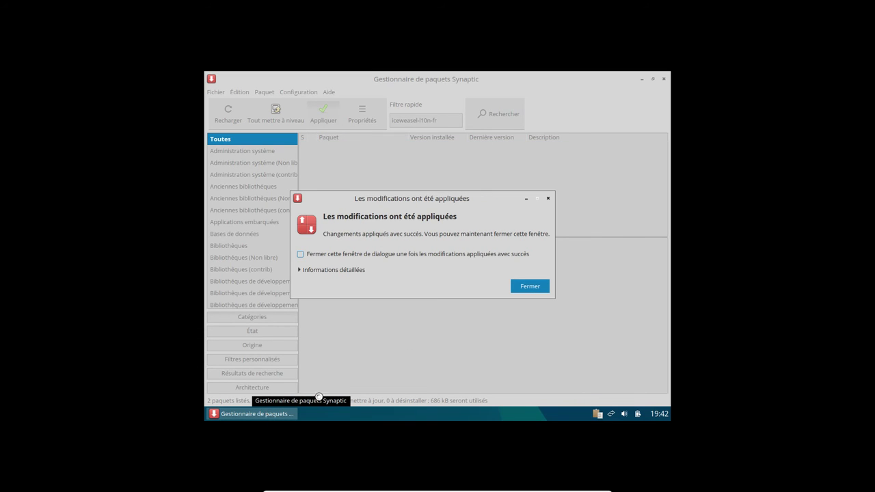
pyautogui.click(540, 290)
pyautogui.click(281, 414)
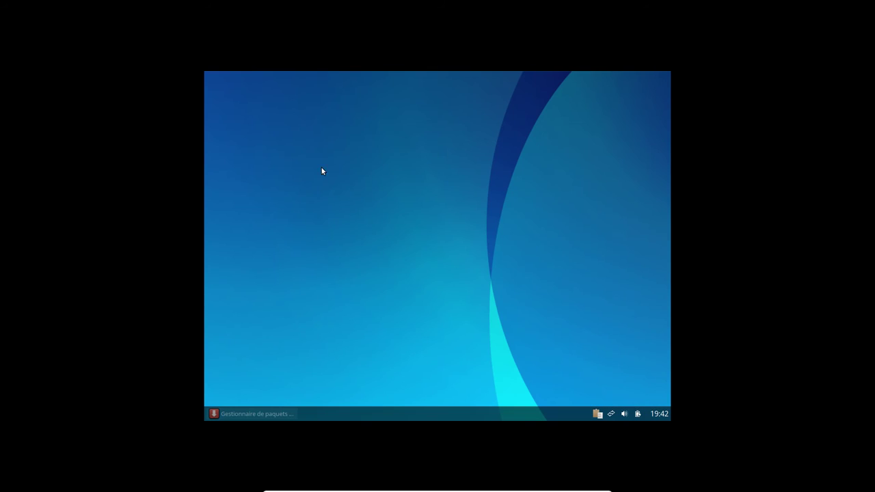
# - Launch Iceweasel, maximize its window, and enter the interface customization mode
pyautogui.rightClick(324, 146)
pyautogui.click(363, 175)
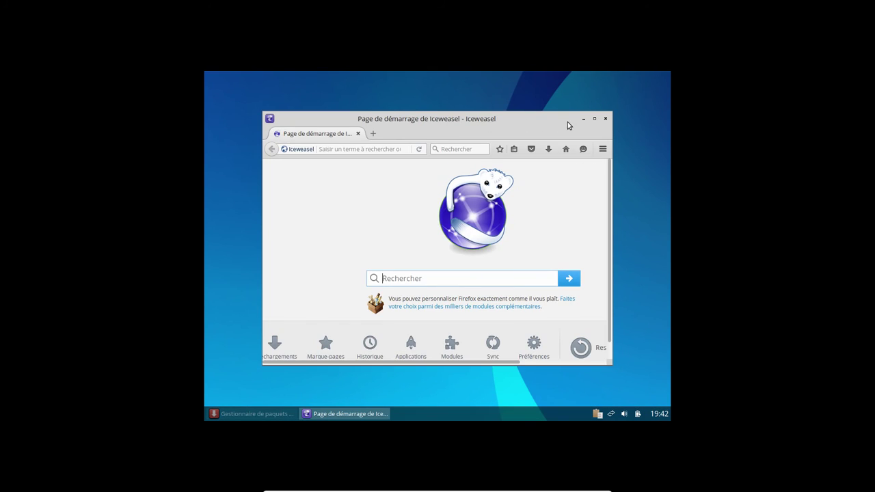
pyautogui.click(603, 149)
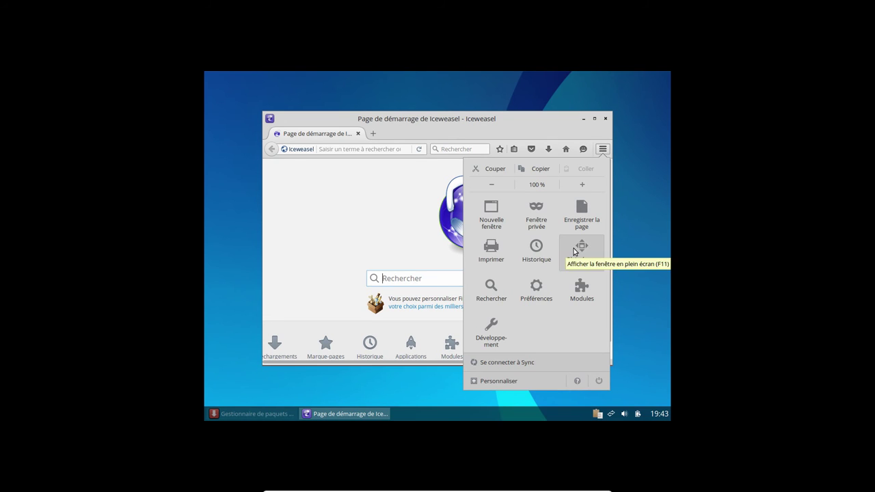
pyautogui.click(558, 120)
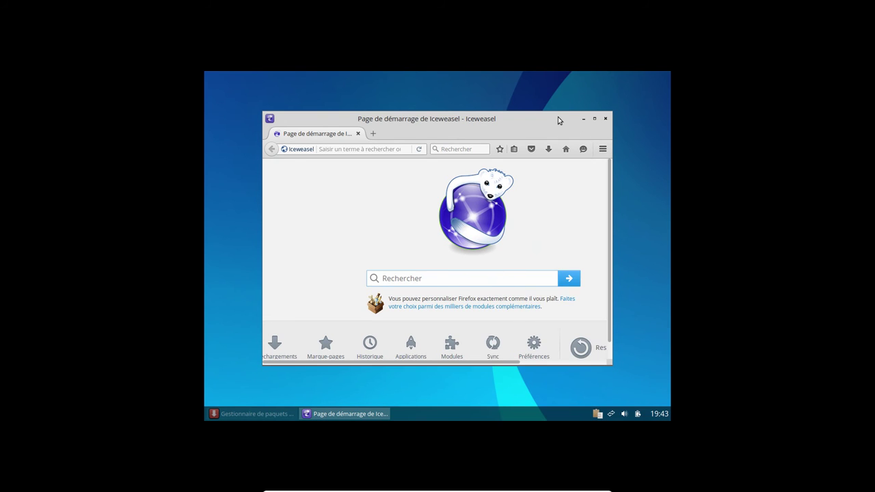
pyautogui.click(595, 120)
pyautogui.click(661, 108)
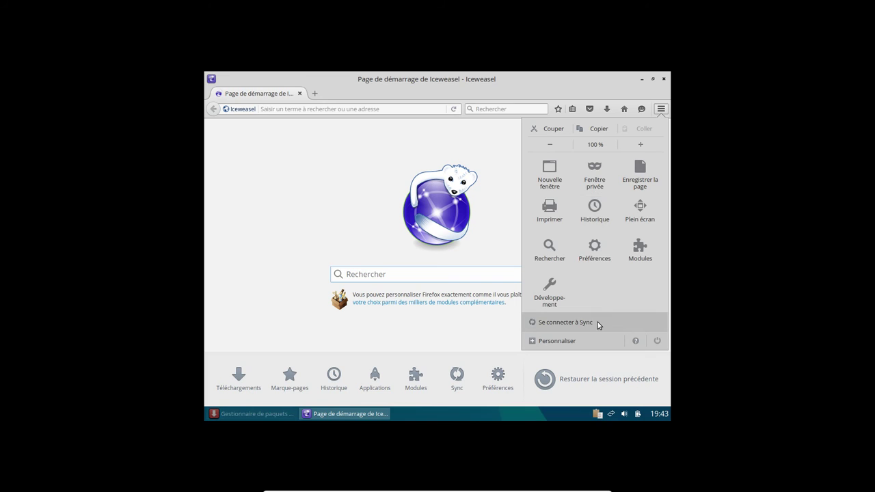
pyautogui.click(566, 340)
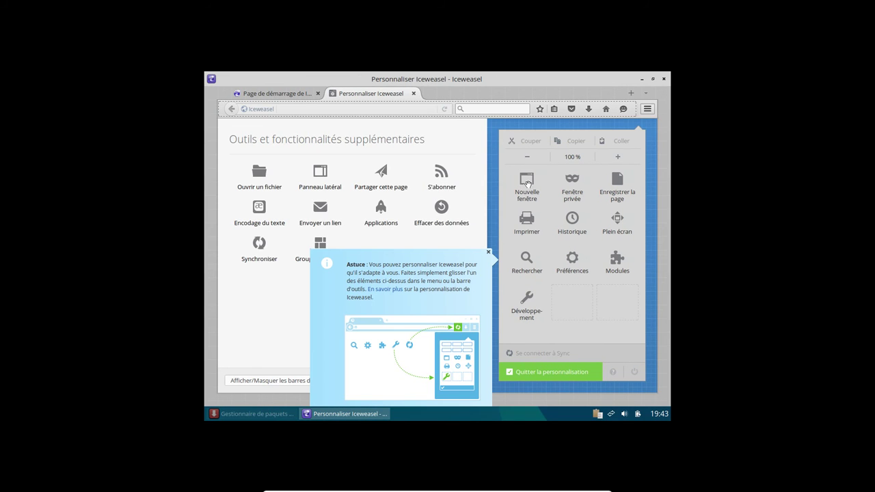
# - Remove all the icon shortcuts, from Nouvelle fenêtre to Développement, from Iceweasel's main menu and leave customization mode
pyautogui.moveTo(563, 179); pyautogui.dragTo(441, 175)
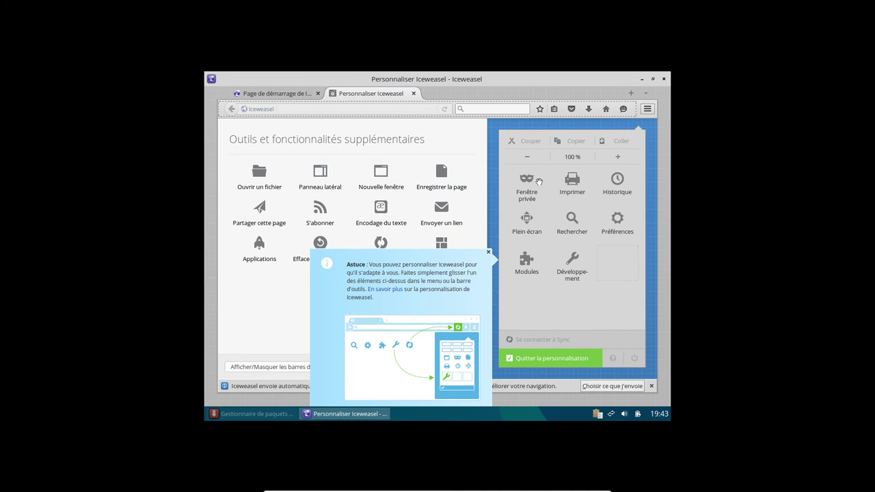
pyautogui.moveTo(537, 180); pyautogui.dragTo(381, 174)
pyautogui.moveTo(538, 179); pyautogui.dragTo(420, 176)
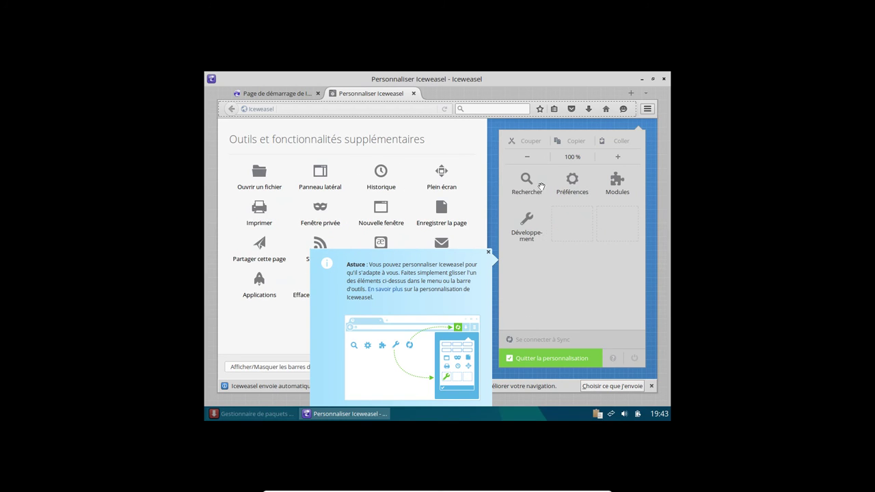
pyautogui.moveTo(531, 183); pyautogui.dragTo(381, 175)
pyautogui.moveTo(572, 180); pyautogui.dragTo(381, 175)
pyautogui.moveTo(530, 183); pyautogui.dragTo(400, 177)
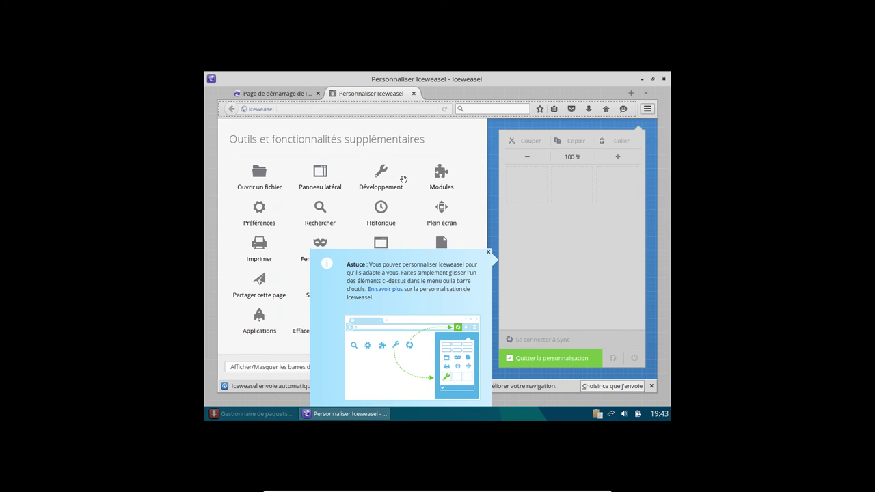
pyautogui.click(564, 358)
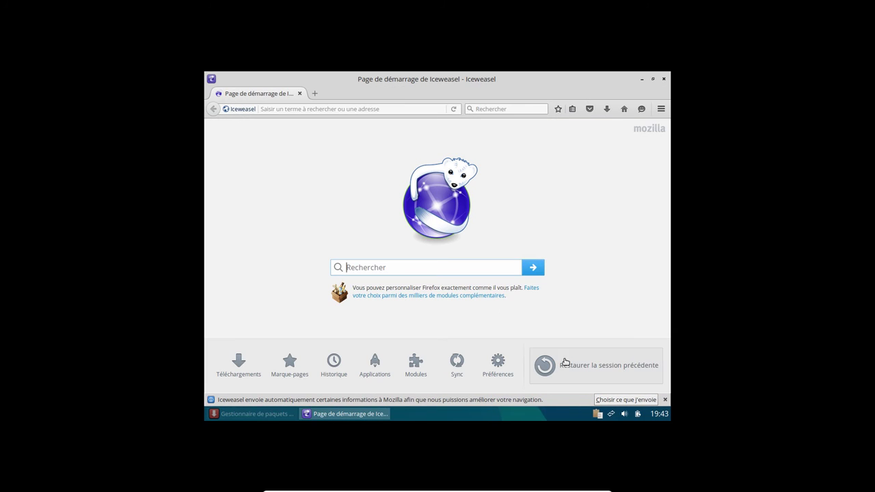
# - Customize Iceweasel again to remove the edit controls and the zoom level controls from the main menu, and leave customization mode
pyautogui.click(659, 111)
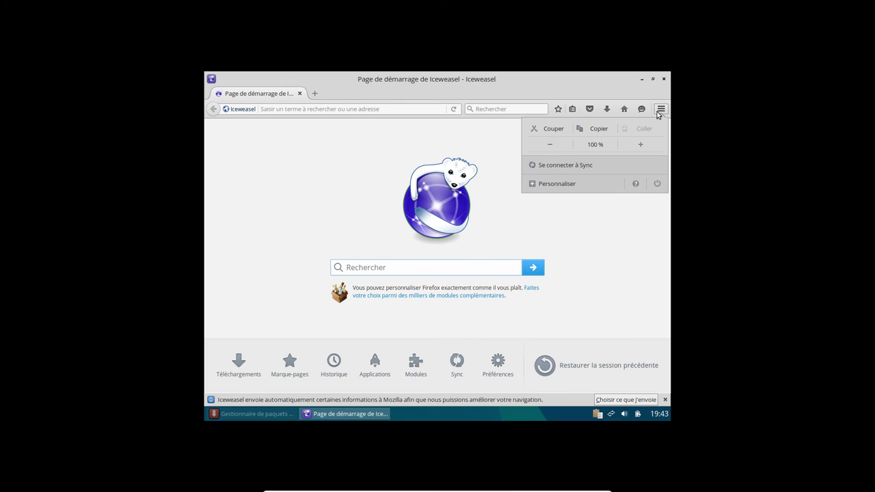
pyautogui.click(592, 185)
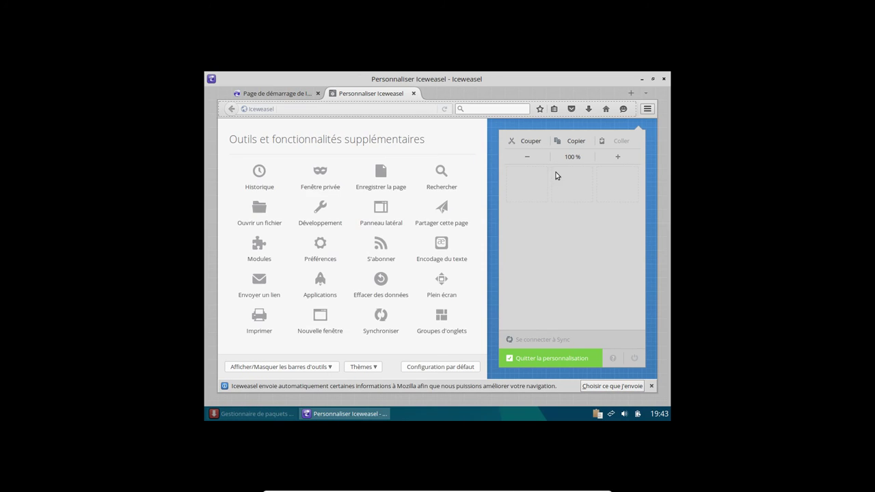
pyautogui.moveTo(506, 152); pyautogui.dragTo(348, 176)
pyautogui.moveTo(544, 143); pyautogui.dragTo(324, 198)
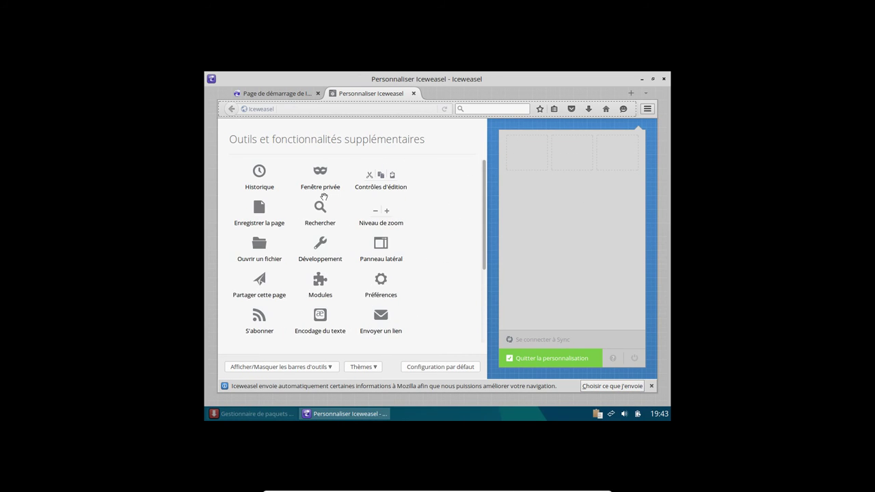
pyautogui.click(544, 358)
# - Look at Iceweasel's emptied main menu and close the browser
pyautogui.click(659, 110)
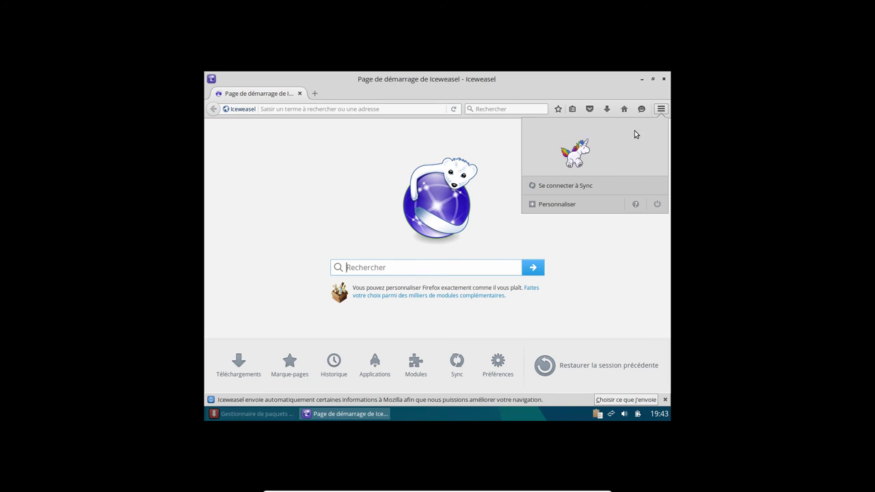
pyautogui.click(662, 109)
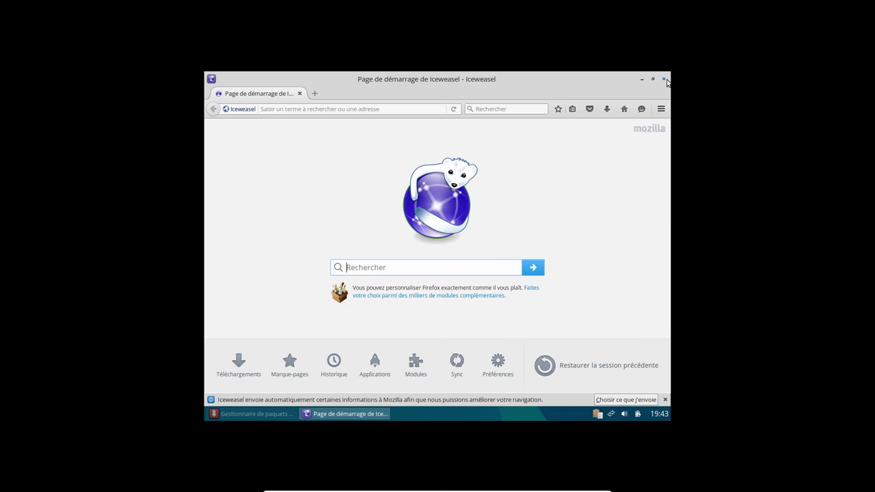
pyautogui.click(665, 79)
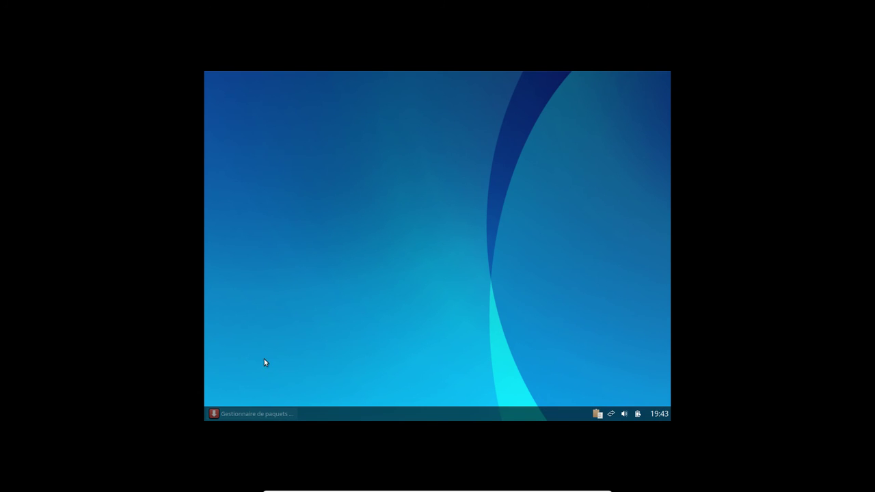
# - Restore Synaptic, filter the packages by gimp, and mark the gimp package for installation with its dependencies
pyautogui.click(289, 415)
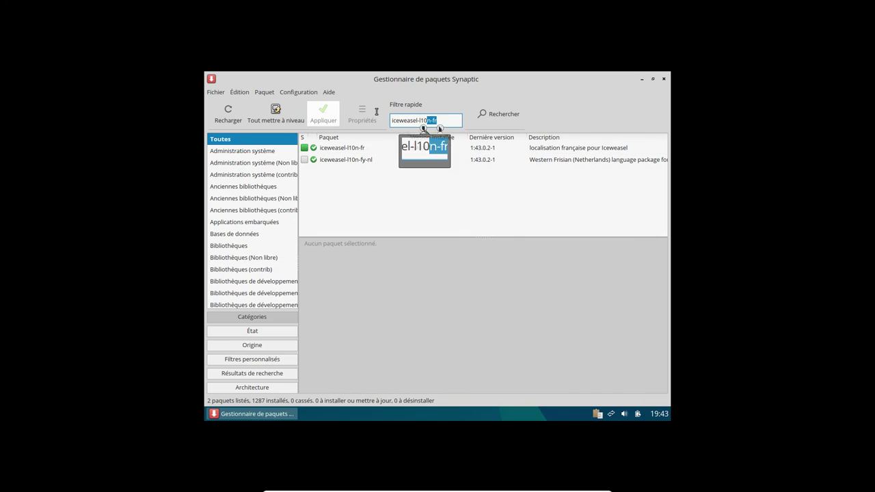
pyautogui.write('gimp')
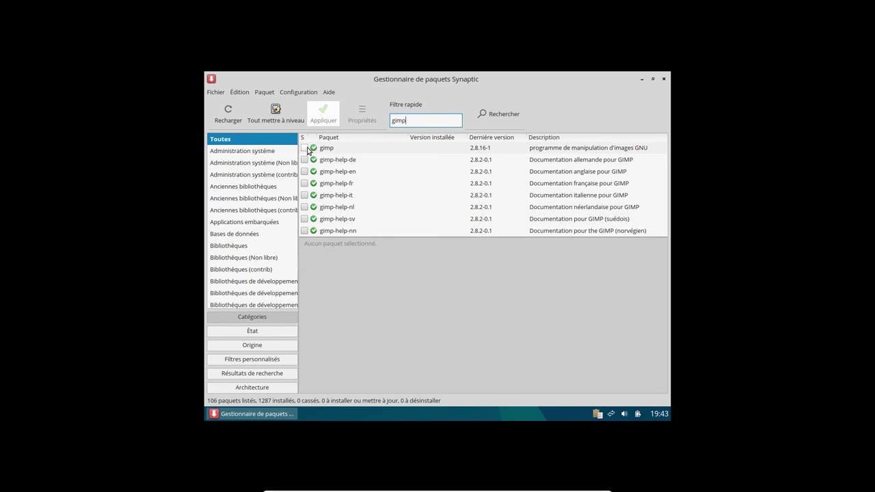
pyautogui.click(305, 148)
pyautogui.click(327, 172)
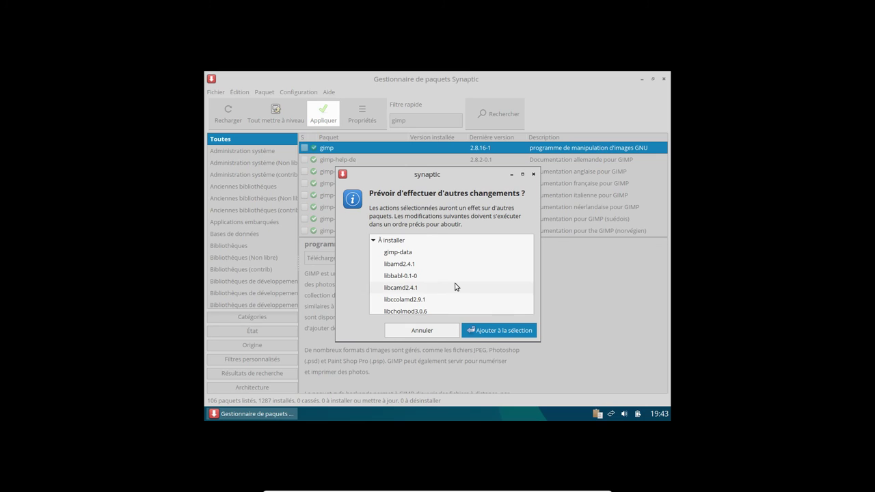
pyautogui.scroll(-3, 456, 288)
pyautogui.click(471, 331)
# - Mark the French documentation package gimp-help-fr for installation with its additional required changes
pyautogui.scroll(-3, 410, 190)
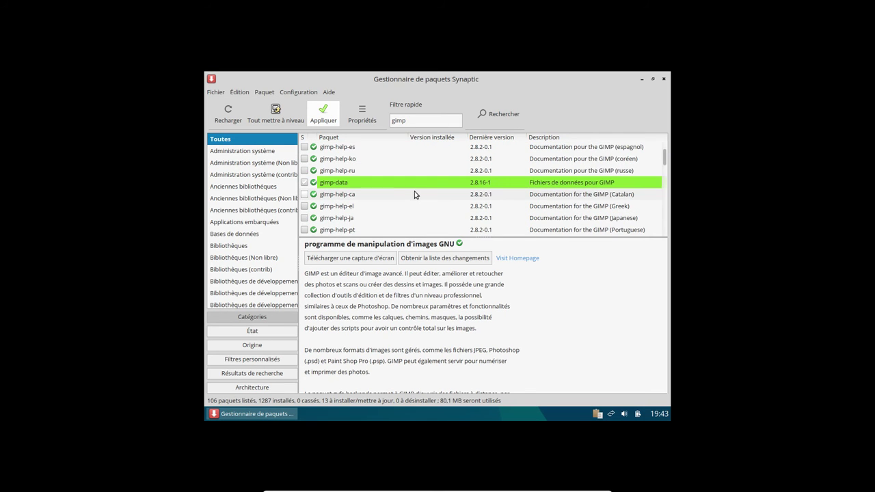
pyautogui.scroll(5, 414, 195)
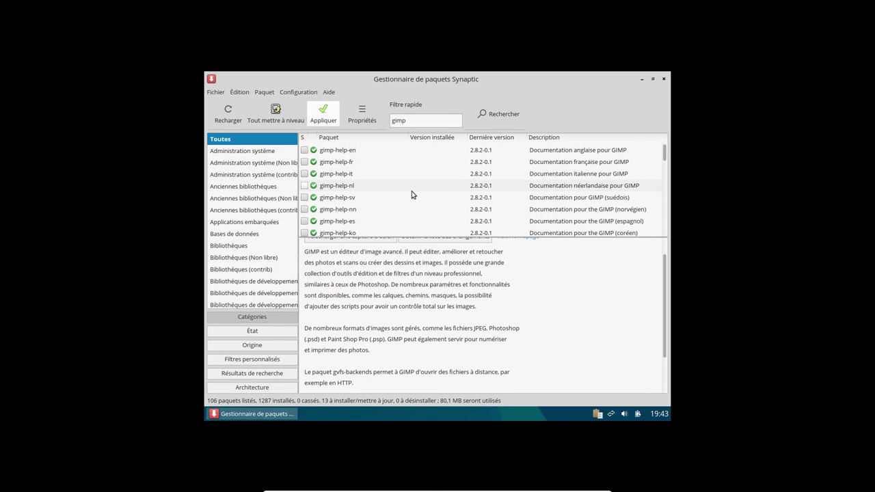
pyautogui.rightClick(345, 163)
pyautogui.click(377, 185)
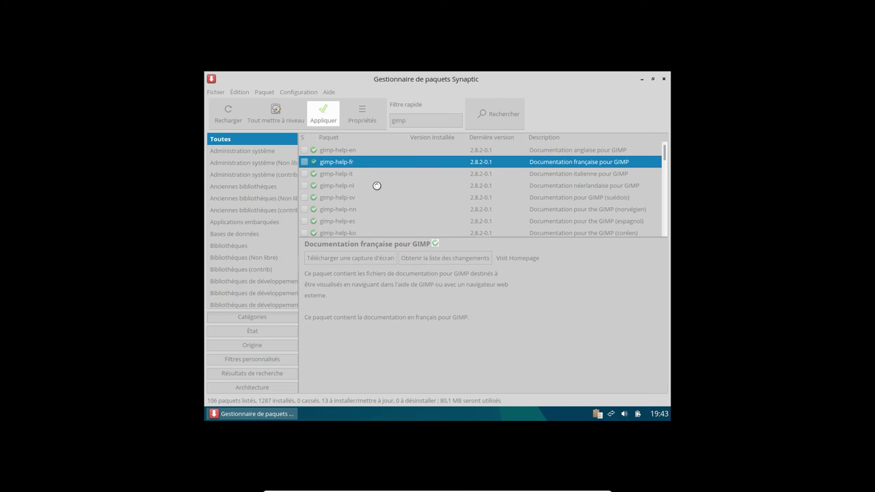
pyautogui.click(490, 331)
# - Review the remaining gimp-related packages, apply the marked installations, and show the download details per file
pyautogui.scroll(-2, 415, 192)
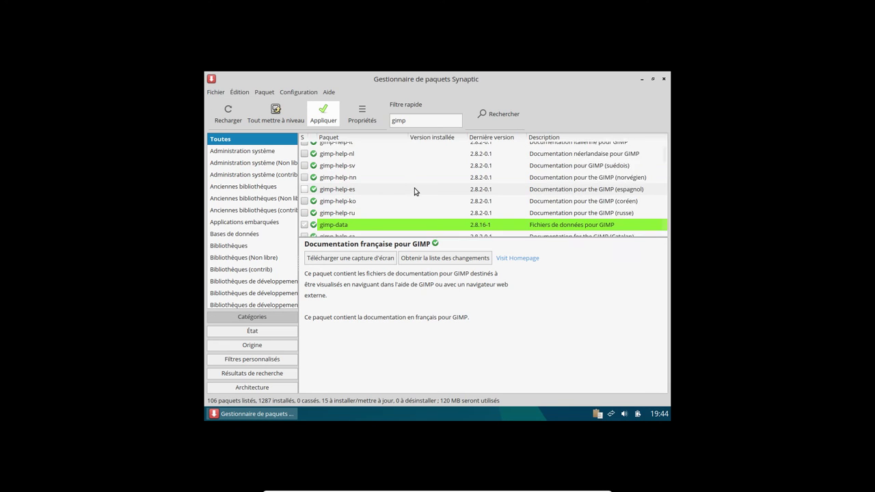
pyautogui.scroll(-5, 415, 191)
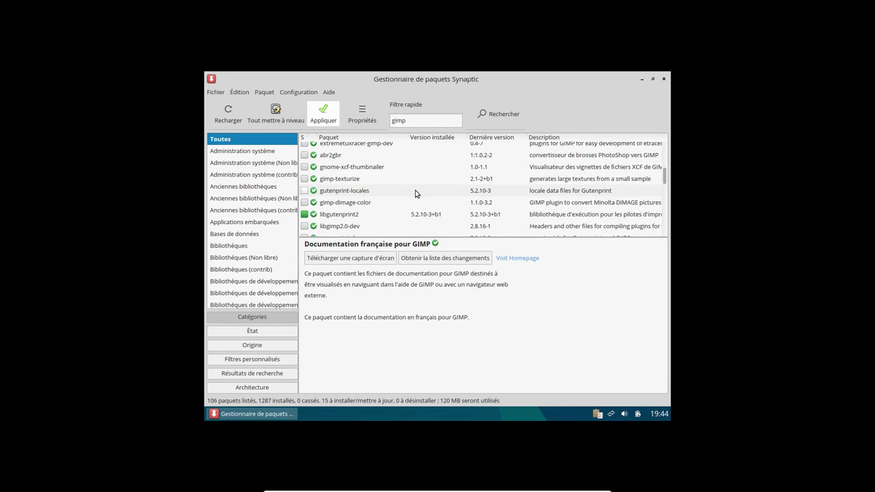
pyautogui.scroll(-5, 415, 193)
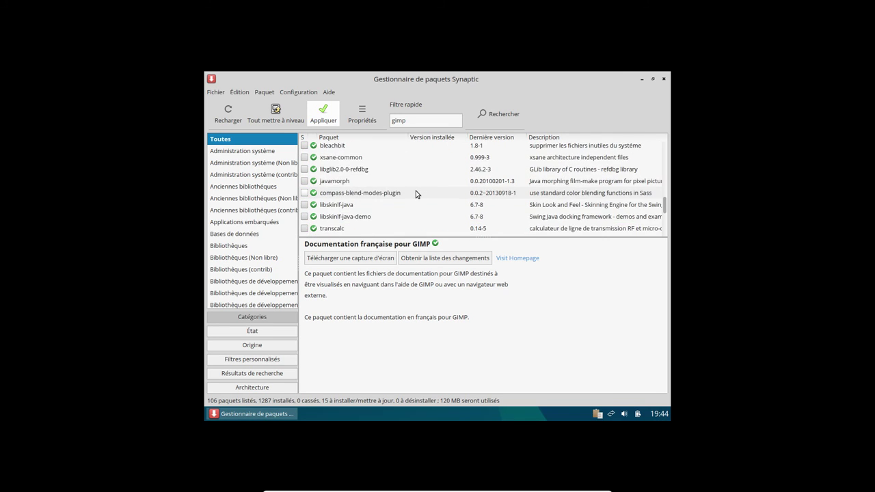
pyautogui.scroll(-5, 416, 193)
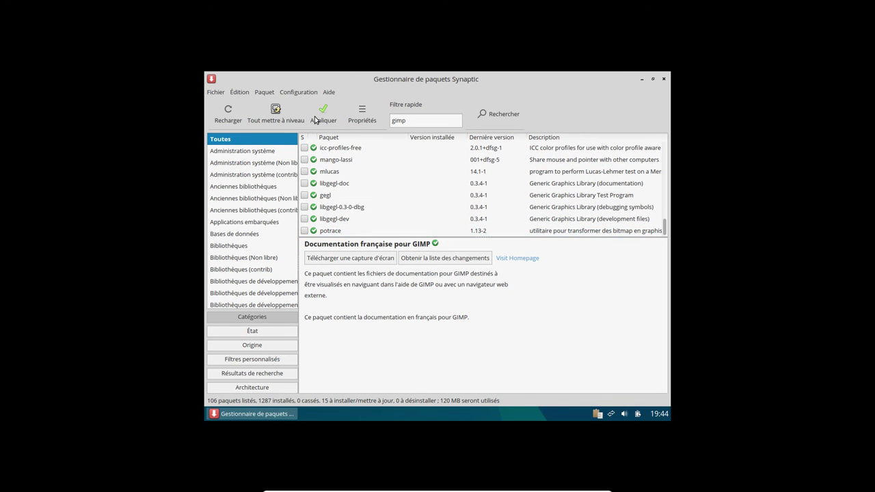
pyautogui.click(320, 116)
pyautogui.click(574, 342)
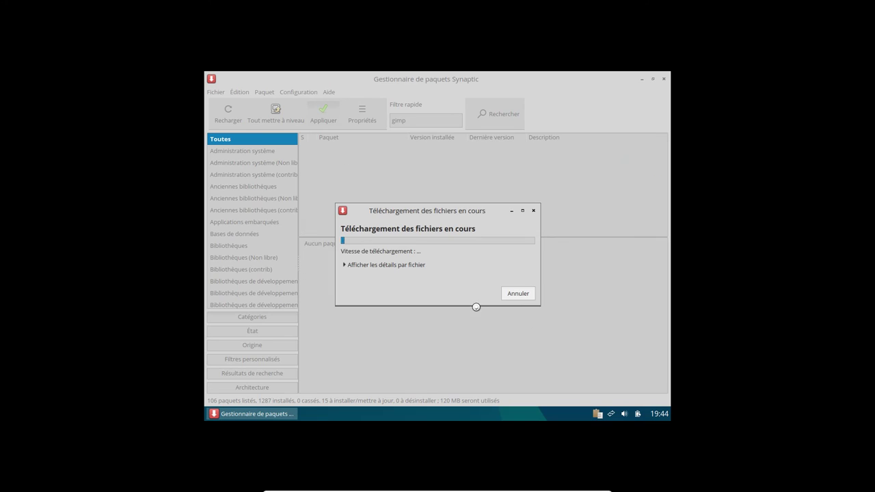
pyautogui.click(373, 266)
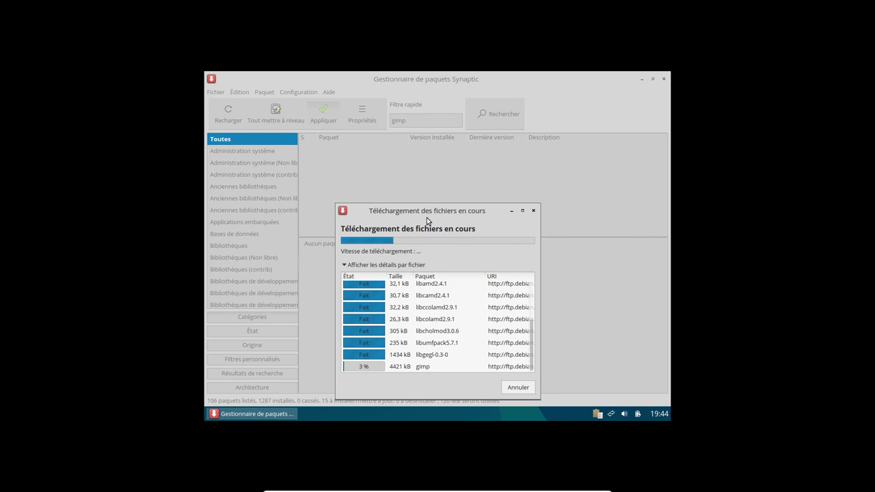
pyautogui.moveTo(428, 214); pyautogui.dragTo(411, 153)
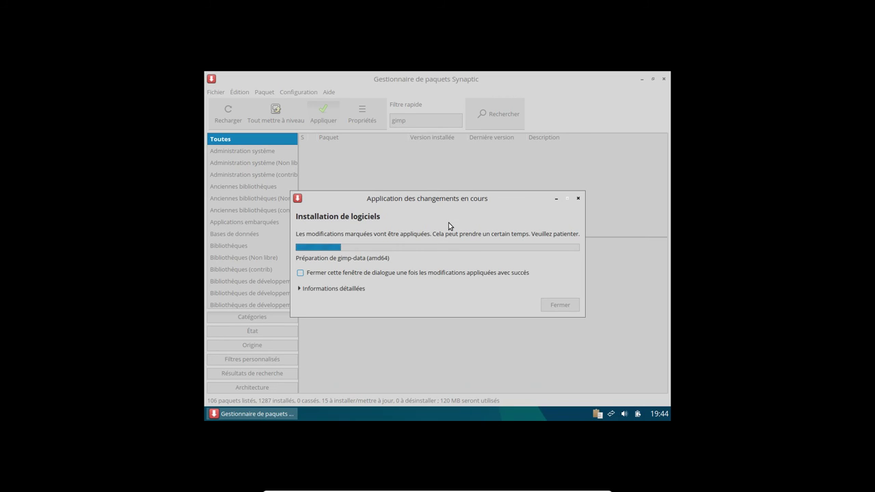
# - Switch to bureau 2 during the installation and examine the graphics category of the applications menu
pyautogui.rightClick(395, 416)
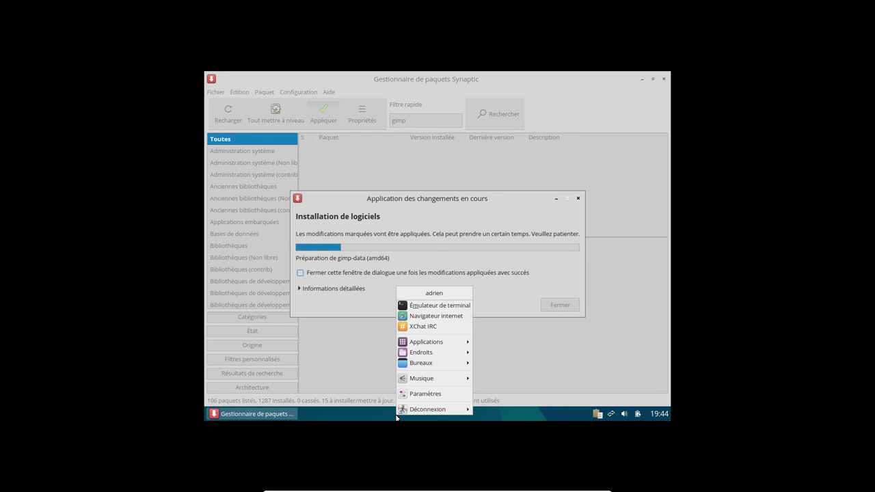
pyautogui.moveTo(449, 367)
pyautogui.moveTo(506, 368)
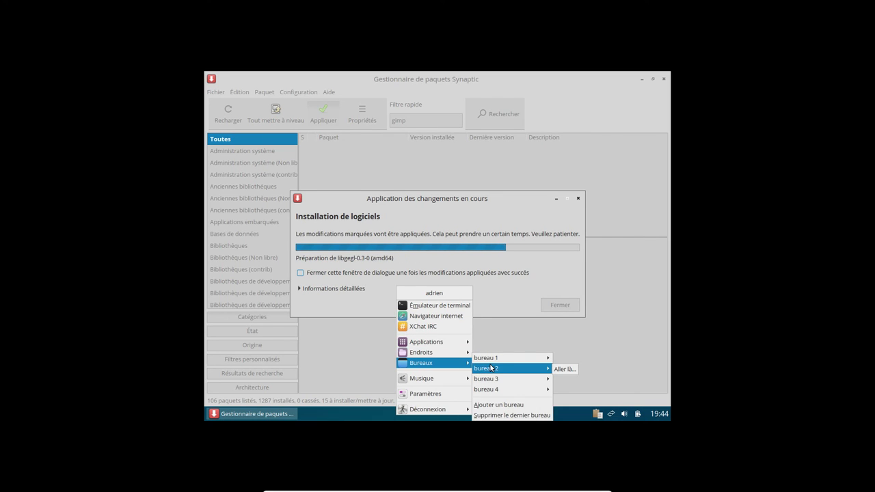
pyautogui.click(567, 370)
pyautogui.rightClick(348, 135)
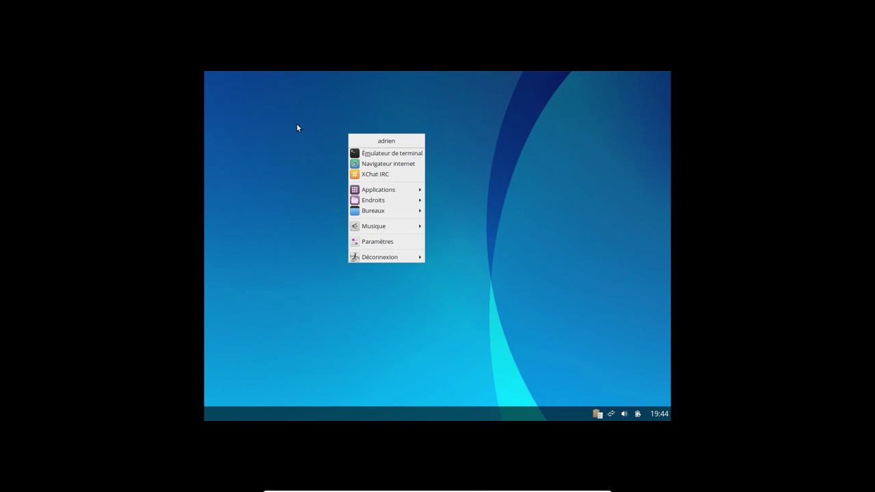
pyautogui.click(318, 157)
pyautogui.rightClick(333, 144)
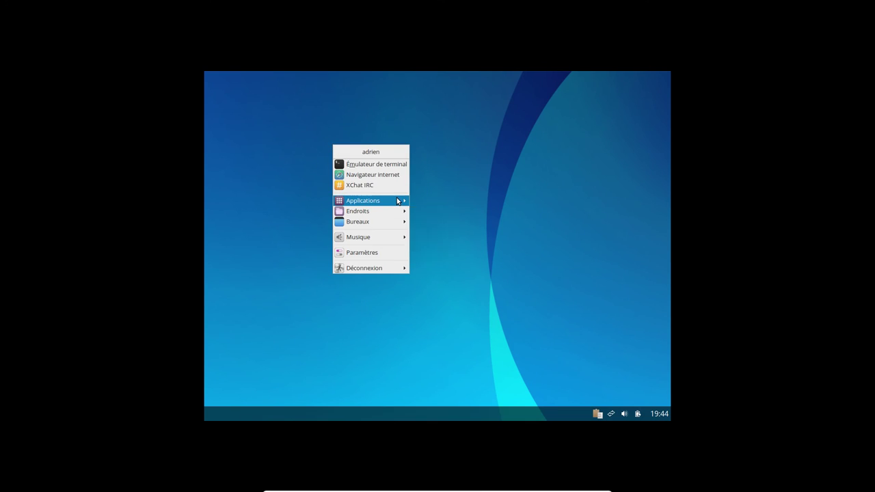
pyautogui.moveTo(398, 201)
pyautogui.moveTo(448, 223)
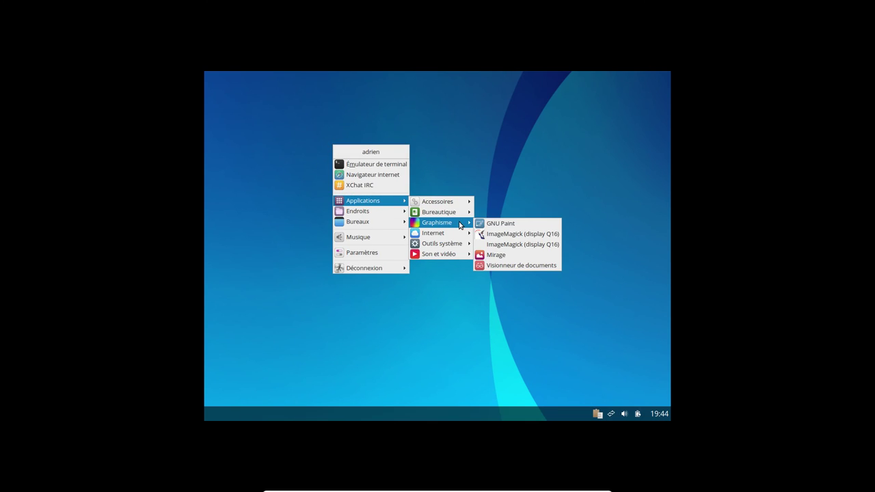
pyautogui.click(502, 132)
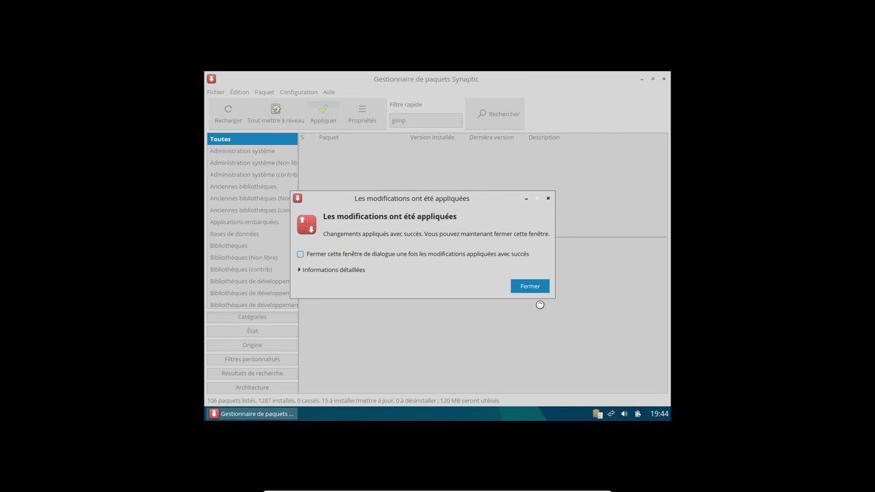
# - Close the installation completion dialog, minimize Synaptic, and launch the GIMP image editor
pyautogui.click(542, 287)
pyautogui.click(297, 413)
pyautogui.rightClick(301, 199)
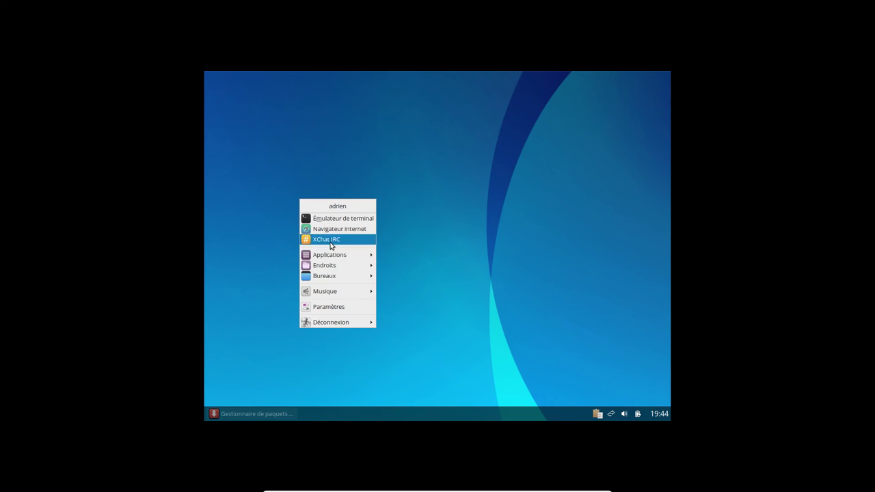
pyautogui.moveTo(332, 255)
pyautogui.moveTo(419, 281)
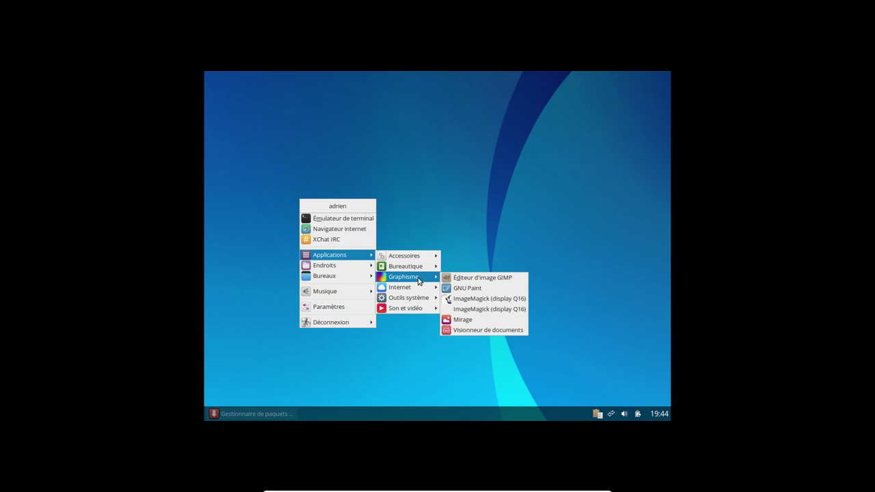
pyautogui.click(470, 276)
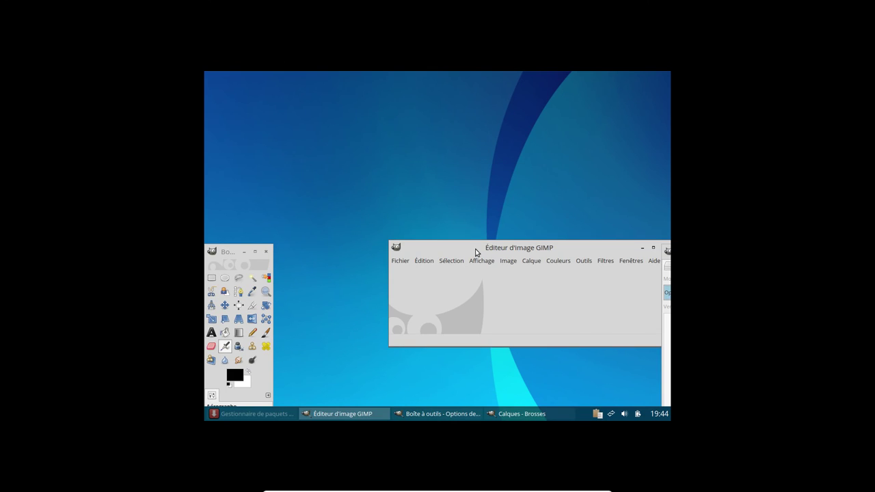
# - Move the GIMP image window toward the upper middle of the desktop and enable single-window mode
pyautogui.moveTo(477, 252); pyautogui.dragTo(369, 135)
pyautogui.click(524, 143)
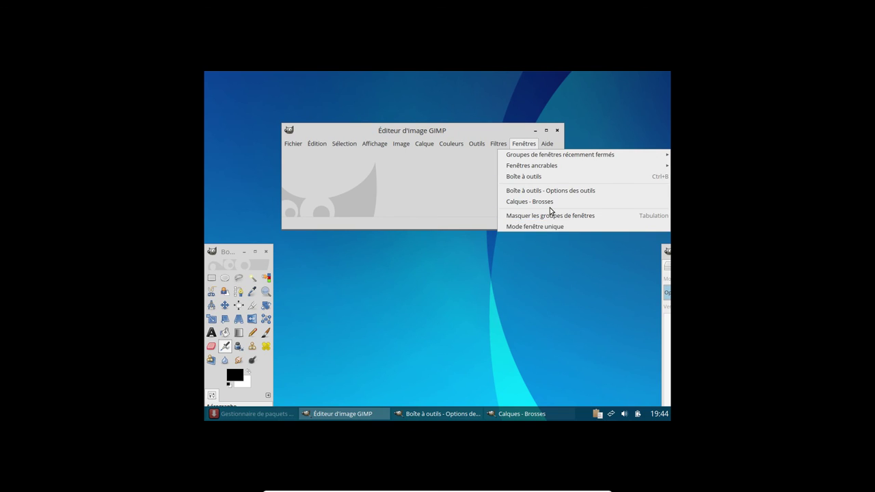
pyautogui.click(564, 227)
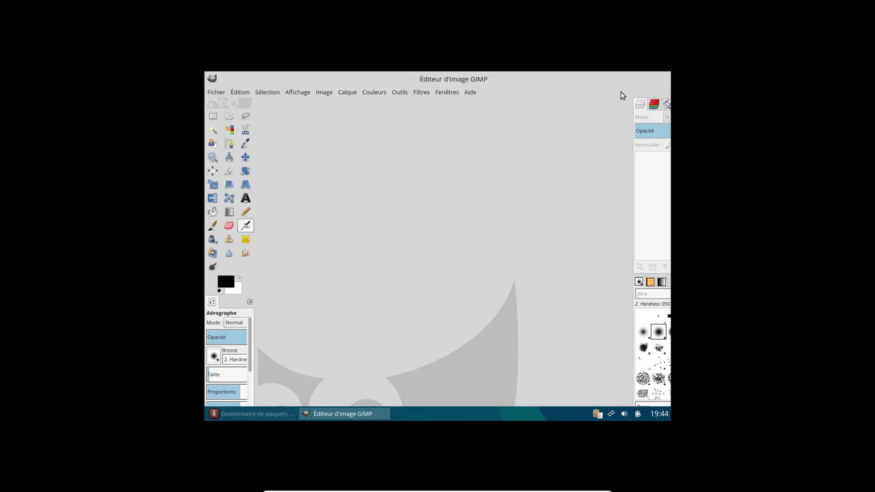
# - Show GIMP's version information in its About dialog, and close the dialog
pyautogui.click(470, 92)
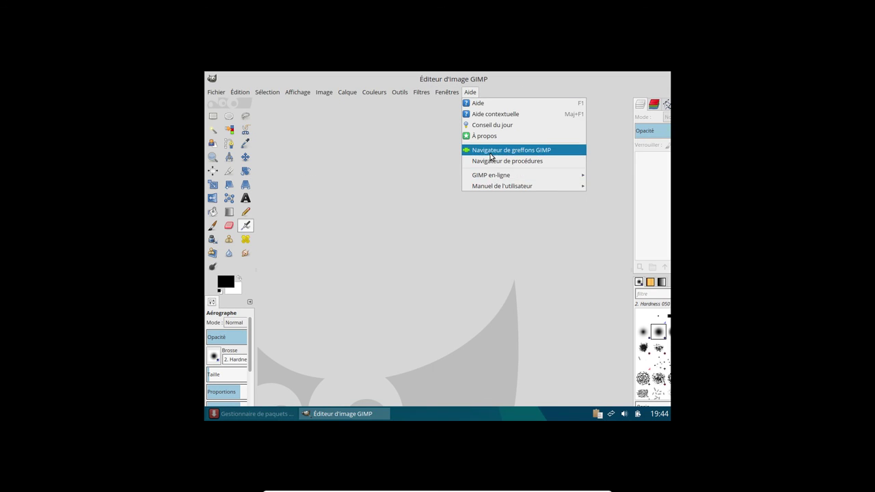
pyautogui.click(493, 135)
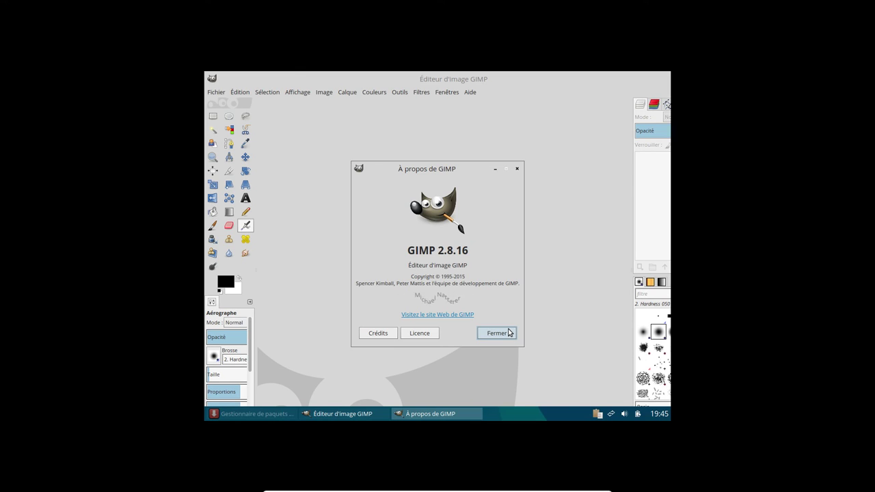
pyautogui.click(508, 333)
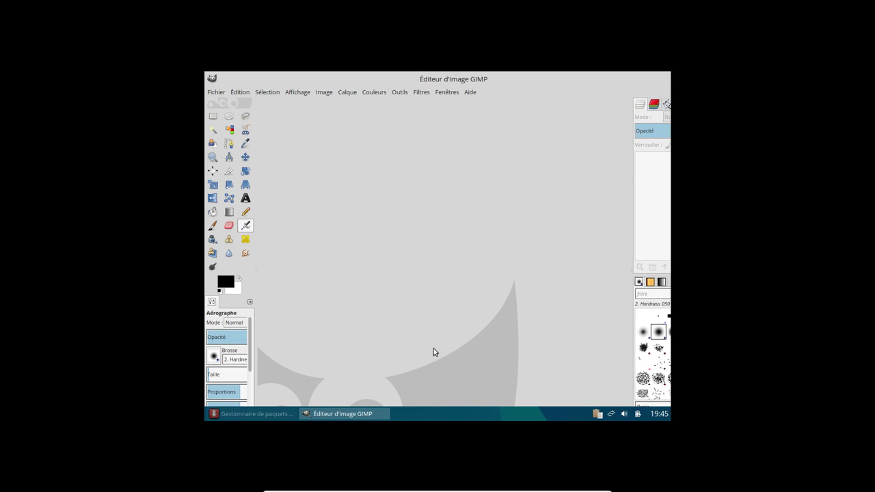
# - Move GIMP's taskbar entry ahead of Synaptic's and minimize the GIMP window
pyautogui.rightClick(364, 402)
pyautogui.click(336, 413)
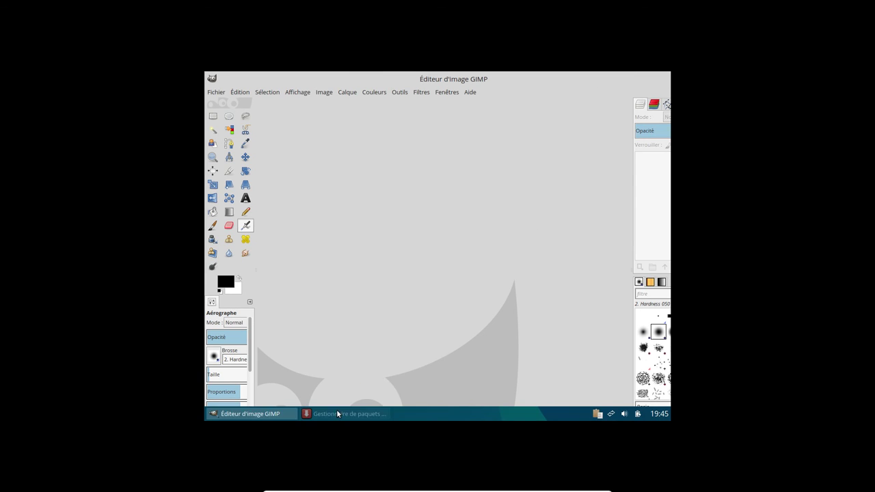
pyautogui.click(250, 414)
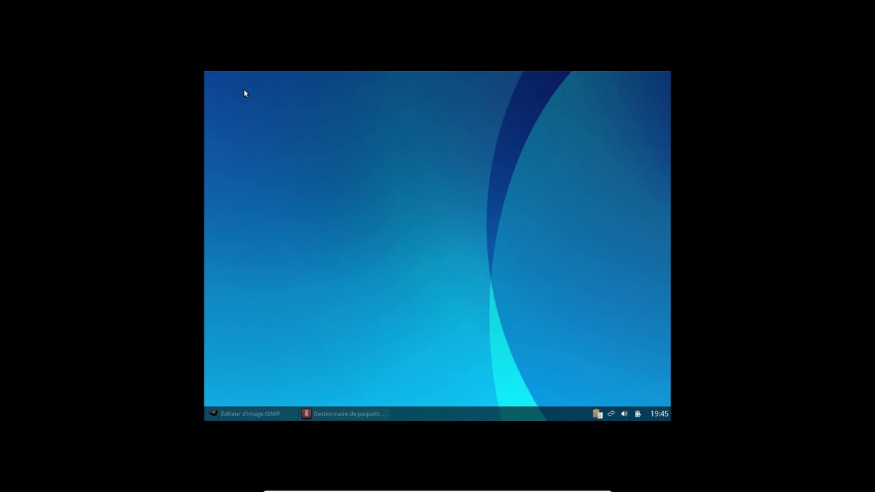
# - Search the desktop application launcher for "gim" and dismiss the launcher
pyautogui.press('super')
pyautogui.write('gim')
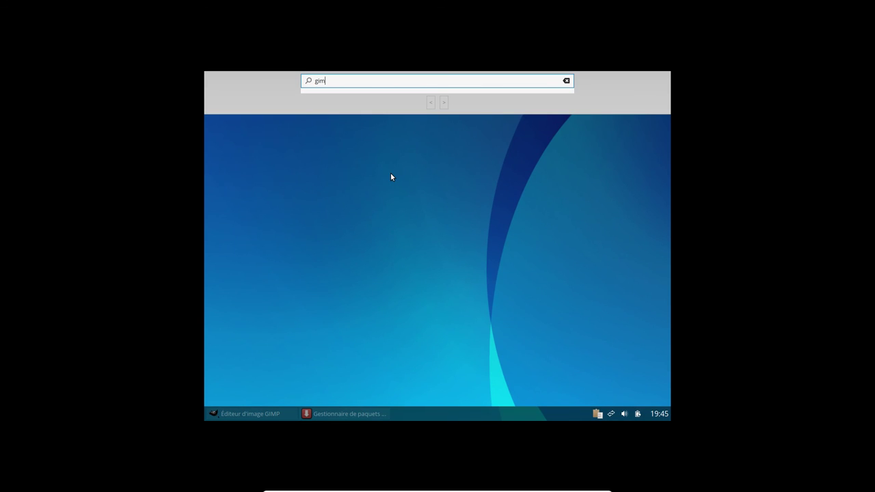
pyautogui.press('Return')
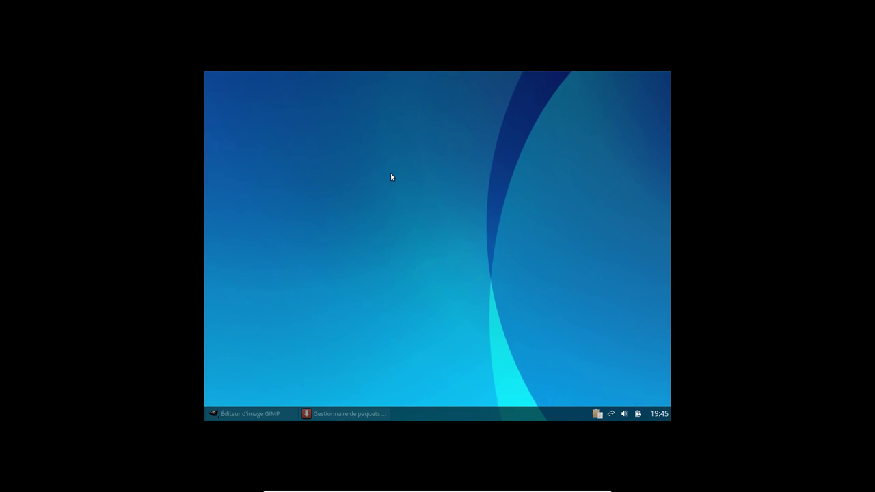
pyautogui.press('super')
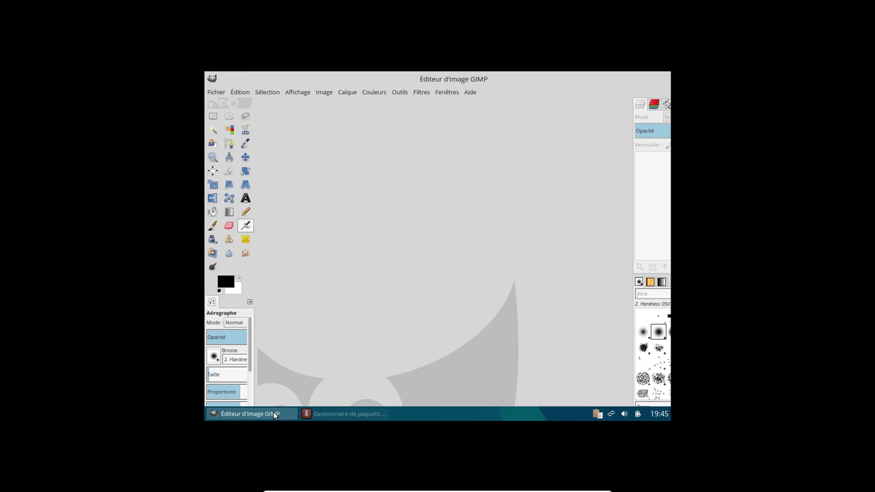
# - Close the GIMP window and the Synaptic package manager
pyautogui.click(274, 412)
pyautogui.moveTo(305, 407)
pyautogui.click(601, 121)
pyautogui.doubleClick(623, 82)
pyautogui.click(571, 110)
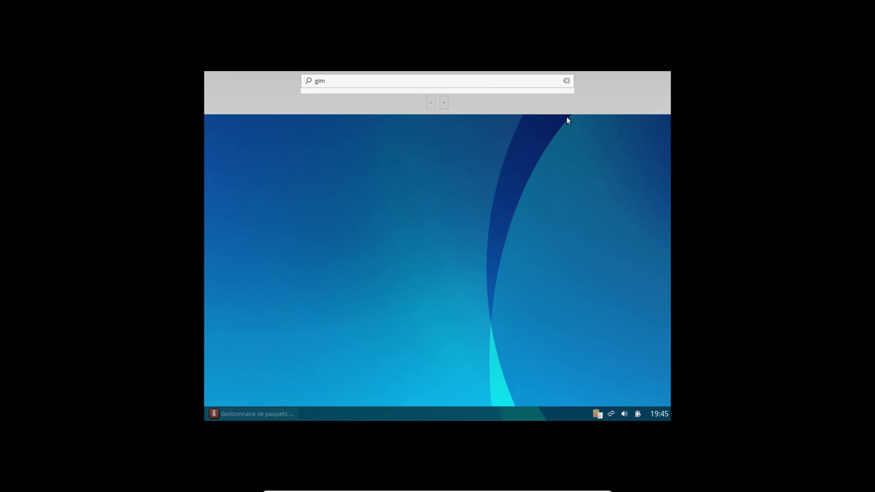
pyautogui.click(272, 415)
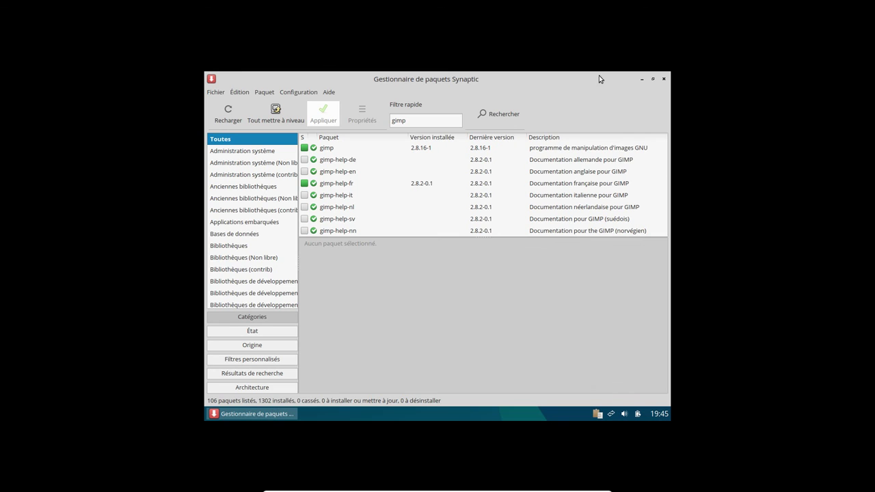
pyautogui.click(662, 83)
# - Log out of the desktop session and log back in with the account password
pyautogui.rightClick(315, 237)
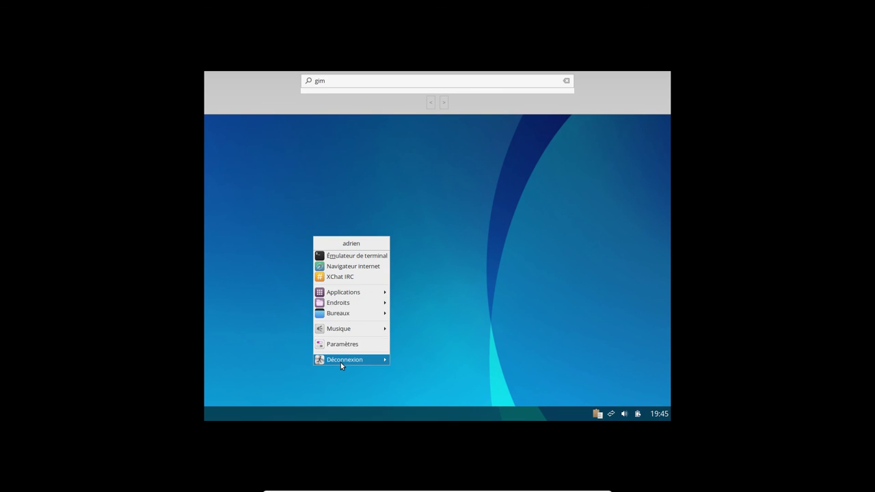
pyautogui.moveTo(341, 363)
pyautogui.click(433, 362)
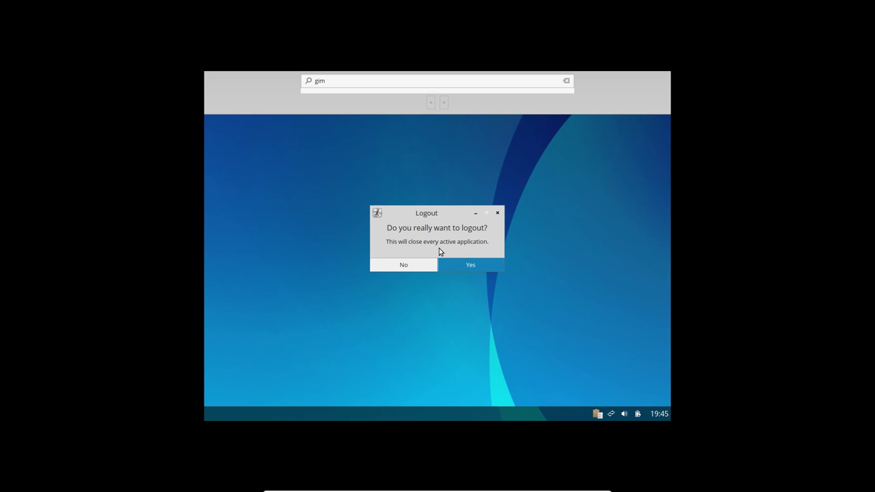
pyautogui.click(450, 266)
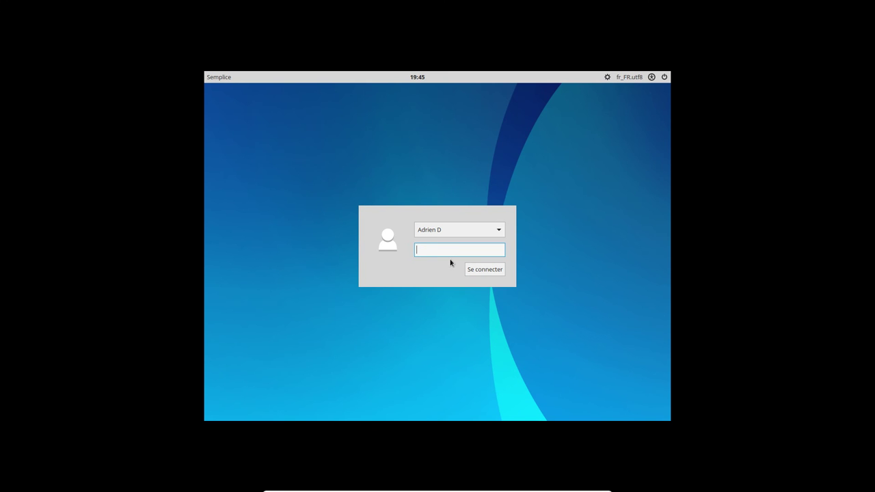
pyautogui.write('*****')
pyautogui.press('Return')
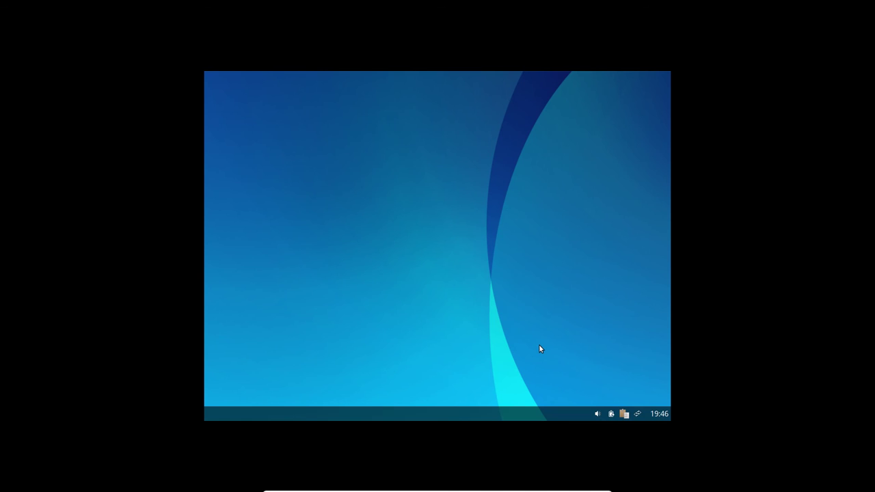
# - Search the application launcher for "gim" again in the new session and close the launcher
pyautogui.hotkey('alt', 'F2')
pyautogui.write('gim')
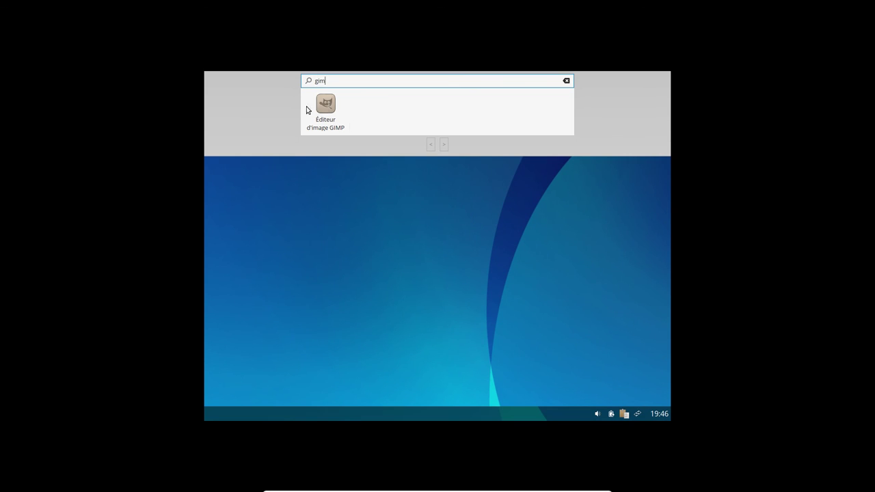
pyautogui.rightClick(394, 252)
pyautogui.click(372, 224)
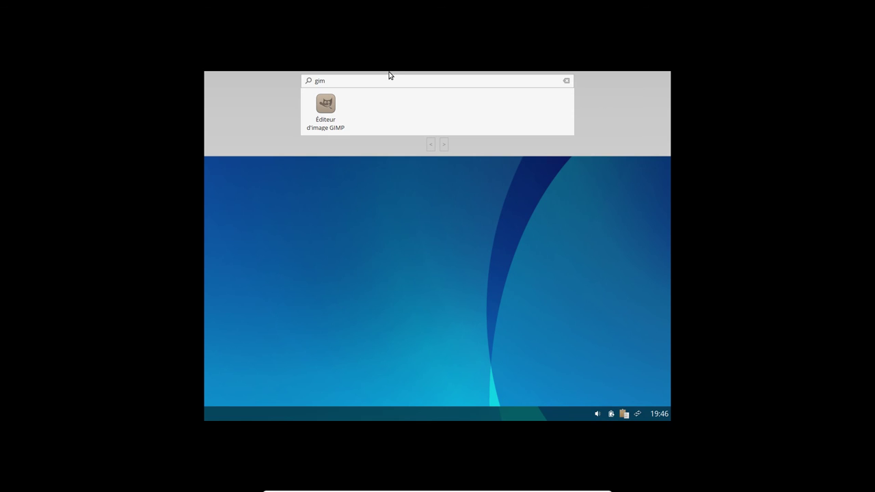
pyautogui.click(387, 82)
pyautogui.press('Return')
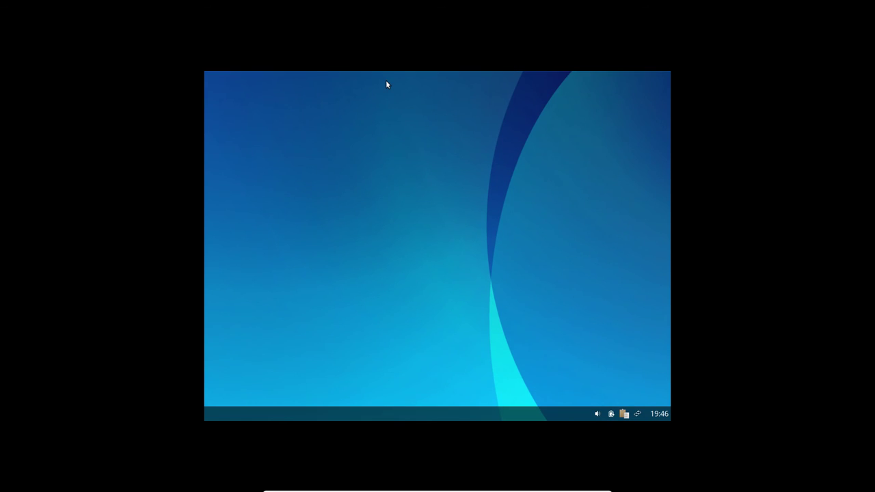
# - Open a terminal and try to install htop with sudo apt-get, entering the account password
pyautogui.rightClick(308, 158)
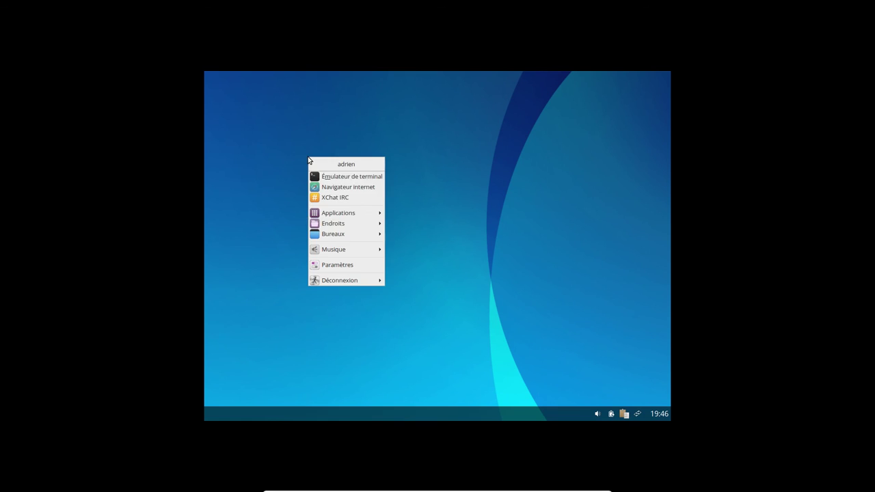
pyautogui.click(362, 180)
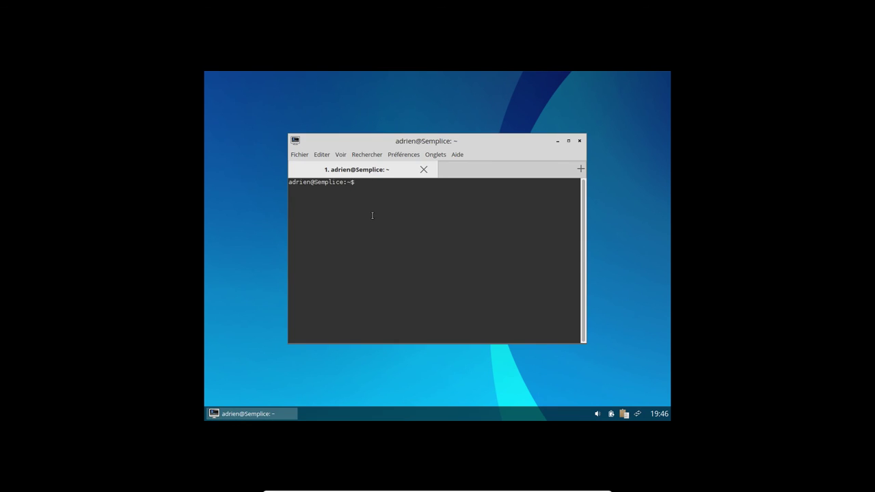
pyautogui.write('sudo apt-get install htop')
pyautogui.press('Return')
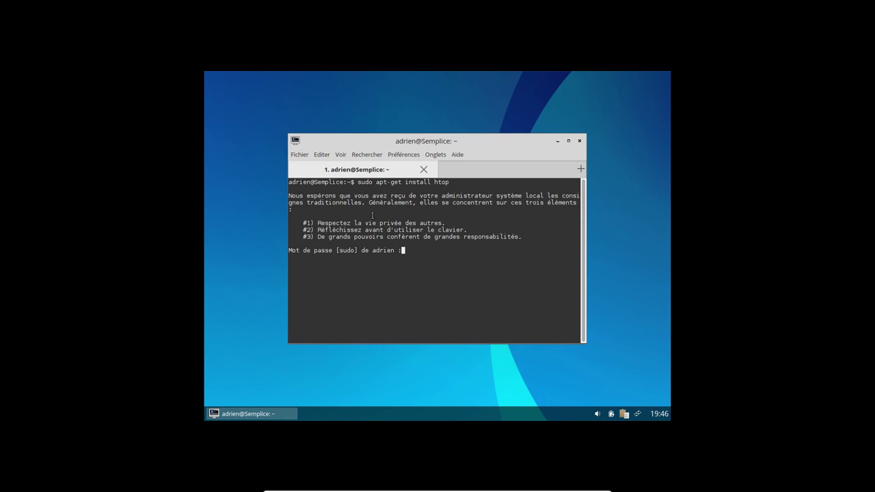
pyautogui.press('Return')
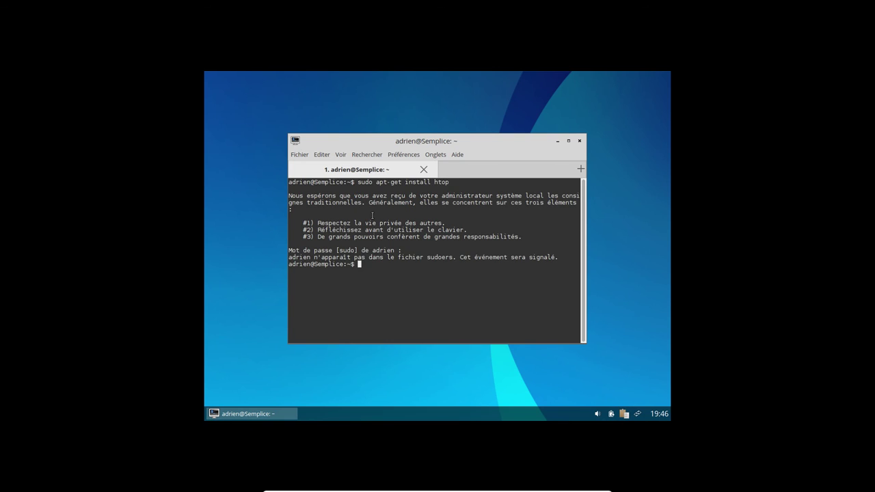
# - Switch to the root account with su and the root password, and install htop with apt-get
pyautogui.write('su')
pyautogui.press('Return')
pyautogui.press('Return')
pyautogui.write('apt')
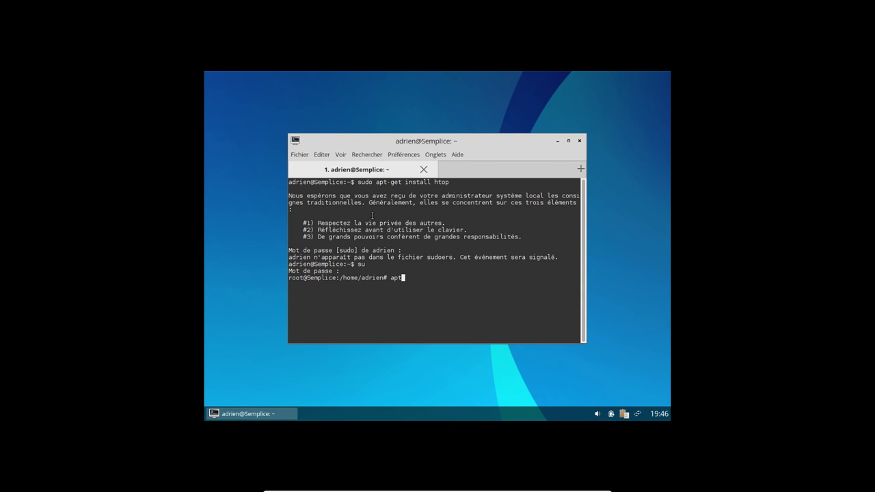
pyautogui.write('-get install htop')
pyautogui.press('Return')
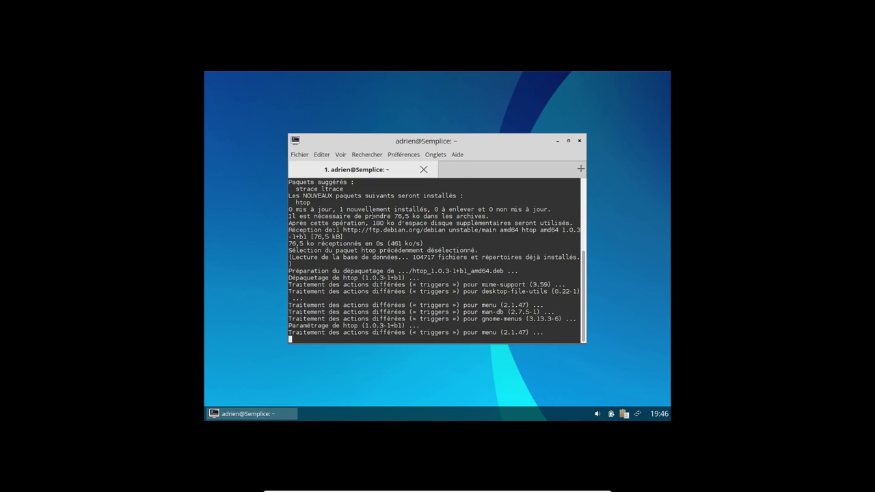
# - Run htop to examine the memory use and processes, quit it, and exit the root shell and terminal
pyautogui.write('htop')
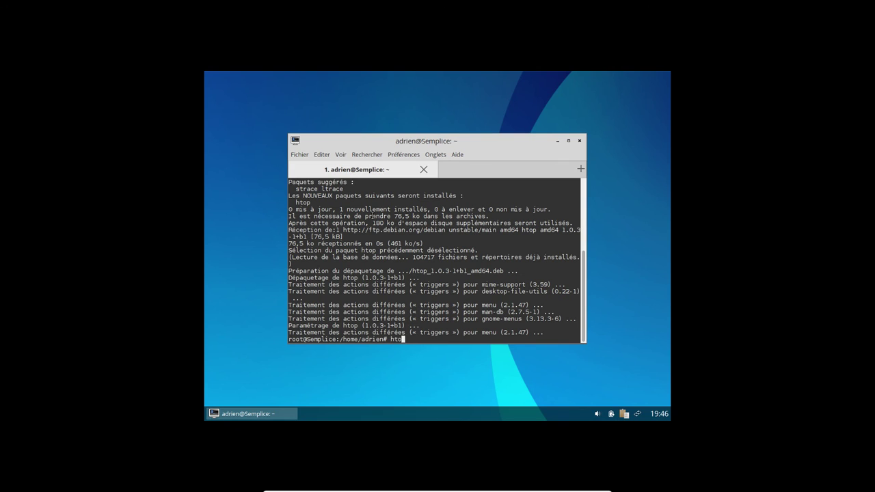
pyautogui.press('Return')
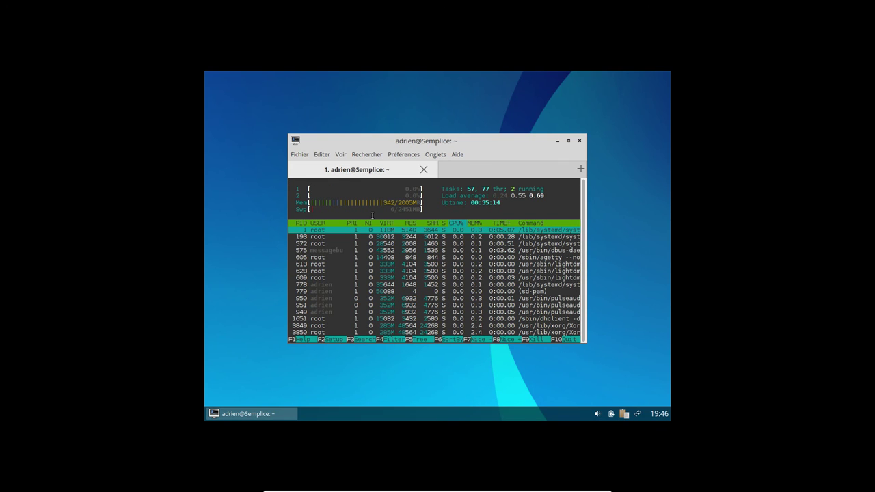
pyautogui.press('q')
pyautogui.hotkey('ctrl', 'd')
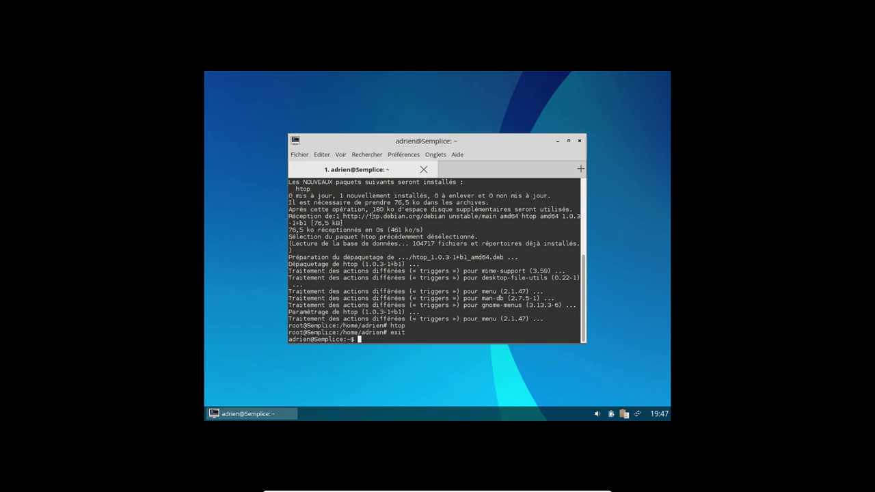
pyautogui.hotkey('ctrl', 'd')
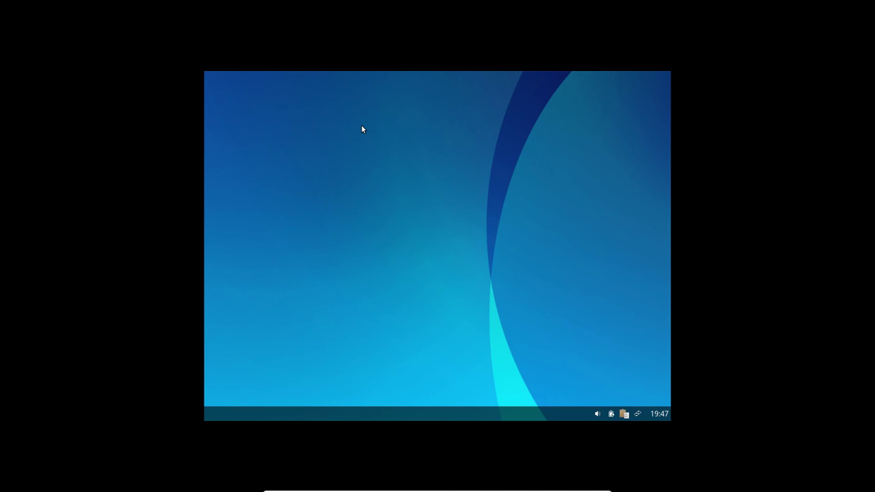
# - Power off the Semplice virtual machine, authenticating with the root password
pyautogui.rightClick(339, 153)
pyautogui.moveTo(400, 276)
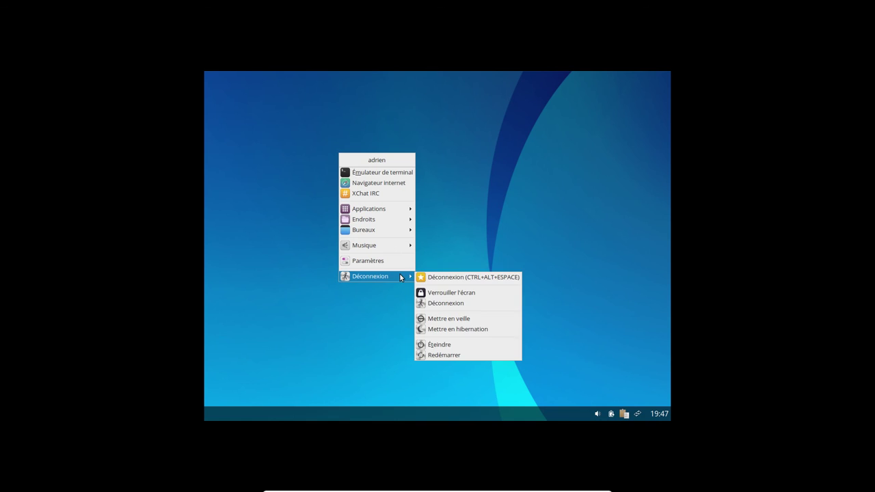
pyautogui.click(462, 344)
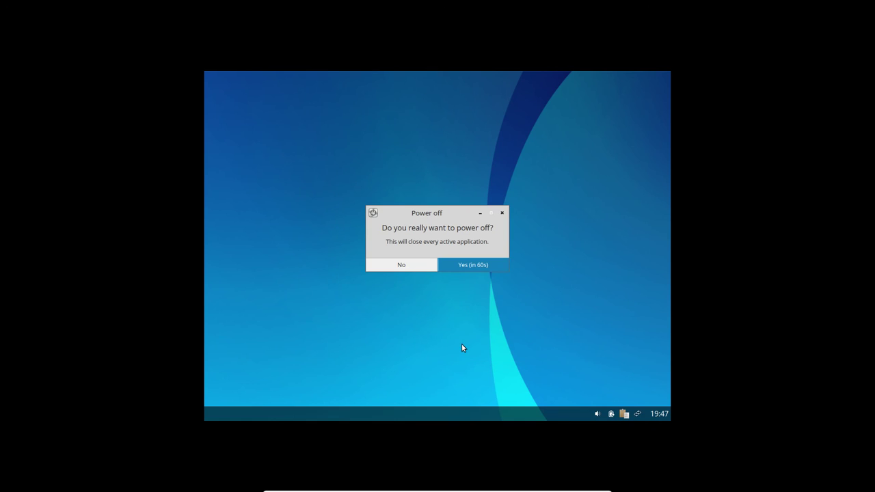
pyautogui.click(489, 267)
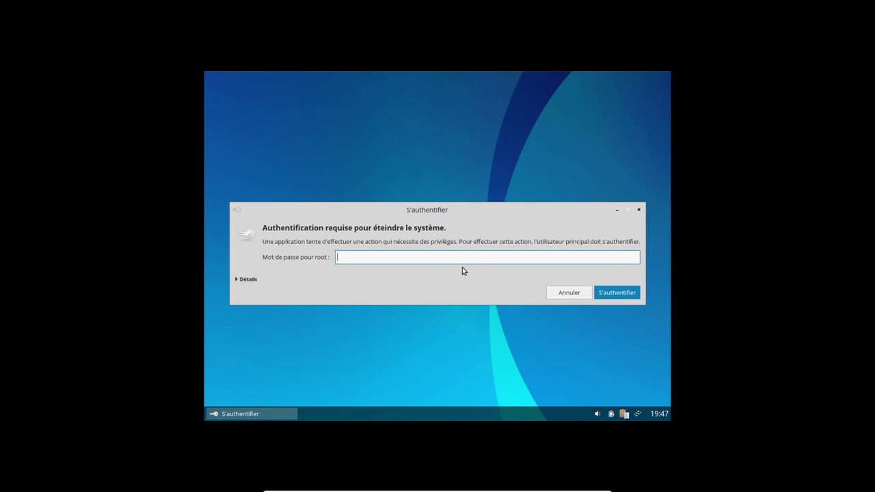
pyautogui.write('••••••••')
pyautogui.press('Return')
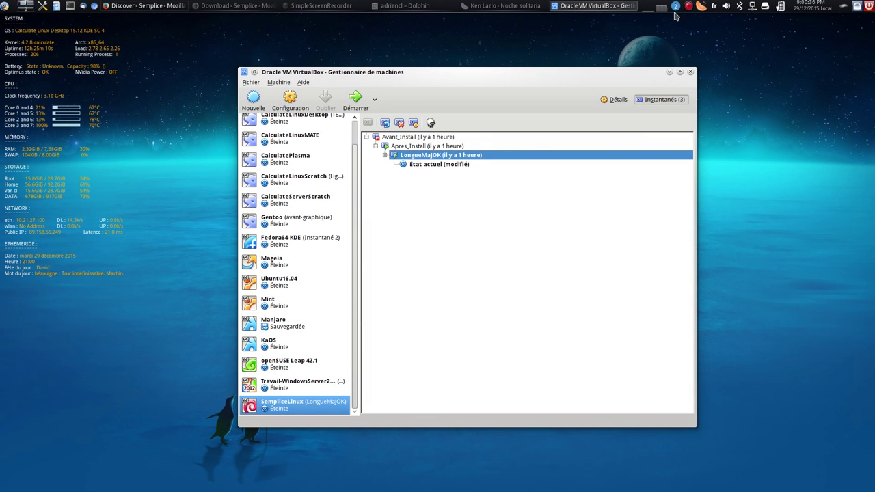
pyautogui.click(689, 6)
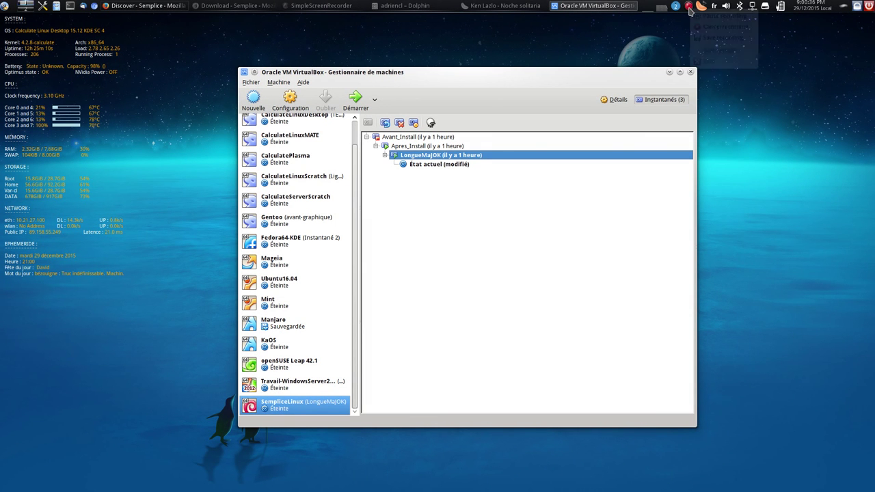